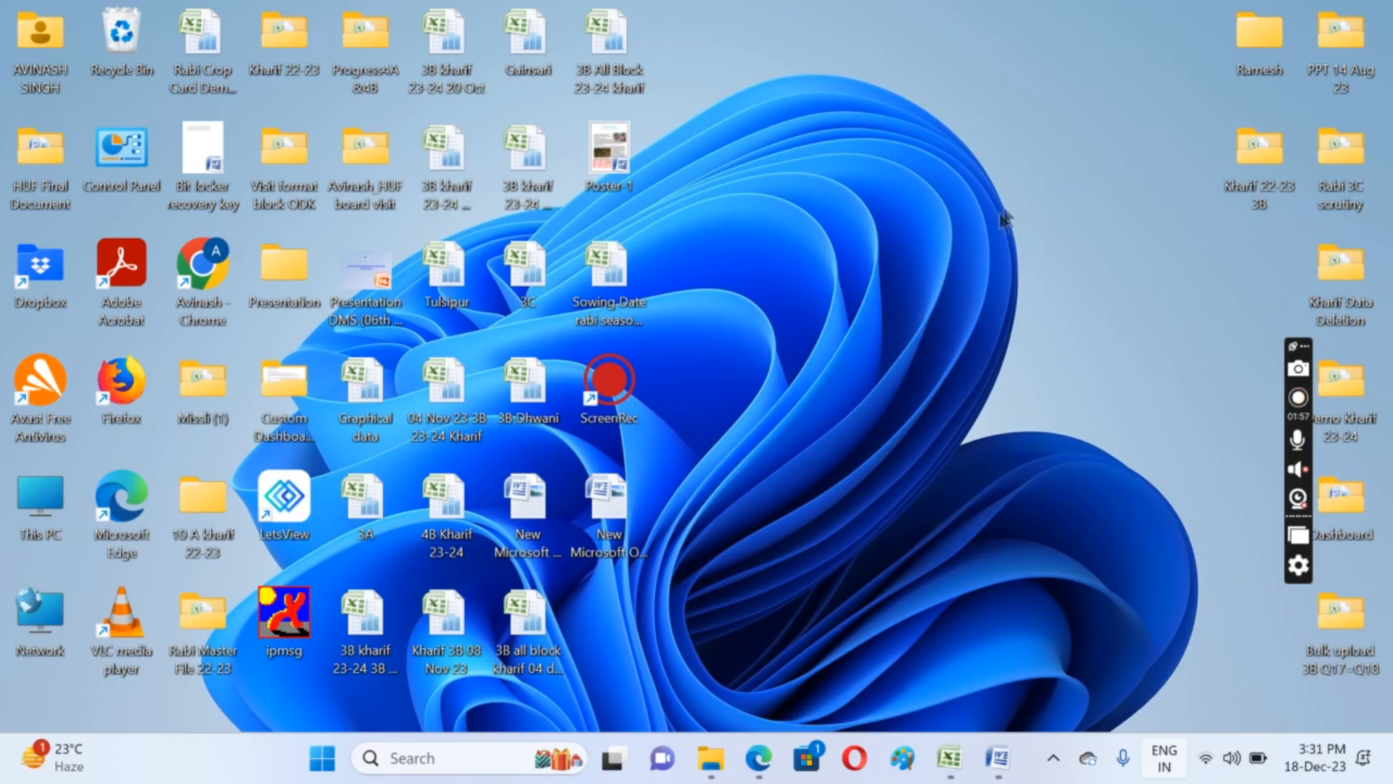
# Create a new Microsoft Office Word document on the desktop named SWERA and open it
pyautogui.rightClick(1038, 255)
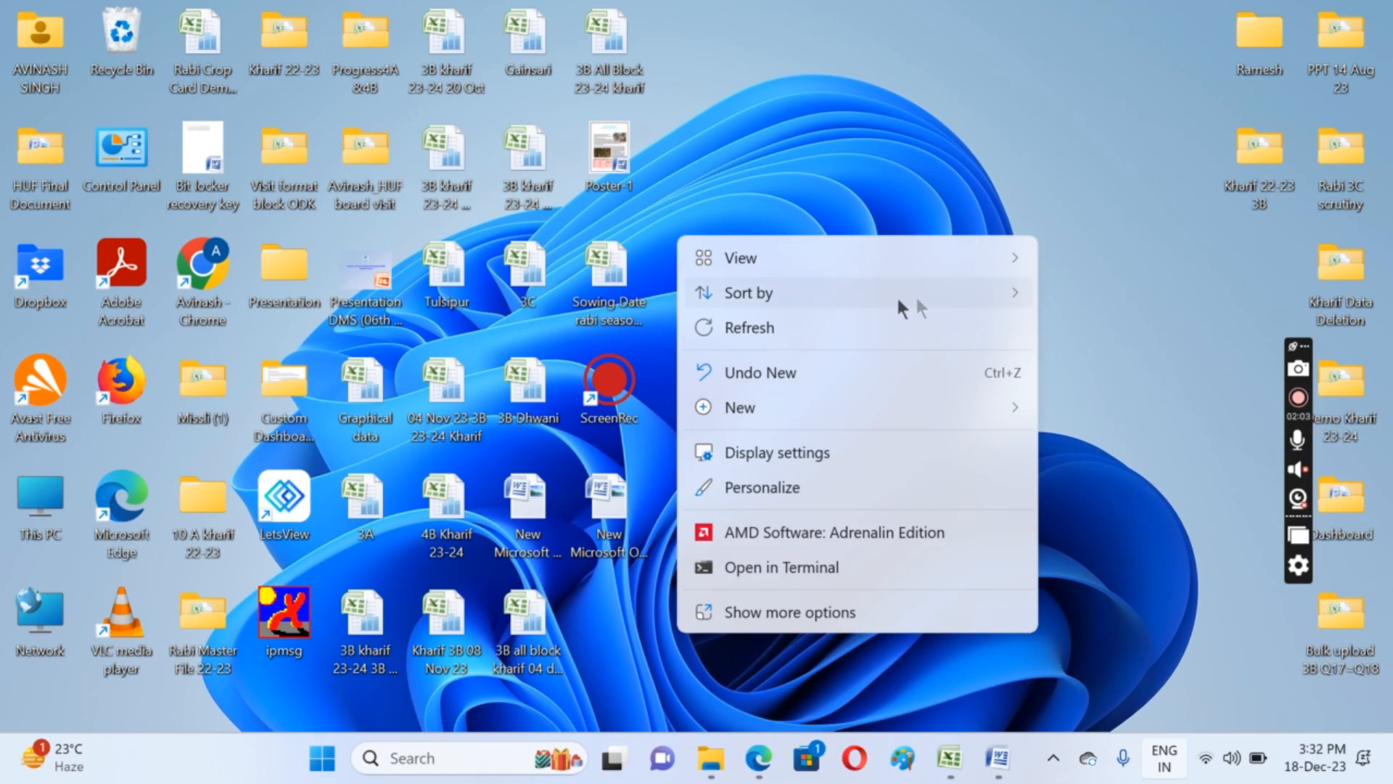
pyautogui.moveTo(780, 411)
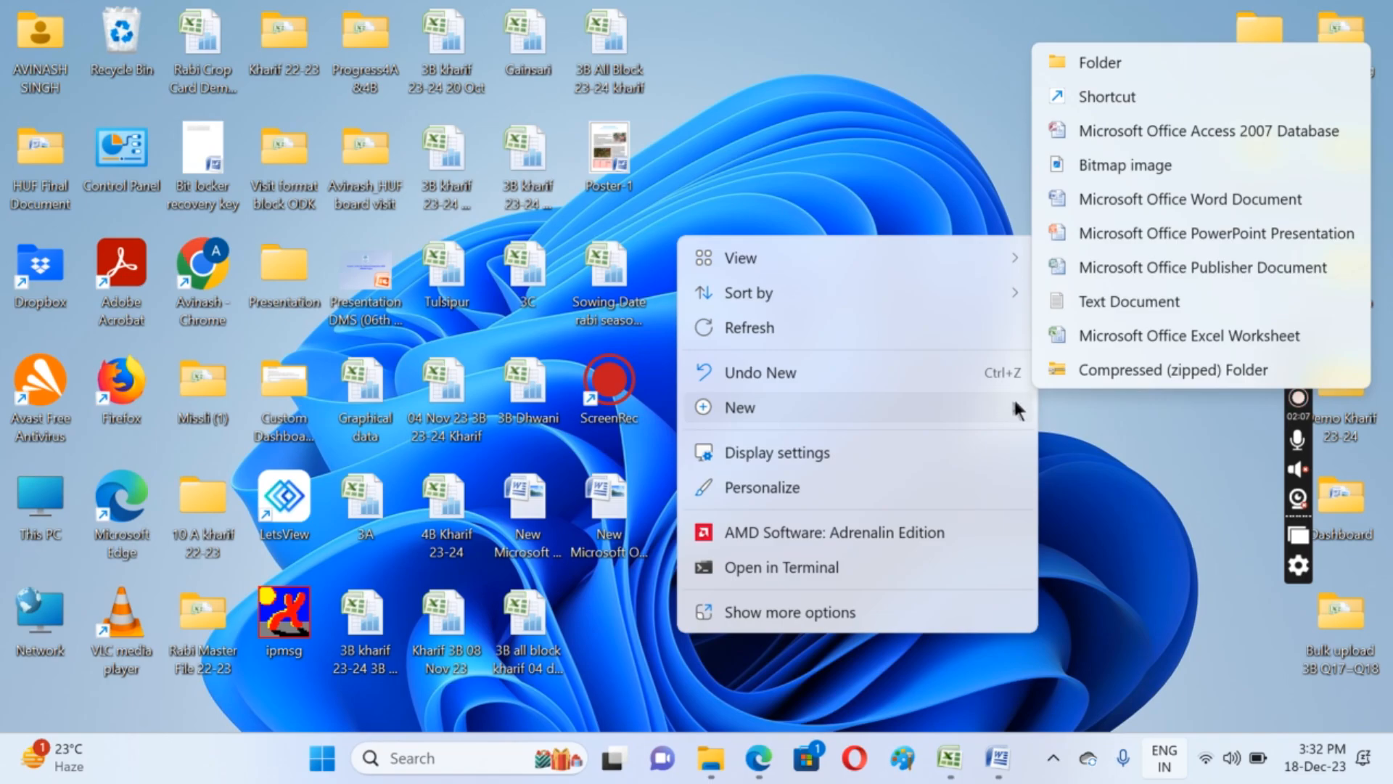
pyautogui.click(1149, 202)
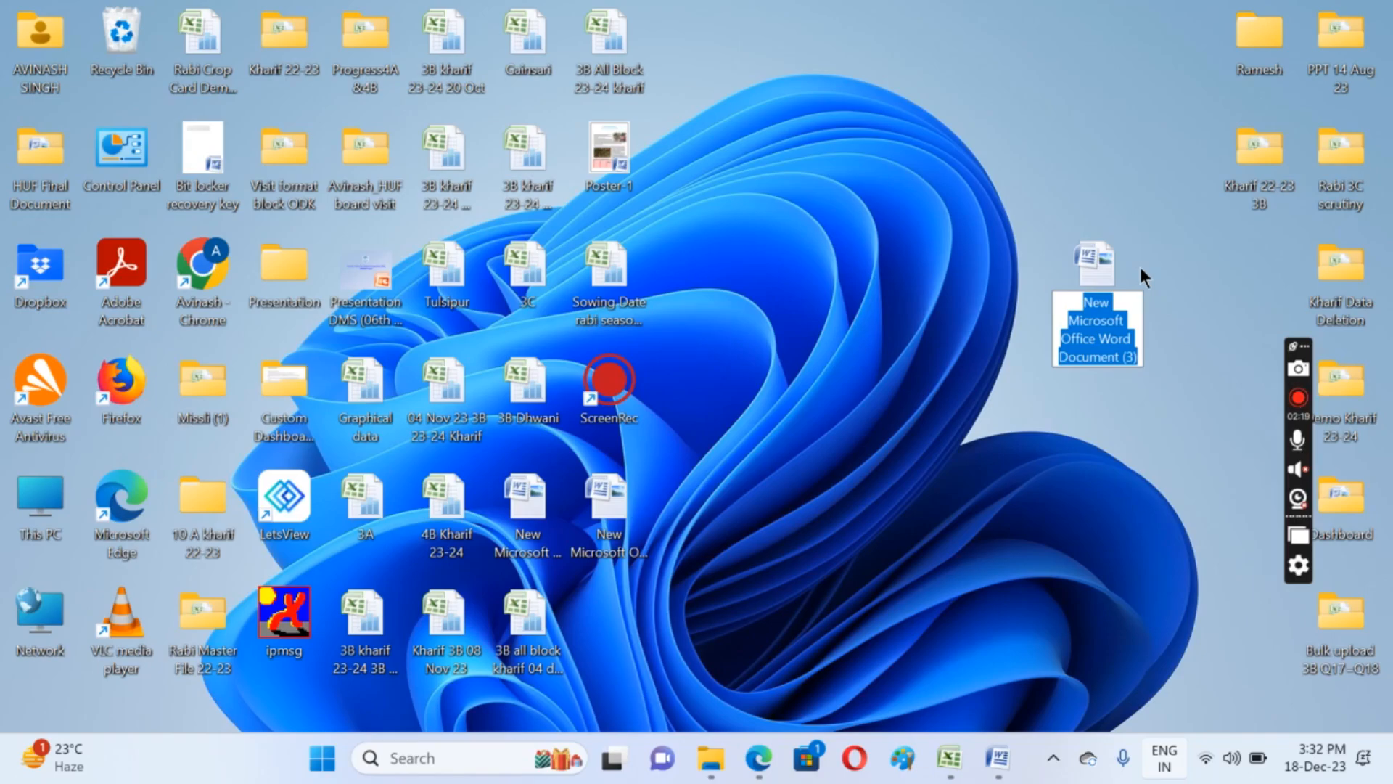
pyautogui.write('SWERA')
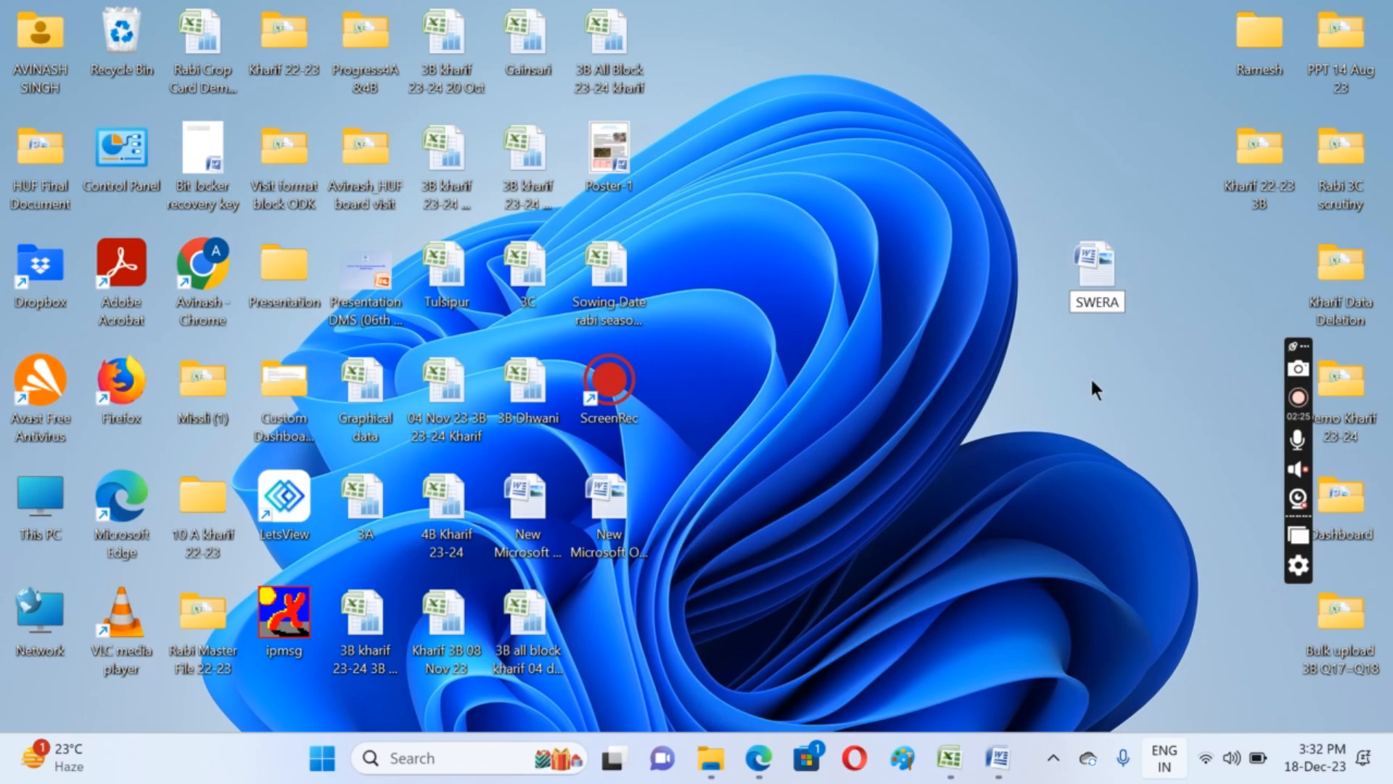
pyautogui.press('Return')
pyautogui.moveTo(1086, 279)
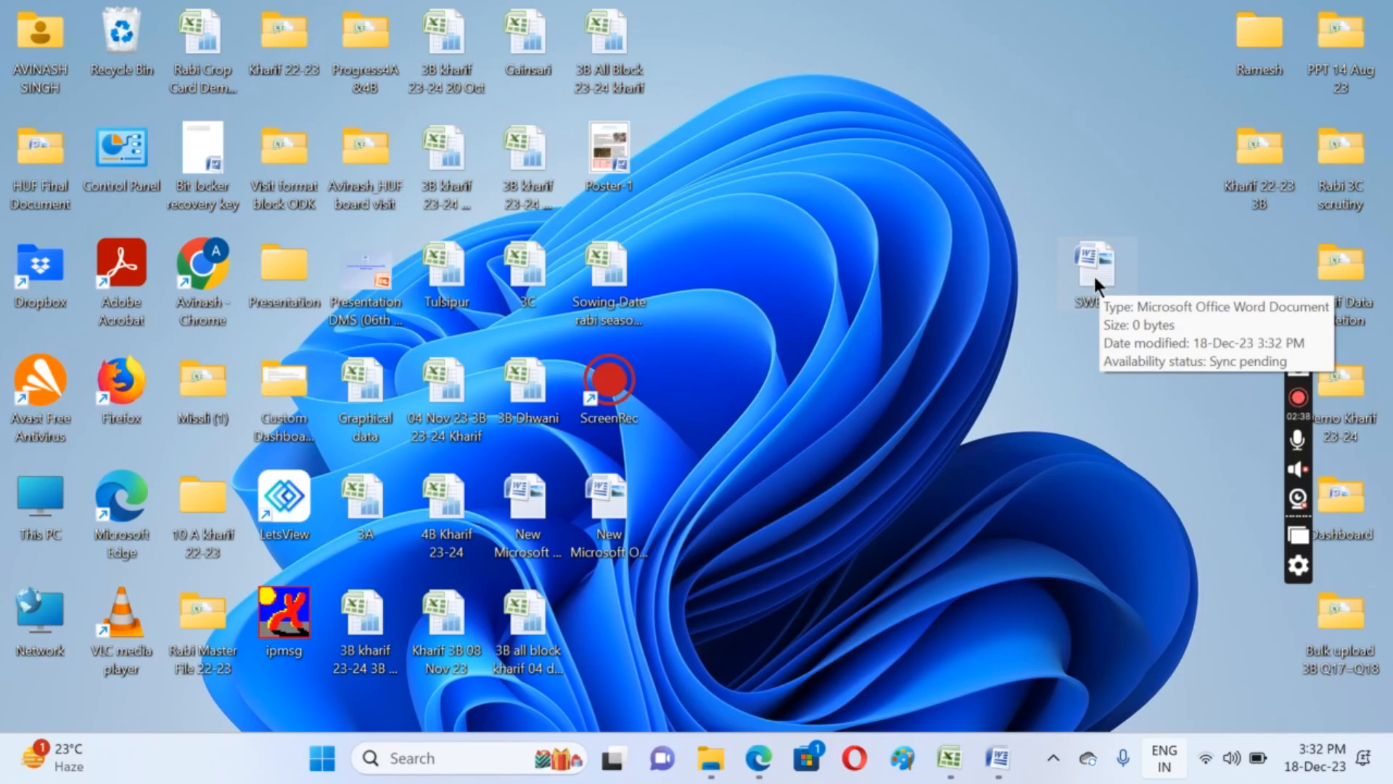
pyautogui.doubleClick(1094, 273)
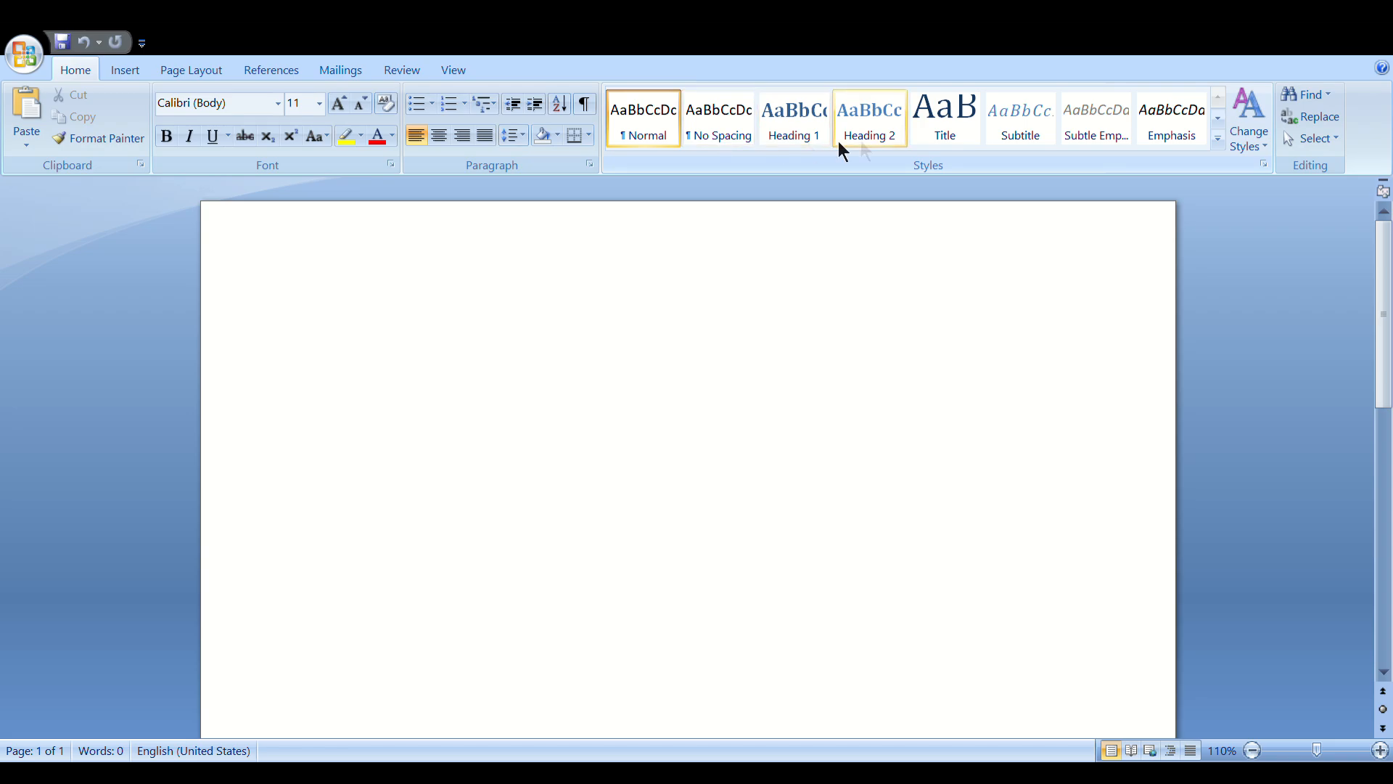
# Type the writer's first name on the first line of the page
pyautogui.click(277, 107)
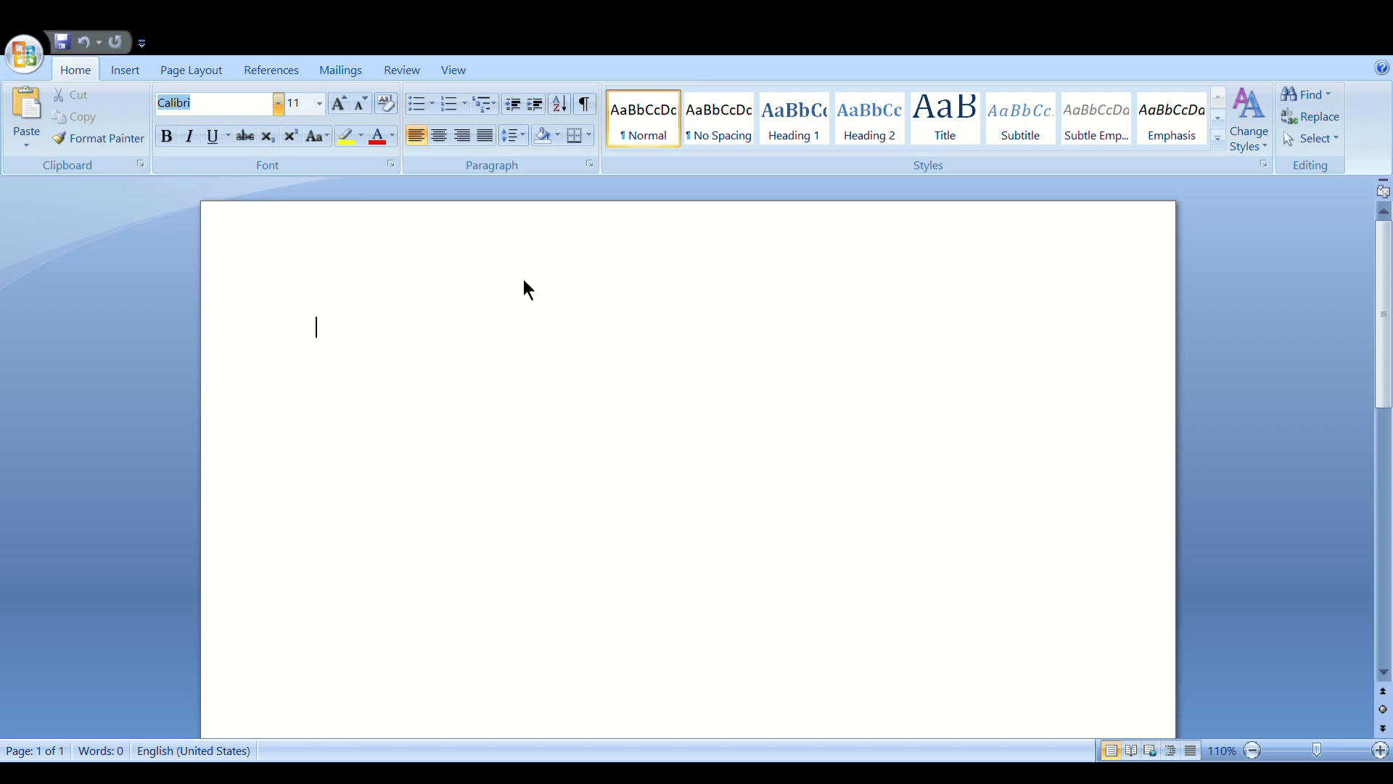
pyautogui.click(521, 338)
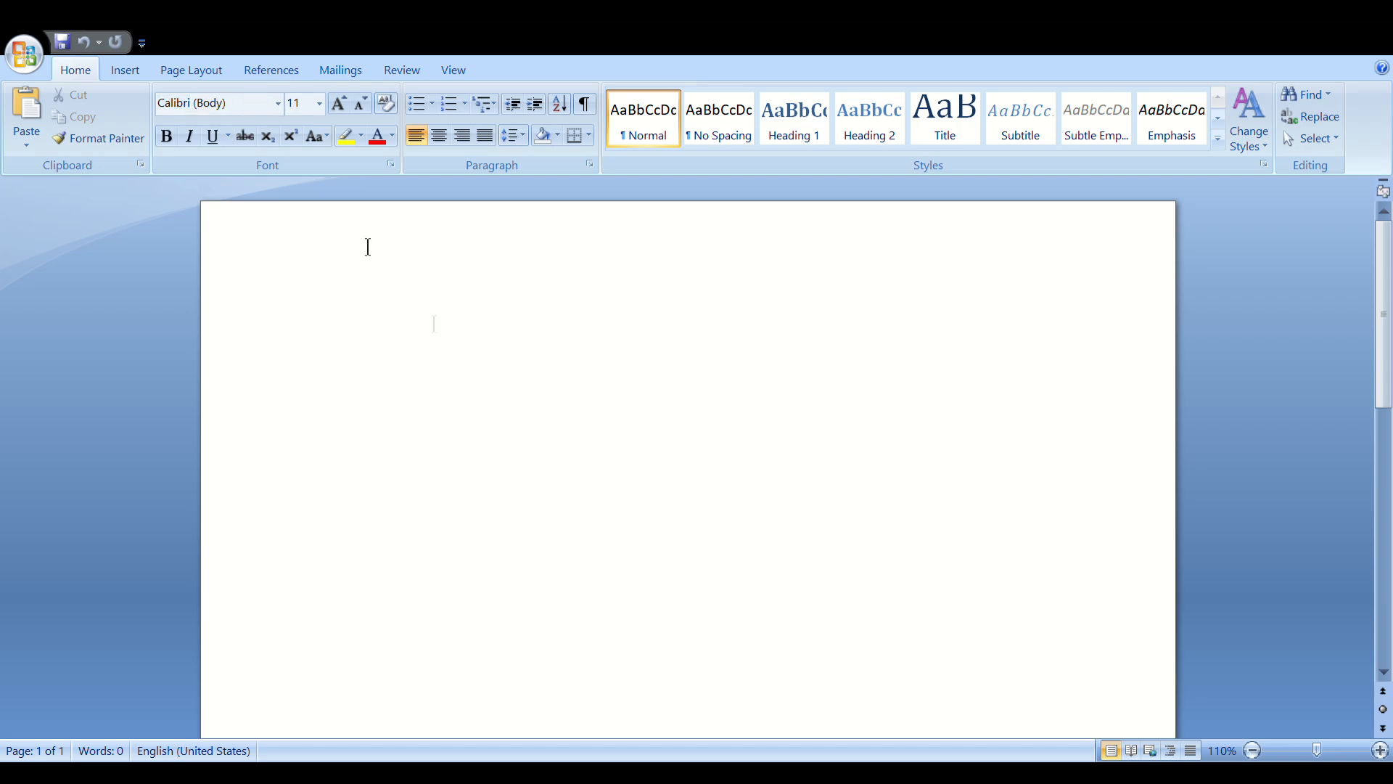
pyautogui.write('Avinash')
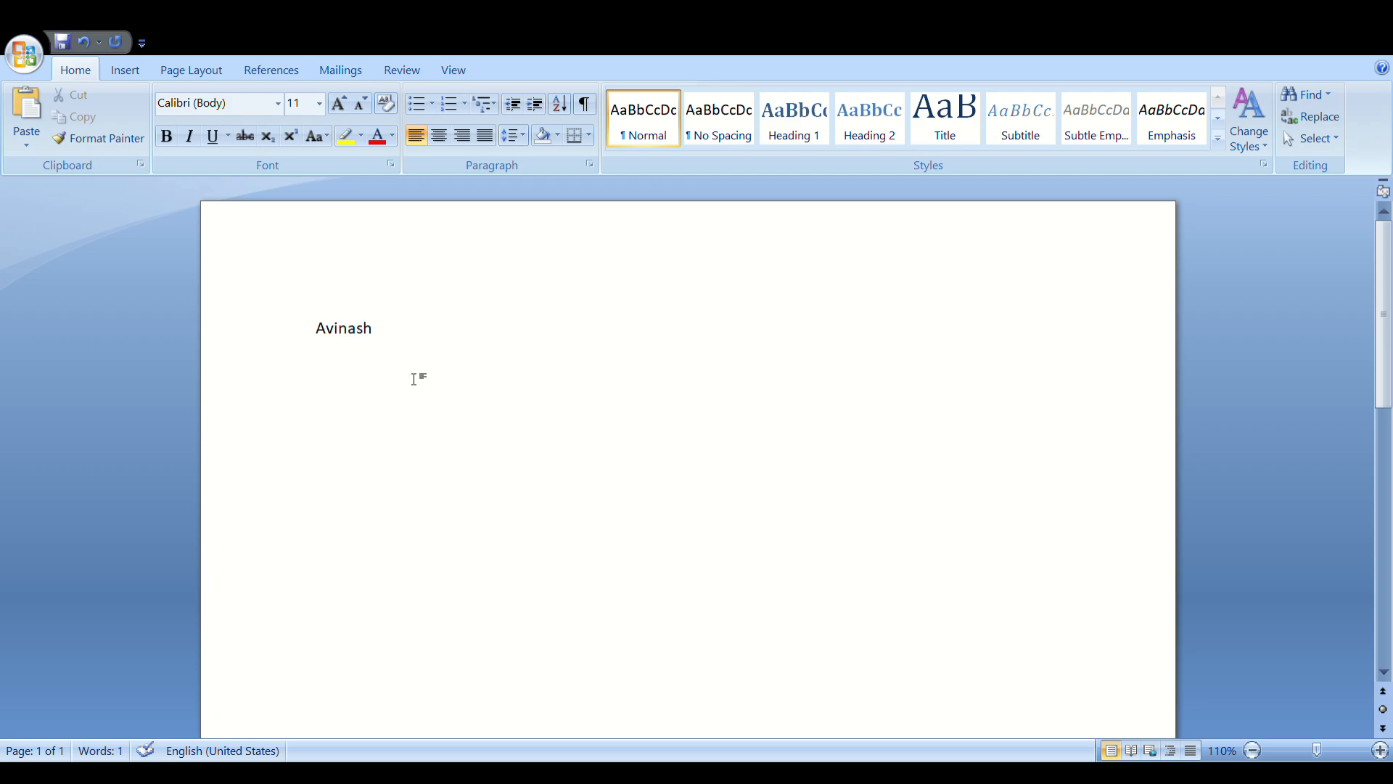
# Select the name and try the Arial and Bahnschrift Condensed fonts on it
pyautogui.click(358, 390)
pyautogui.press('Home')
pyautogui.moveTo(333, 352); pyautogui.dragTo(396, 348)
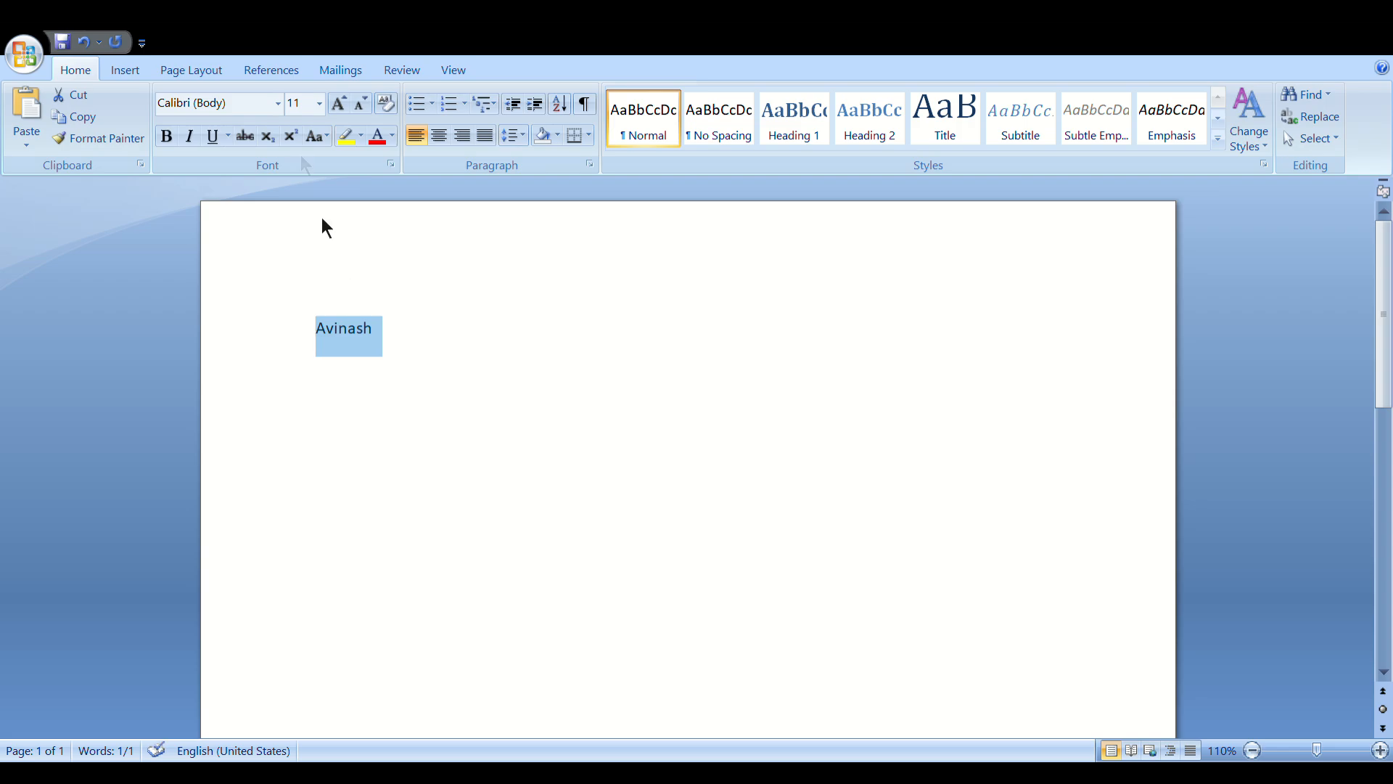
pyautogui.click(278, 107)
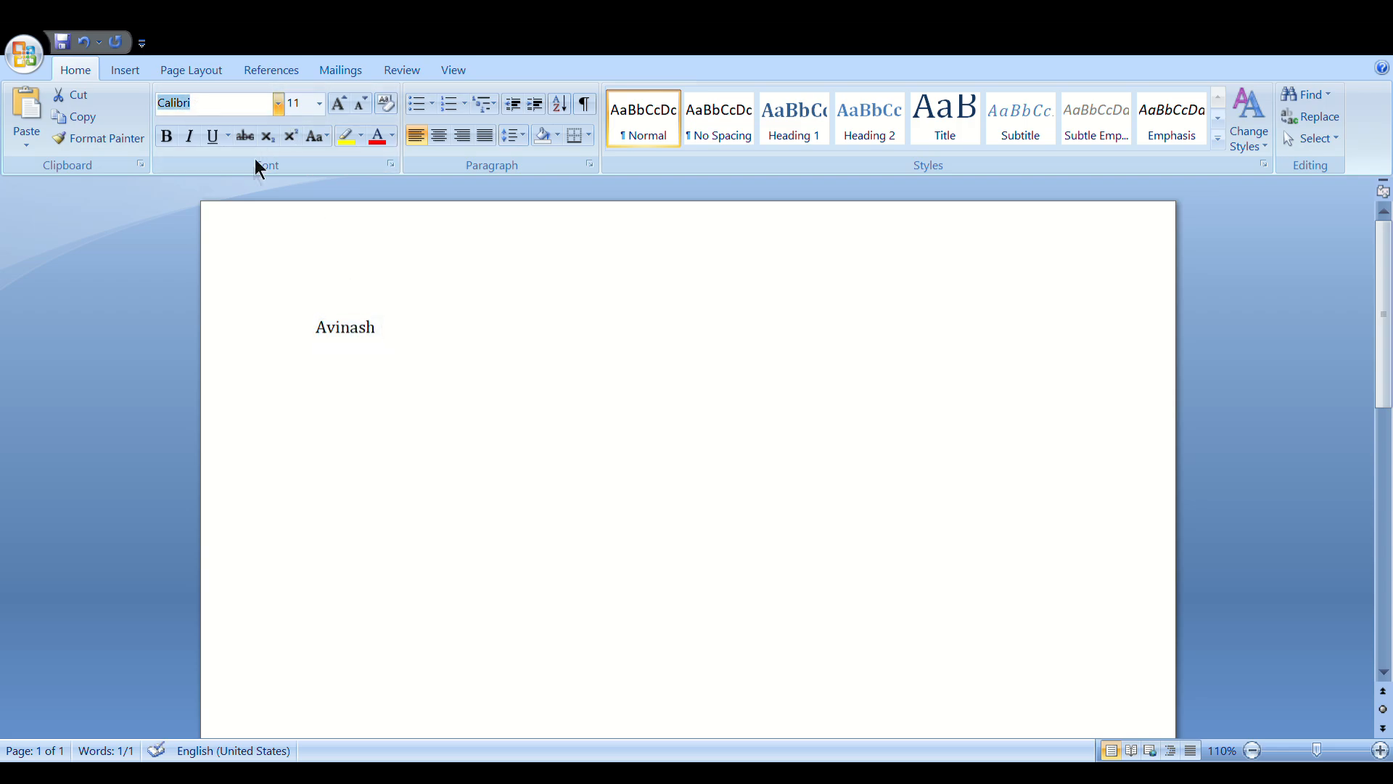
pyautogui.click(230, 464)
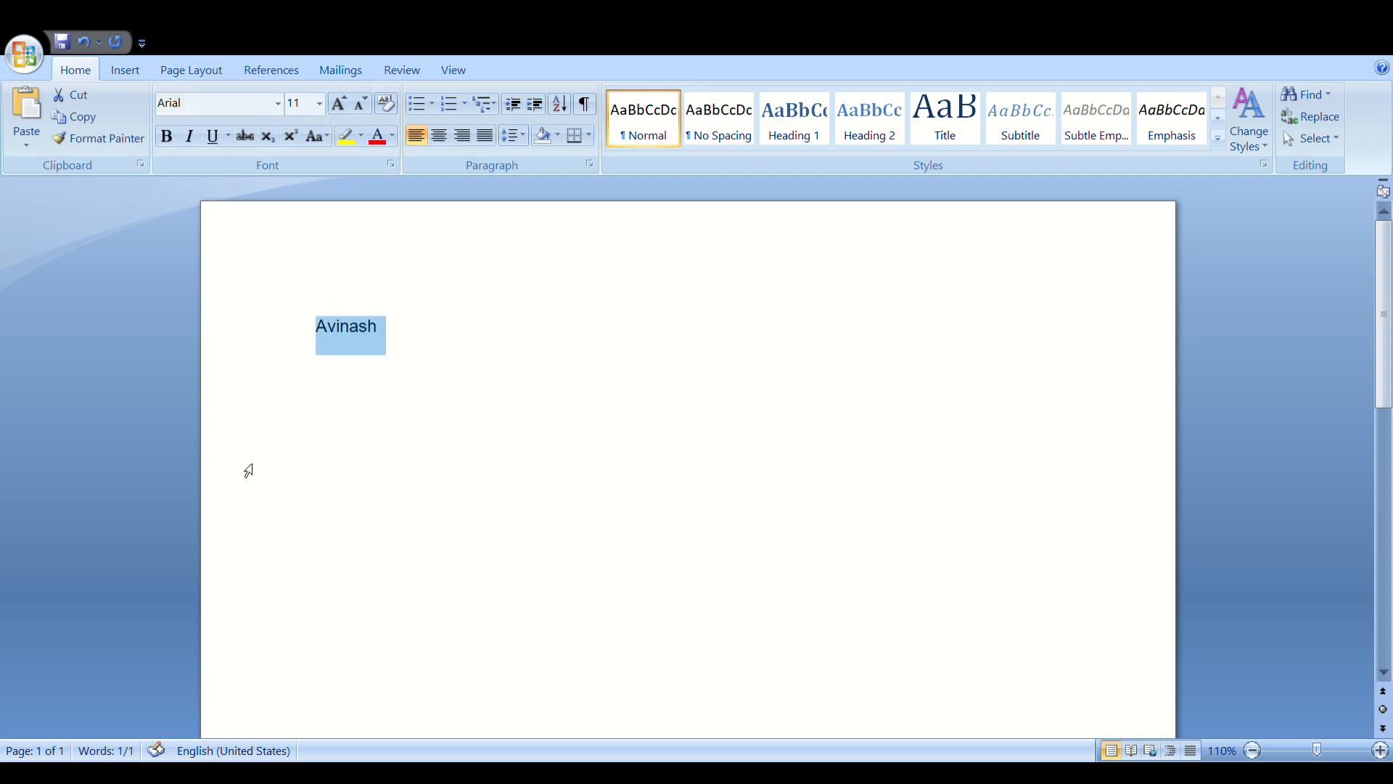
pyautogui.click(278, 106)
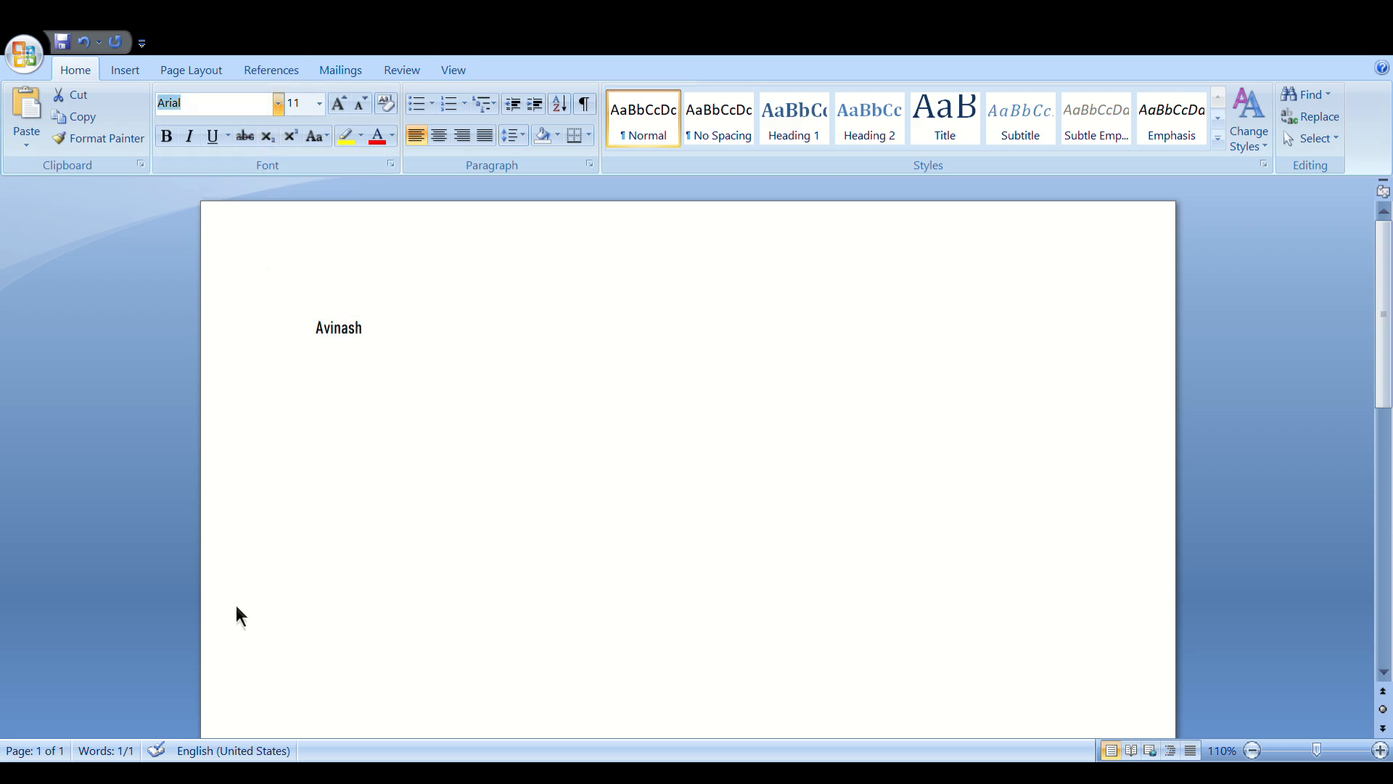
pyautogui.click(254, 616)
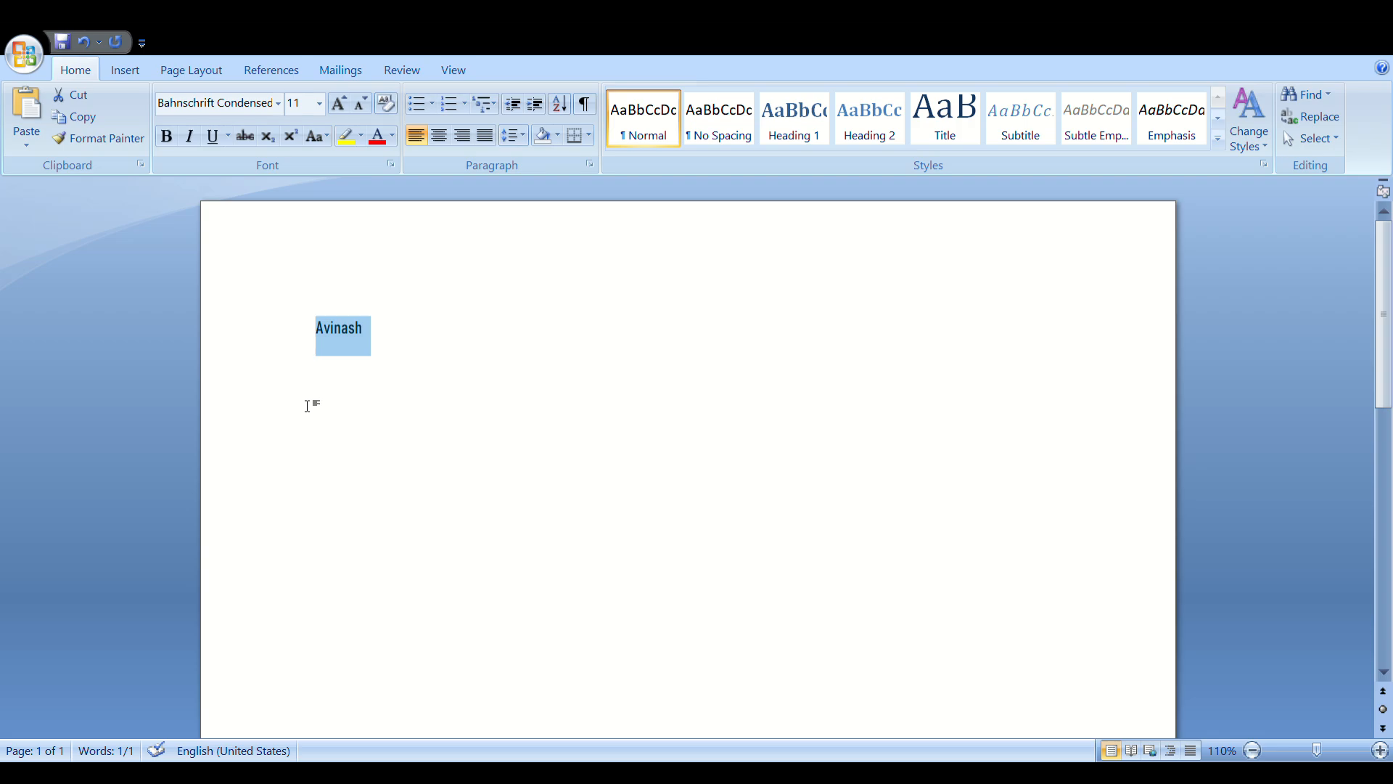
# Zoom in, try Bauhaus 93 on the name, then switch it back to Calibri
pyautogui.click(1380, 751)
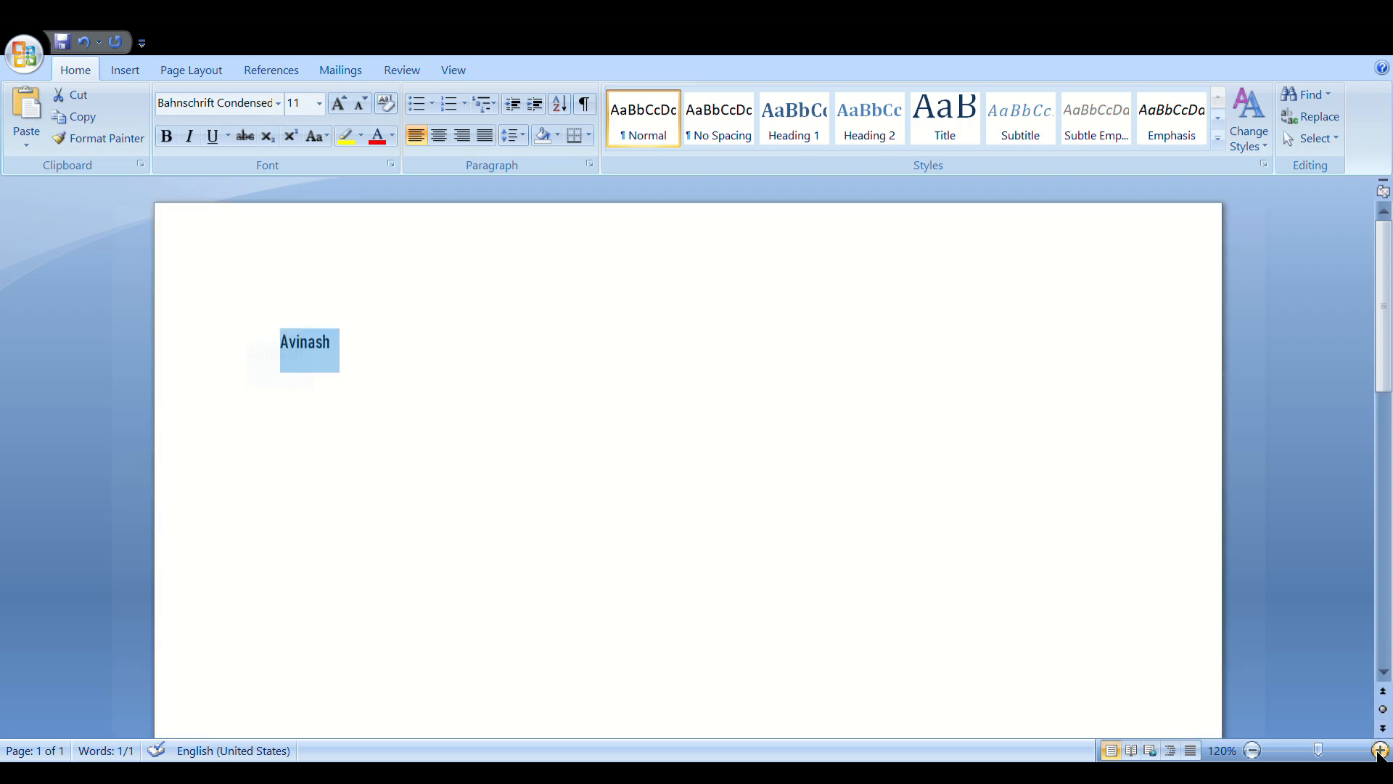
pyautogui.click(1380, 751)
pyautogui.click(1380, 750)
pyautogui.click(1380, 751)
pyautogui.click(1379, 750)
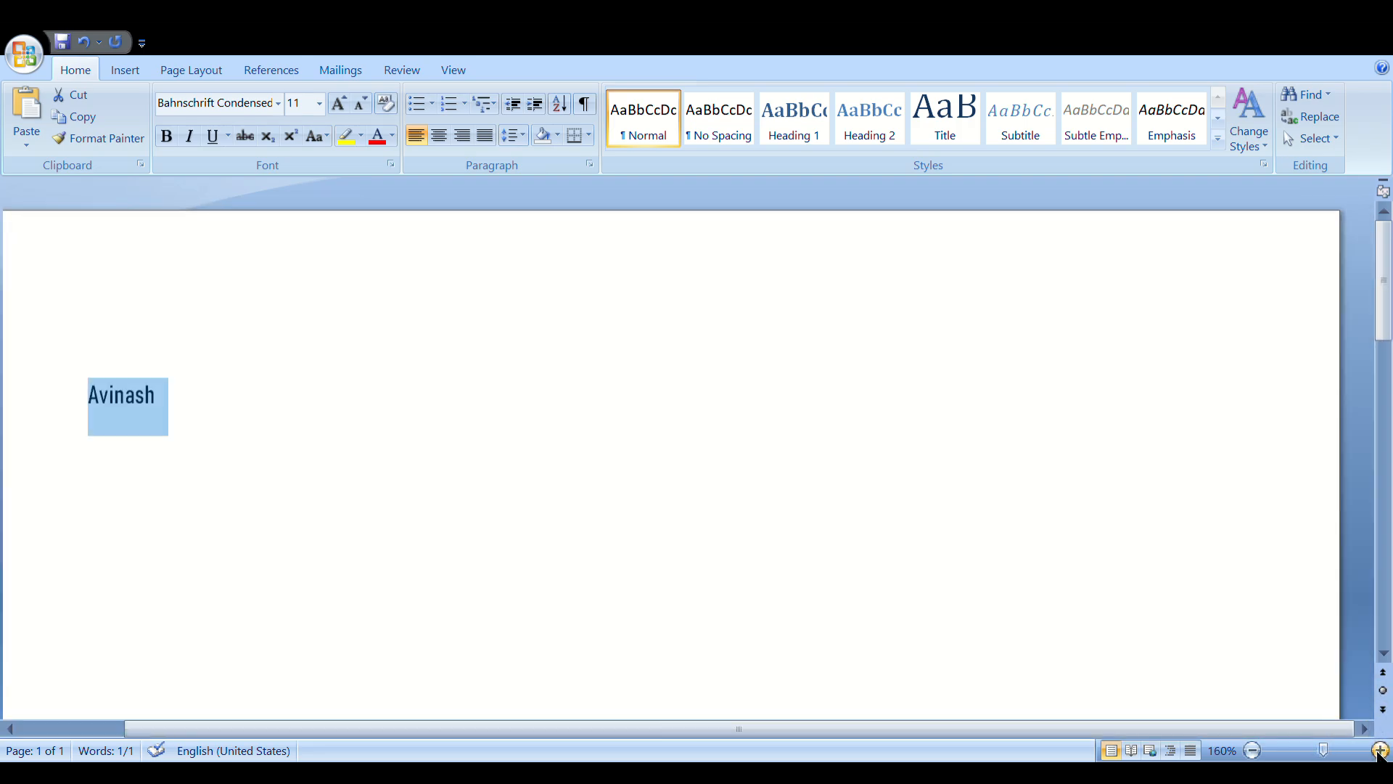
pyautogui.moveTo(1145, 730); pyautogui.dragTo(958, 724)
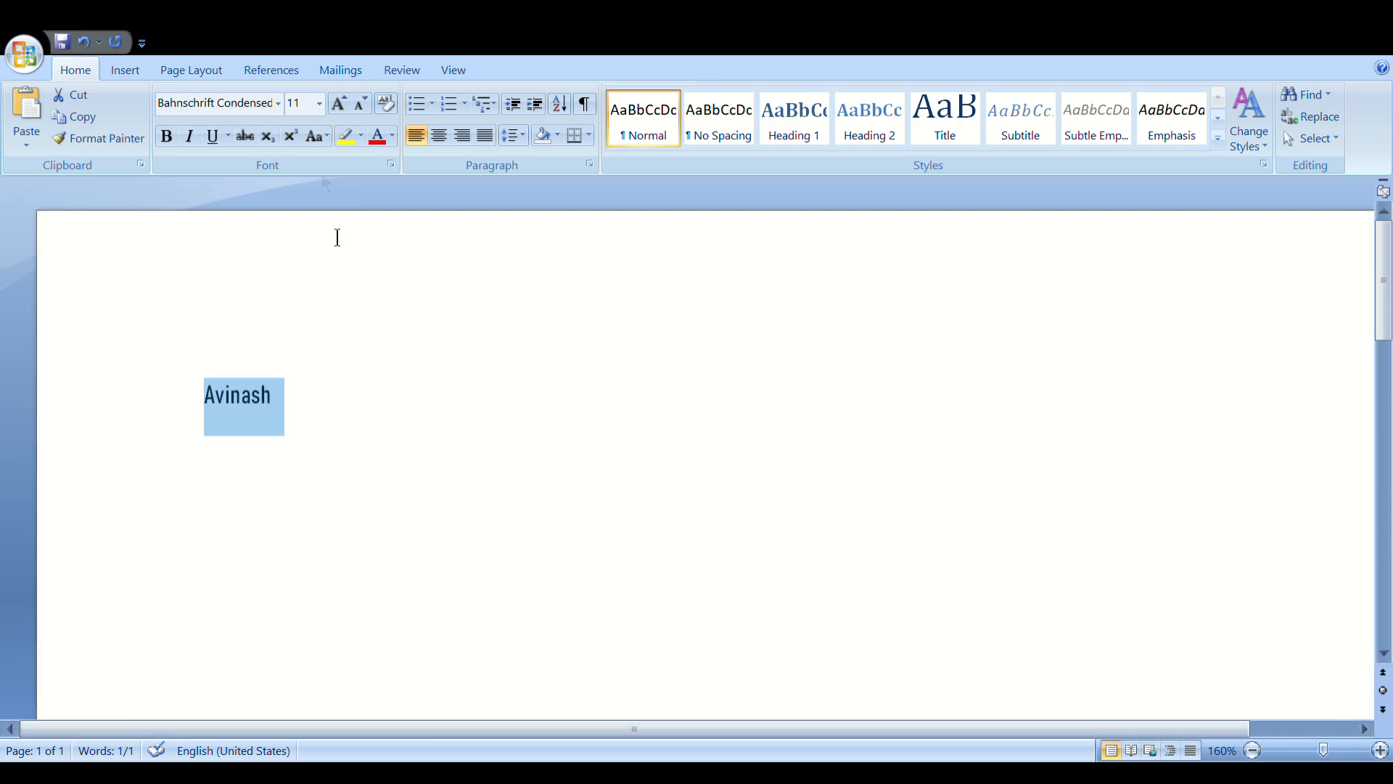
pyautogui.click(436, 453)
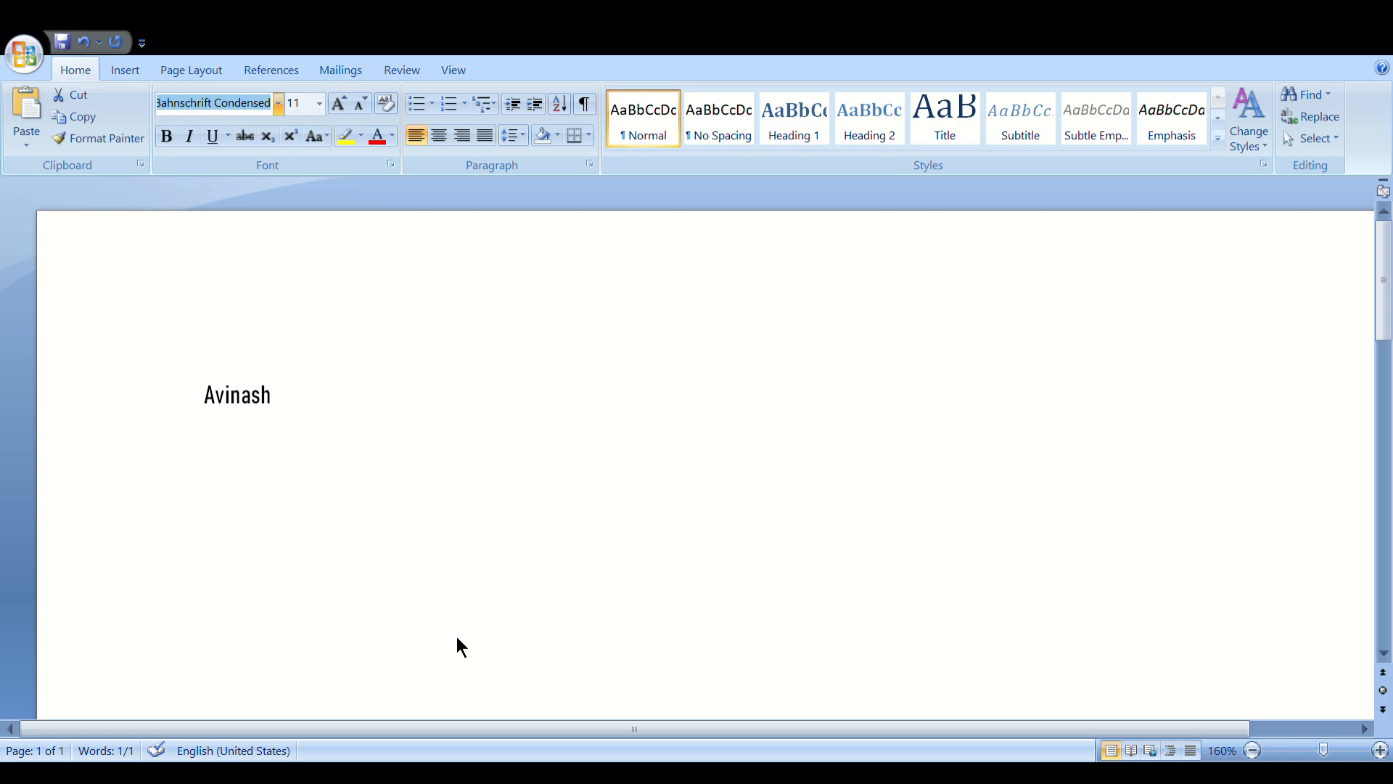
pyautogui.click(230, 562)
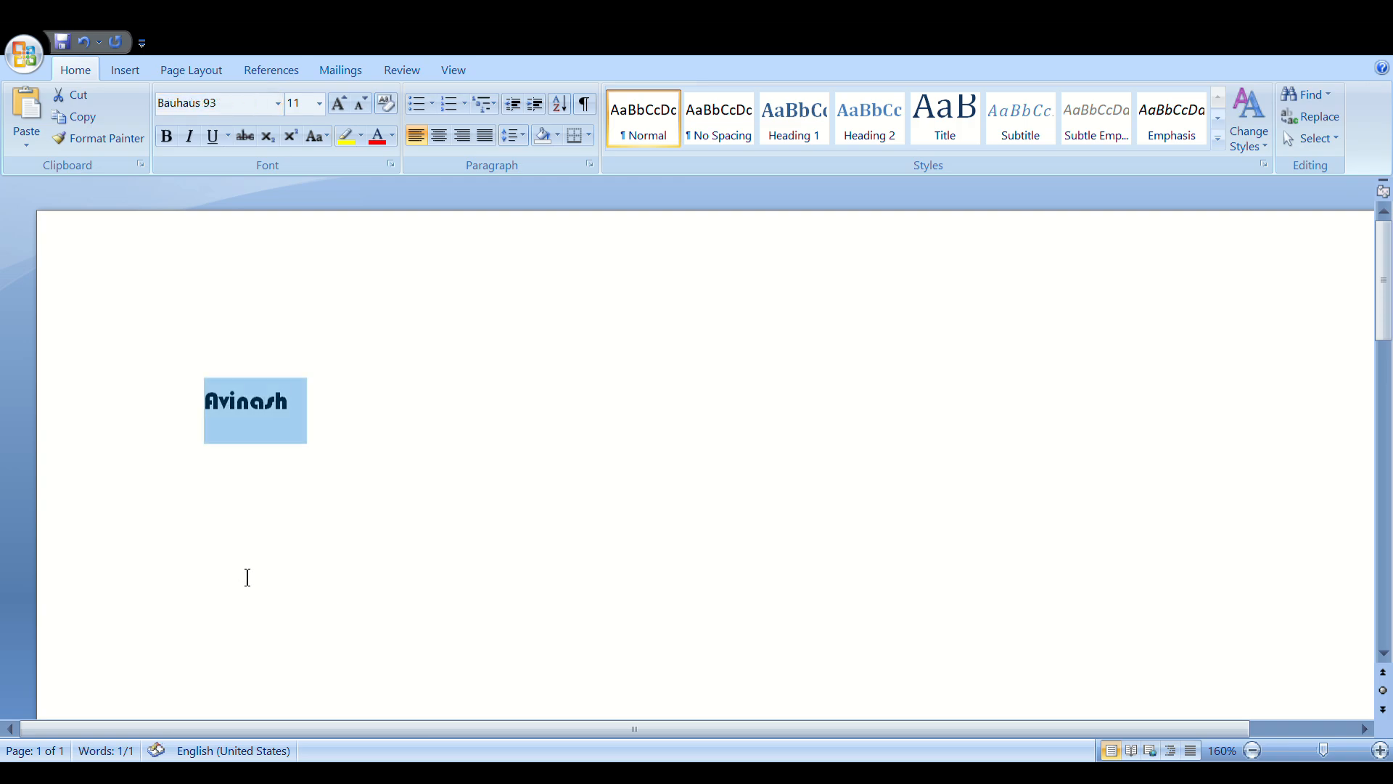
pyautogui.click(277, 107)
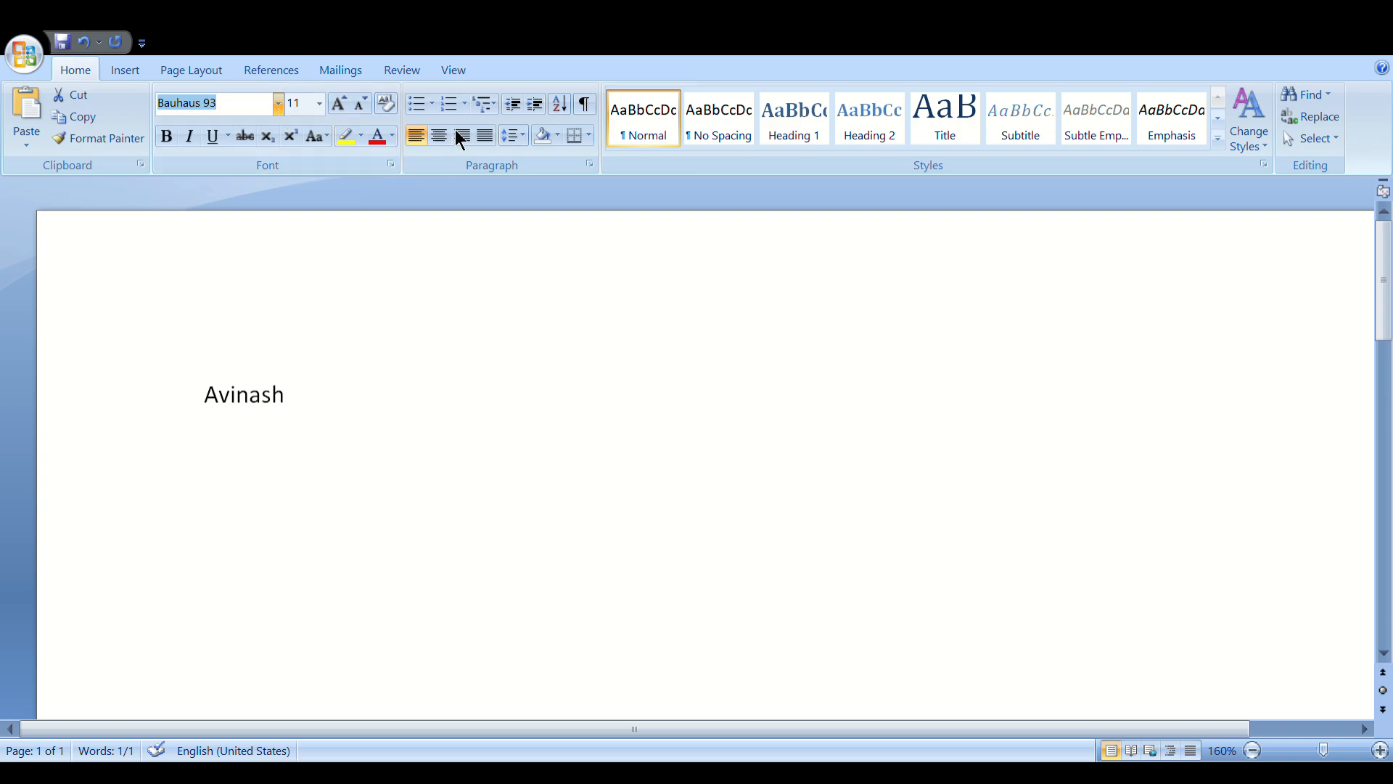
pyautogui.click(273, 174)
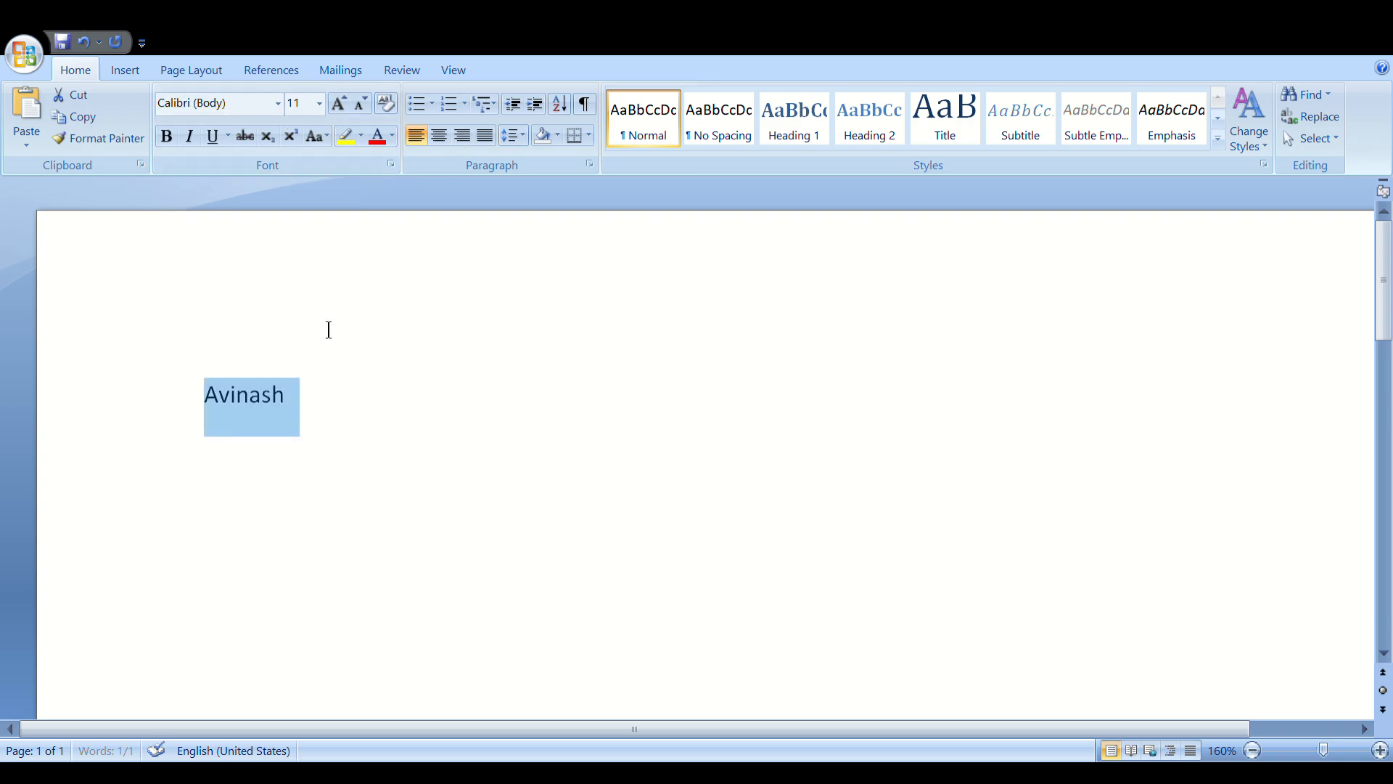
# Set the name in Times New Roman and centre it on the page
pyautogui.click(277, 109)
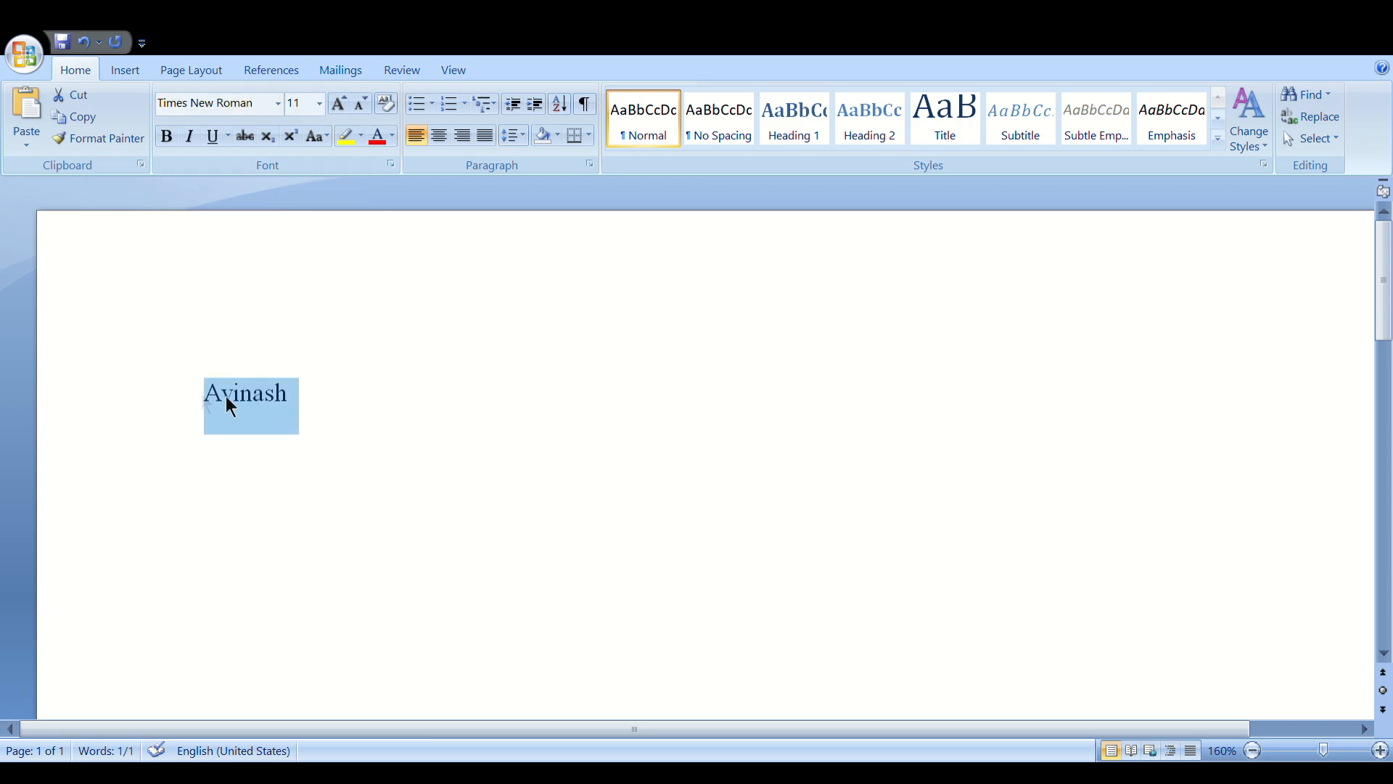
pyautogui.click(203, 398)
pyautogui.moveTo(206, 403); pyautogui.dragTo(307, 407)
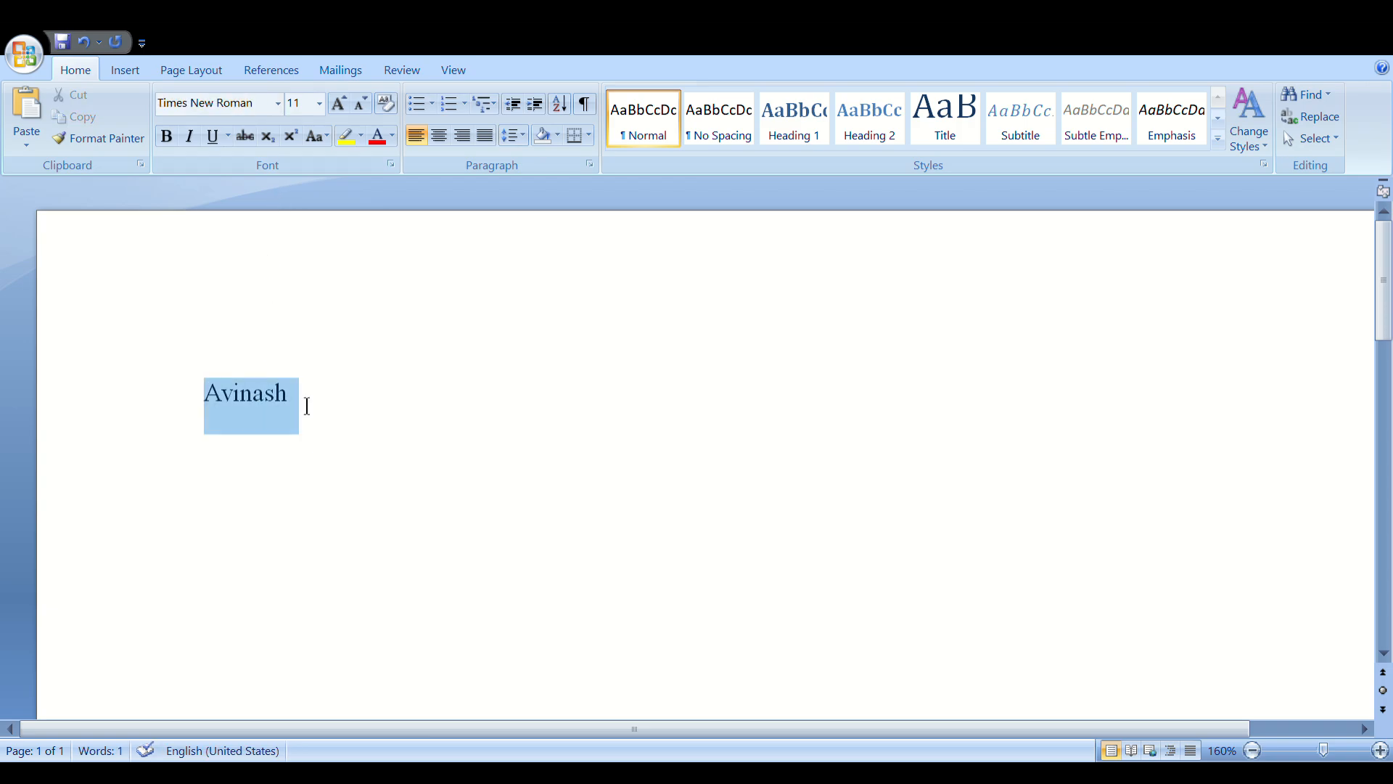
pyautogui.click(436, 141)
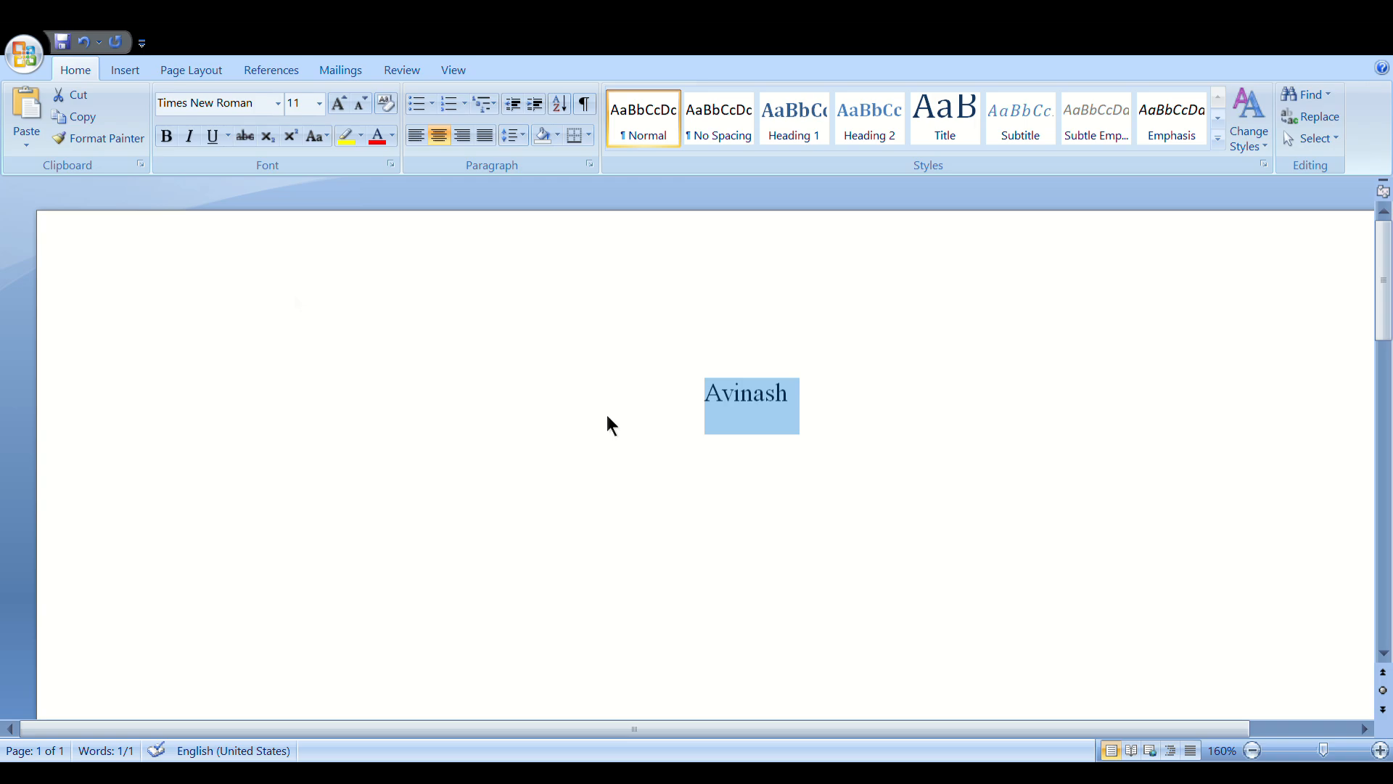
# Enlarge the name to 22 point, then delete it to leave an empty page
pyautogui.click(624, 428)
pyautogui.click(821, 417)
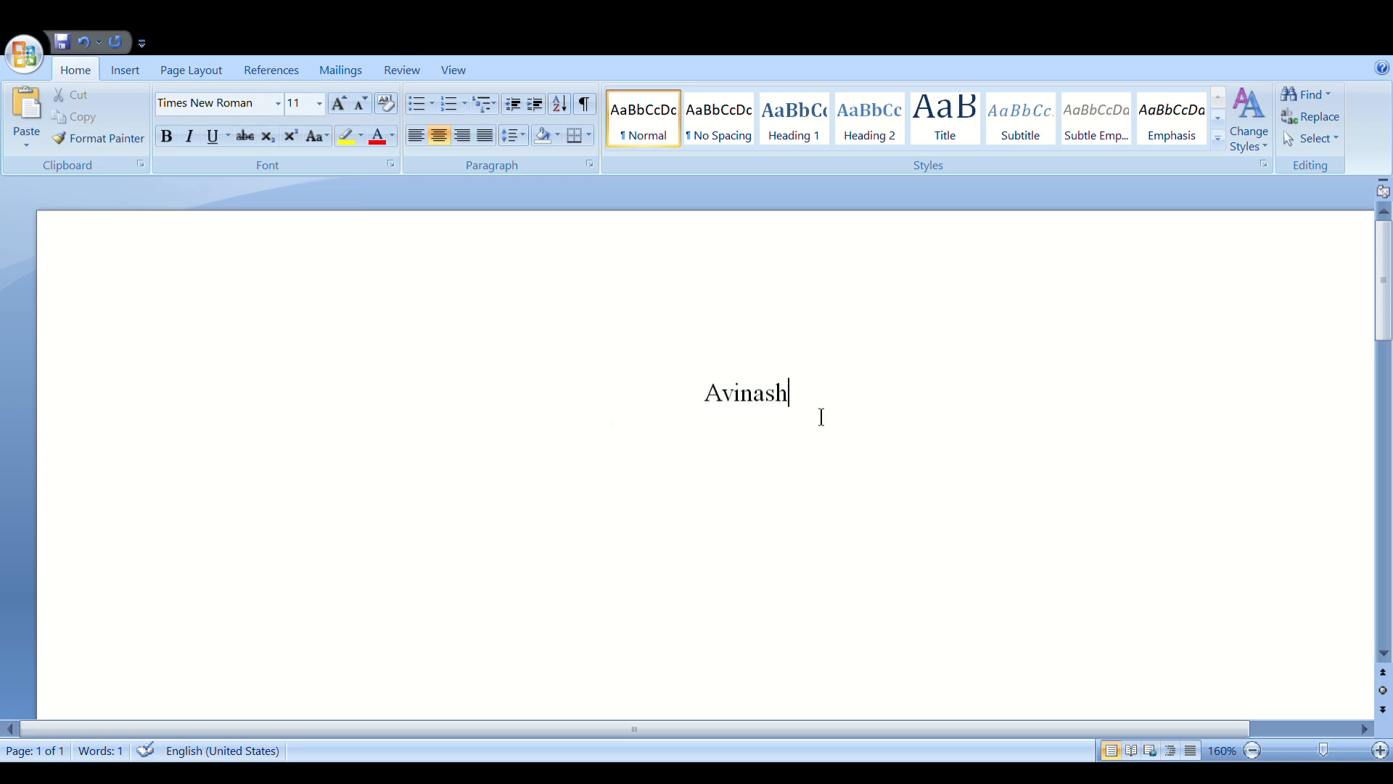
pyautogui.moveTo(821, 417); pyautogui.dragTo(708, 387)
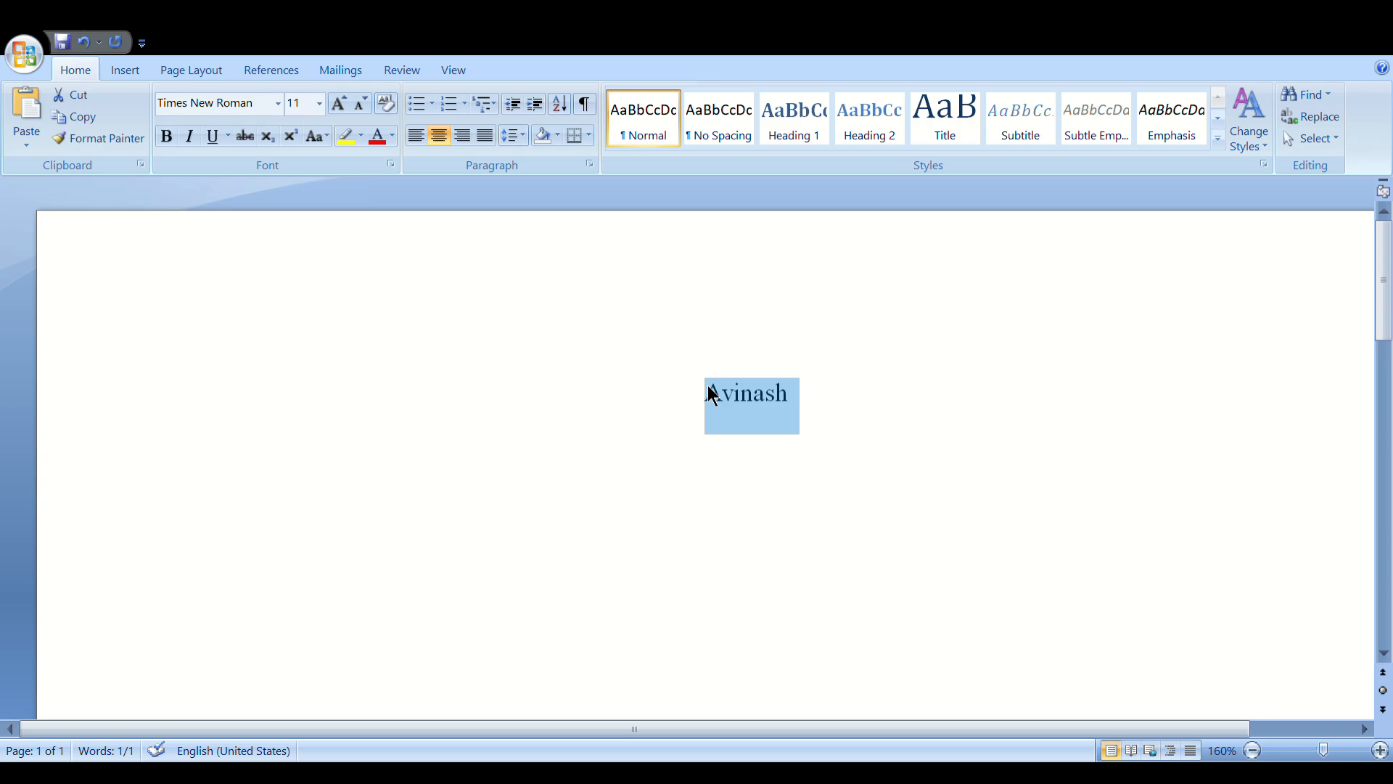
pyautogui.click(319, 104)
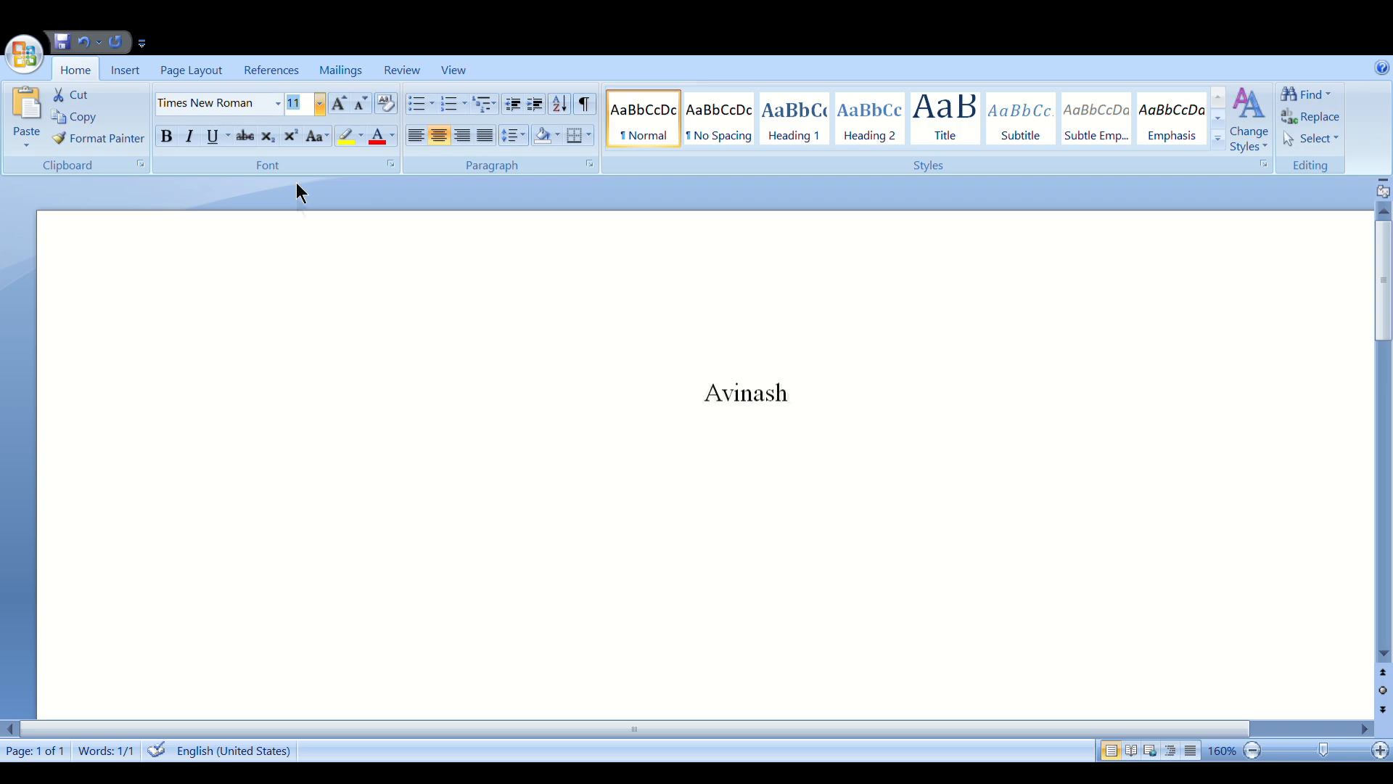
pyautogui.click(298, 300)
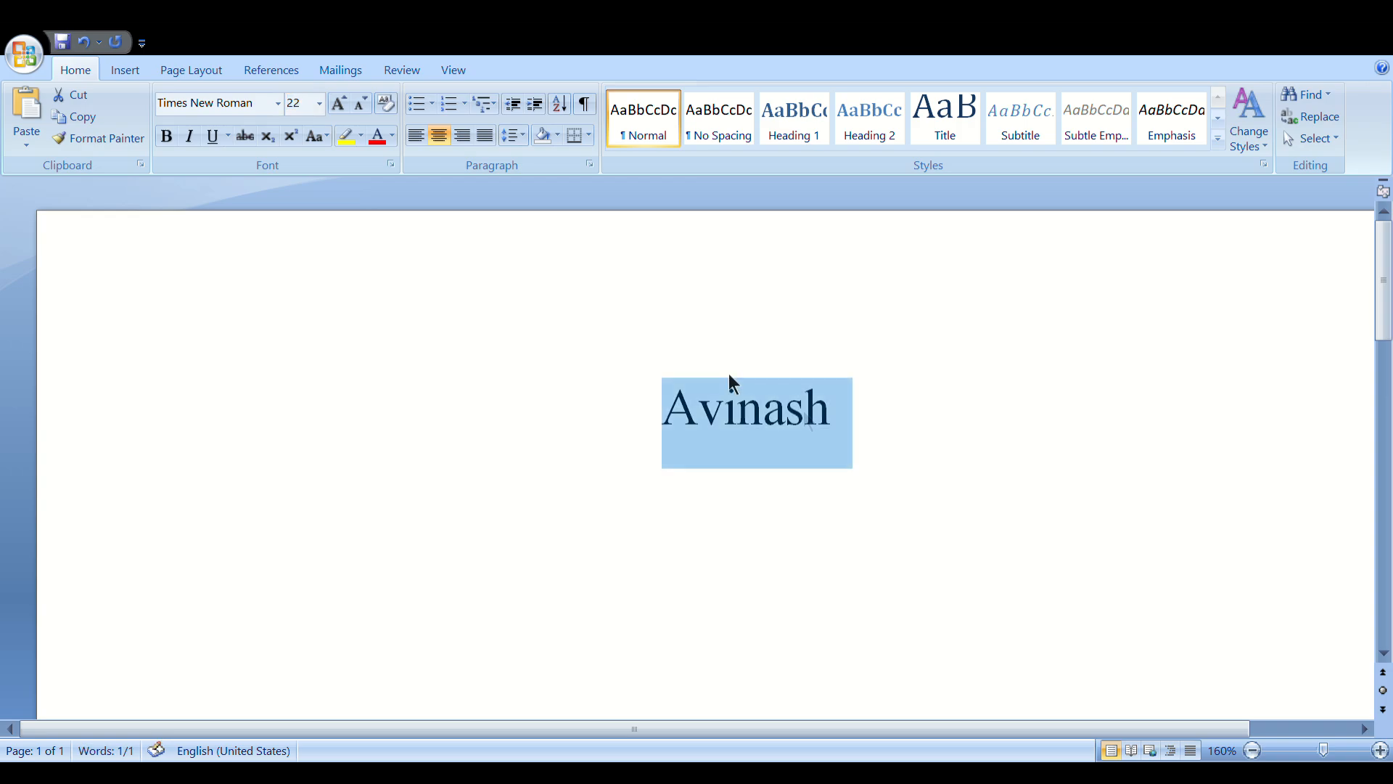
pyautogui.click(871, 433)
pyautogui.press('BackSpace')
pyautogui.press('BackSpace')
pyautogui.press('BackSpace')
pyautogui.press('BackSpace')
pyautogui.press('BackSpace')
pyautogui.press('BackSpace')
pyautogui.press('BackSpace')
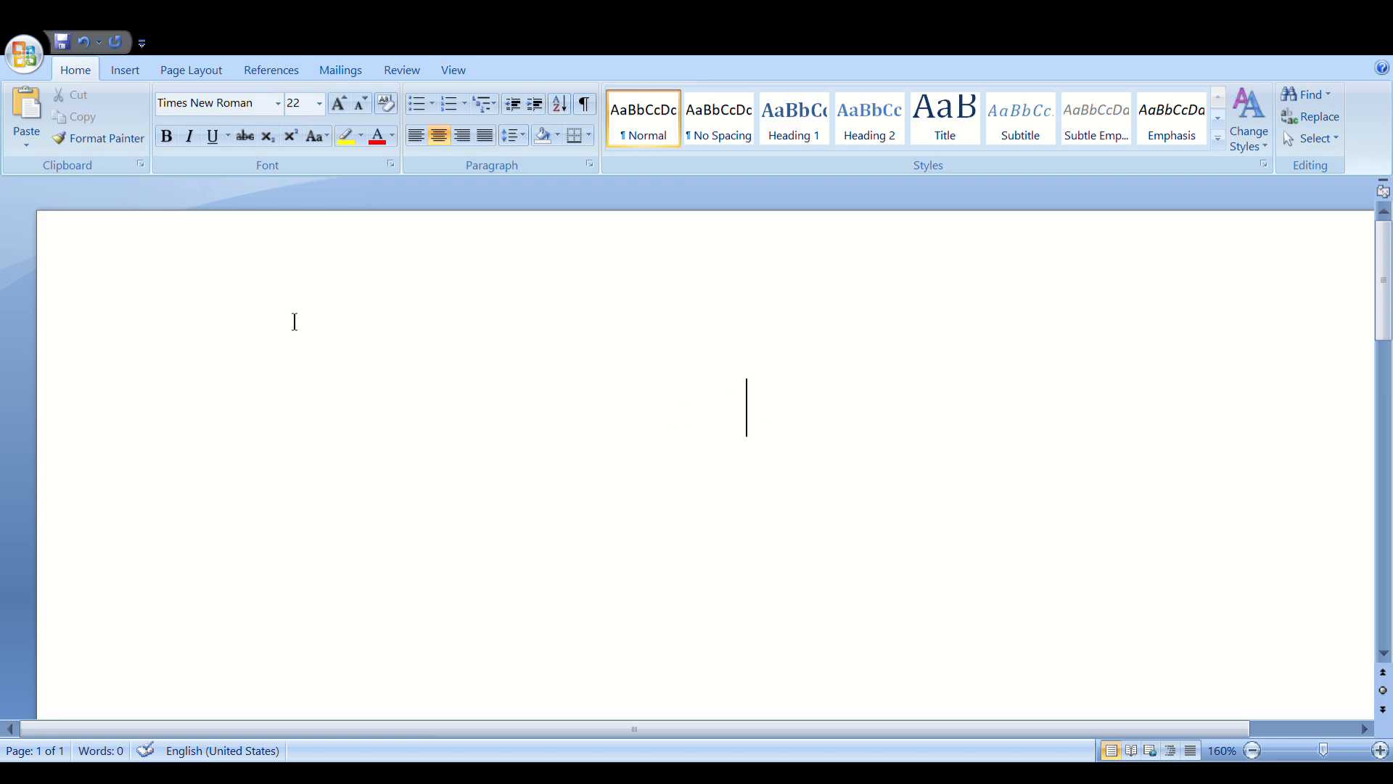
# Type 'To' and 'The Branch Manager' on two lines at the left margin
pyautogui.click(423, 131)
pyautogui.write('To')
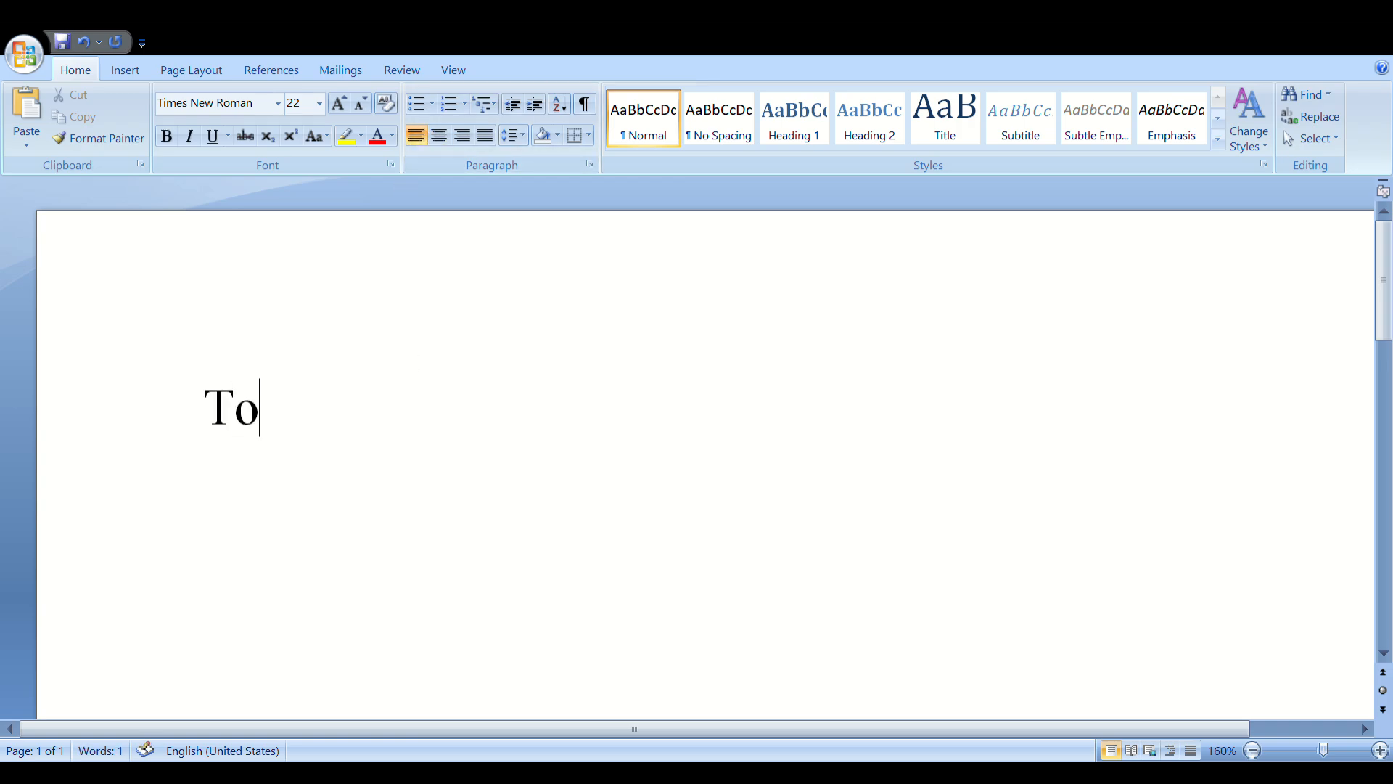
pyautogui.press('Return')
pyautogui.write('The ')
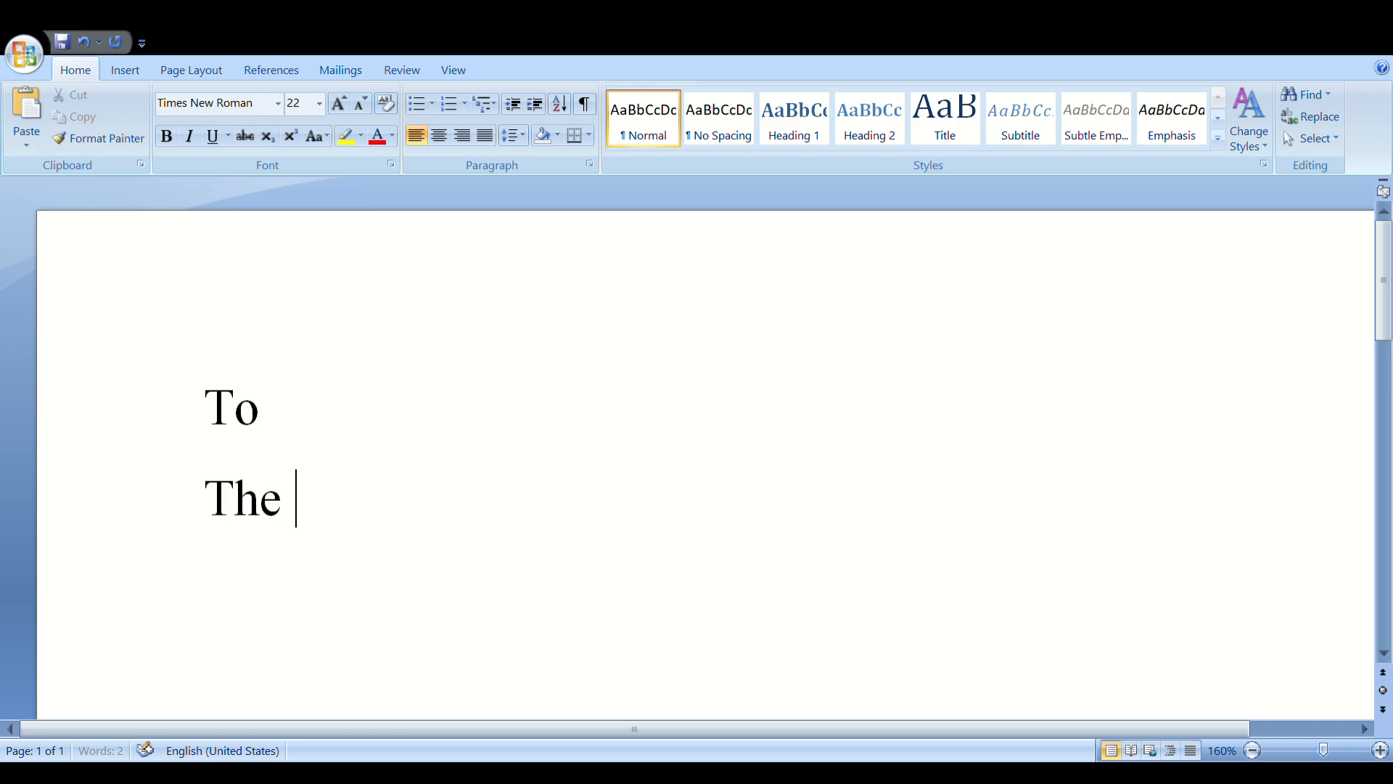
pyautogui.write('Branch')
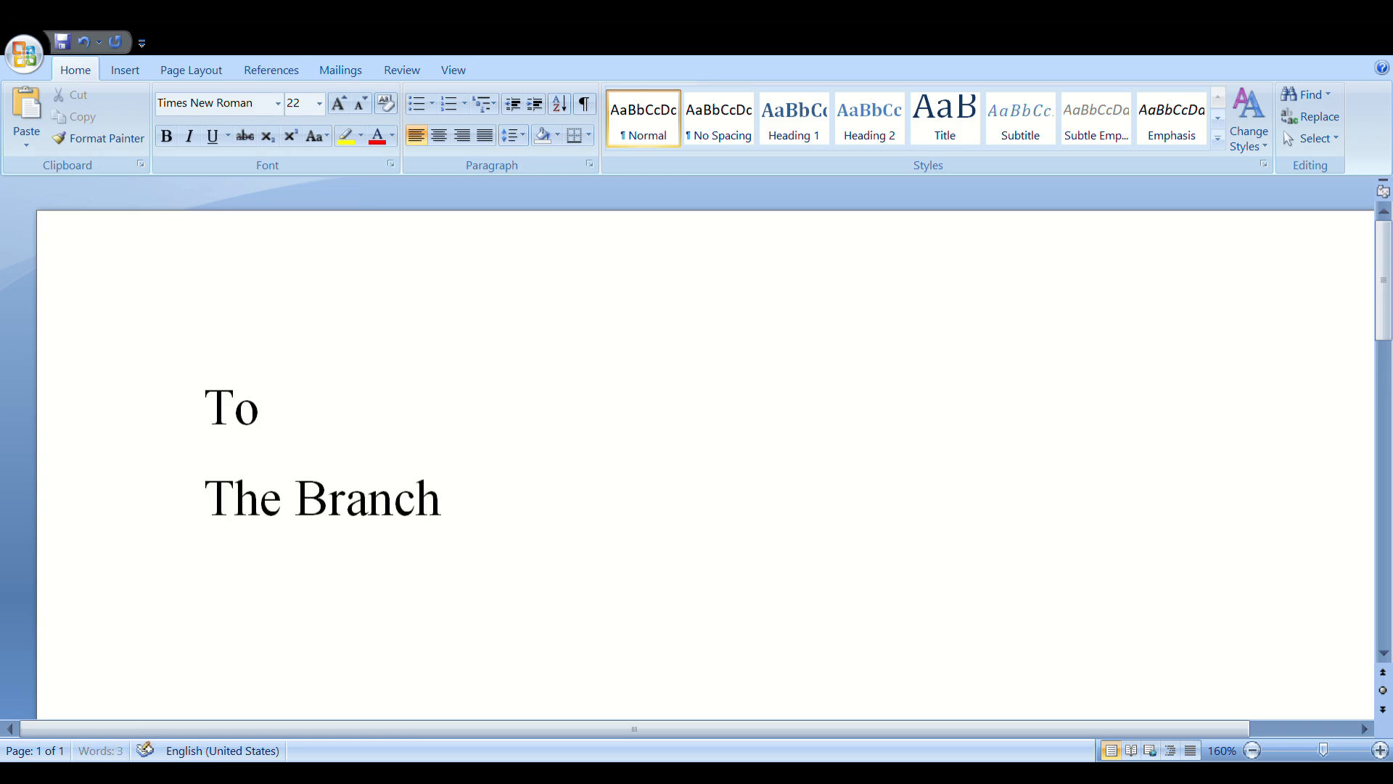
pyautogui.write(' Manager')
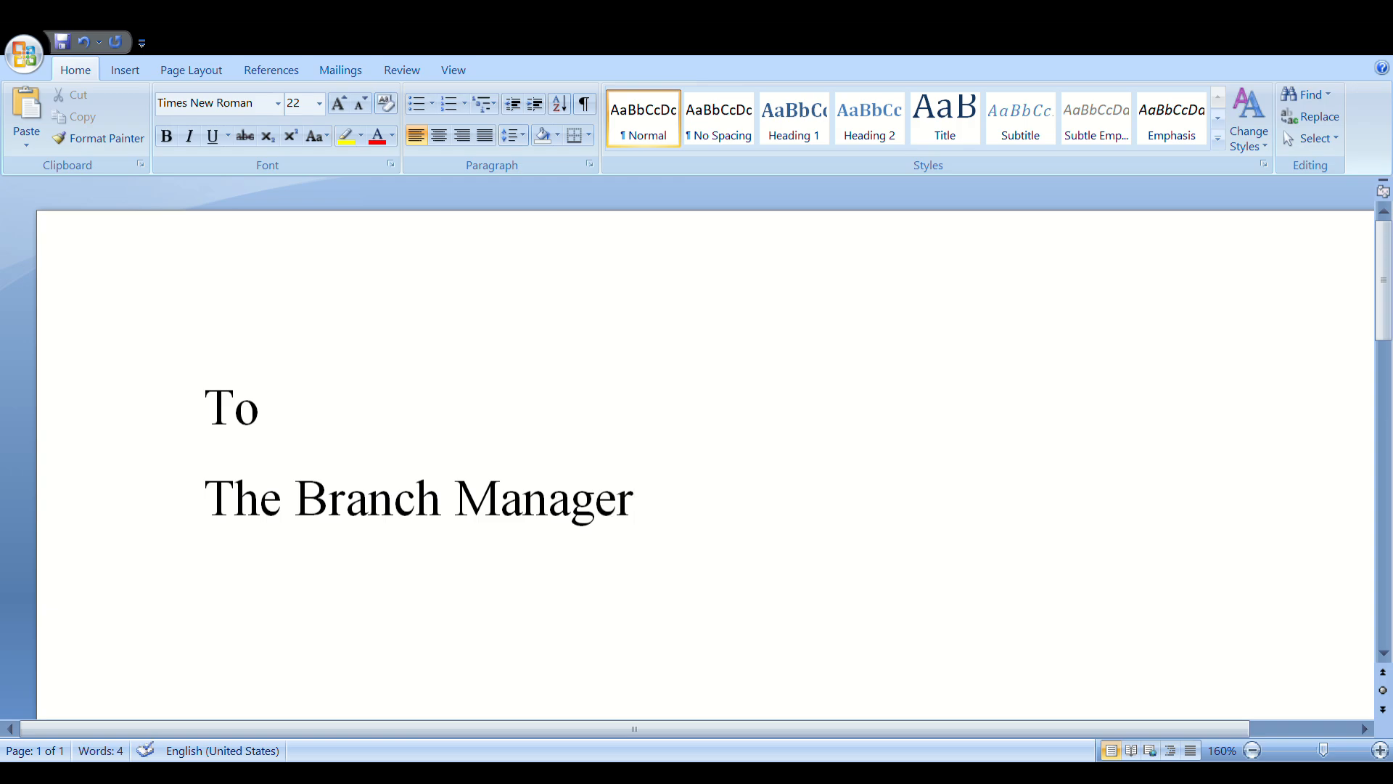
# Set both lines to 14 point and start a new line below them
pyautogui.click(1254, 751)
pyautogui.click(1254, 751)
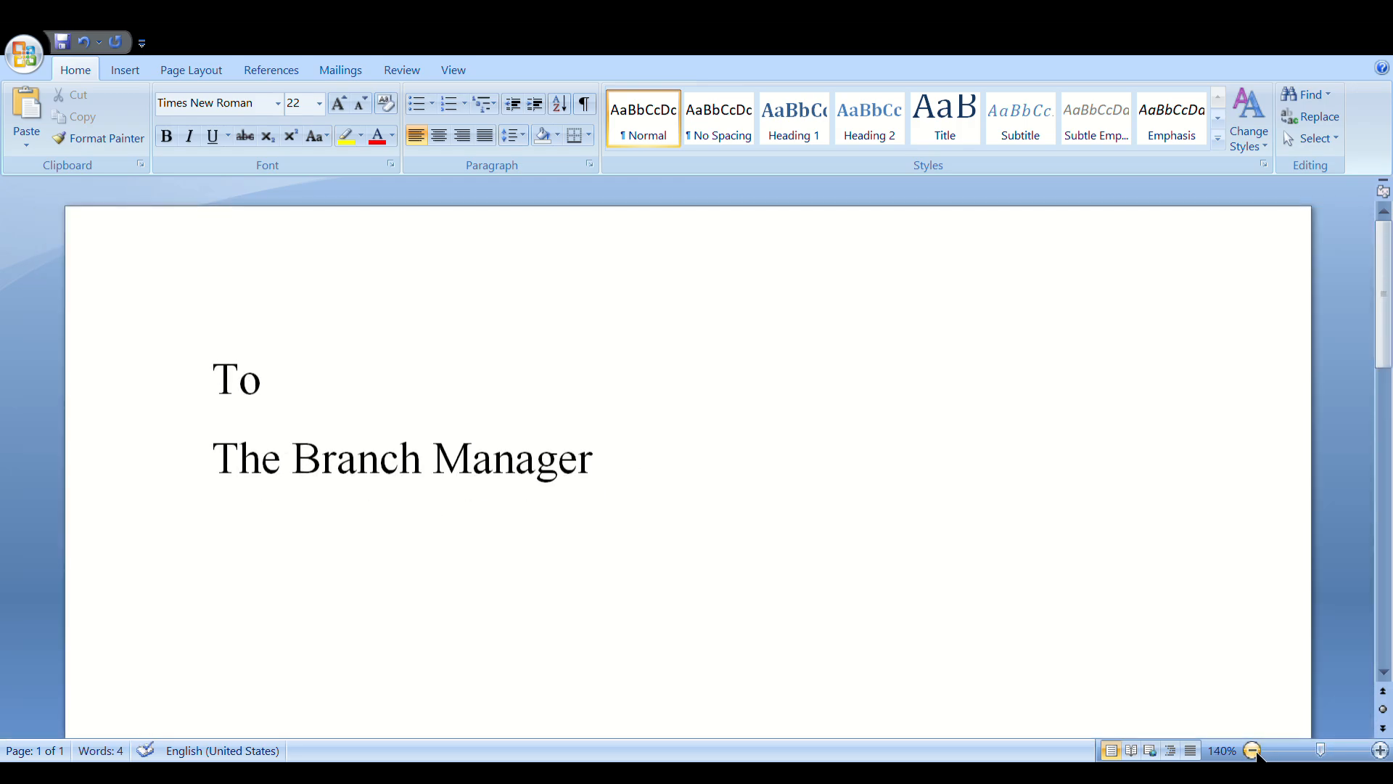
pyautogui.click(1254, 751)
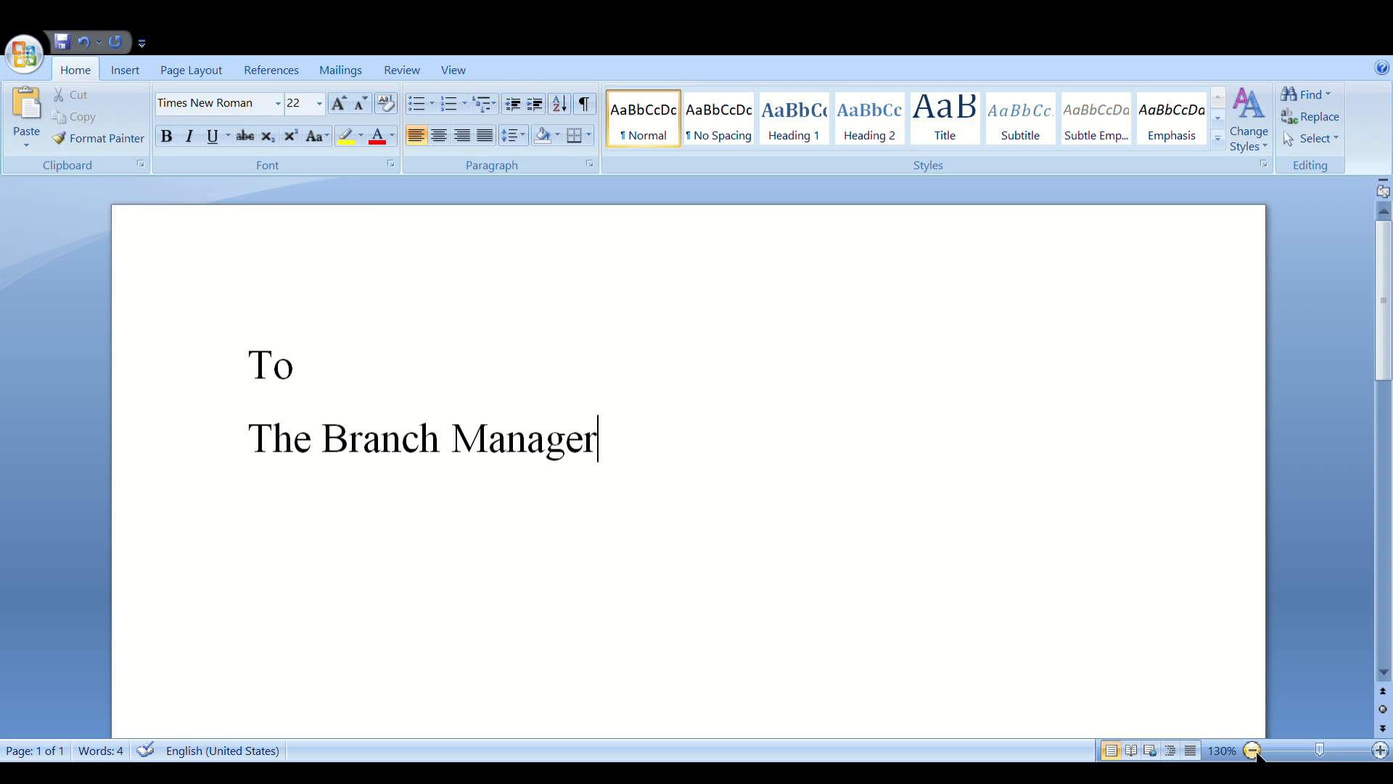
pyautogui.click(1255, 752)
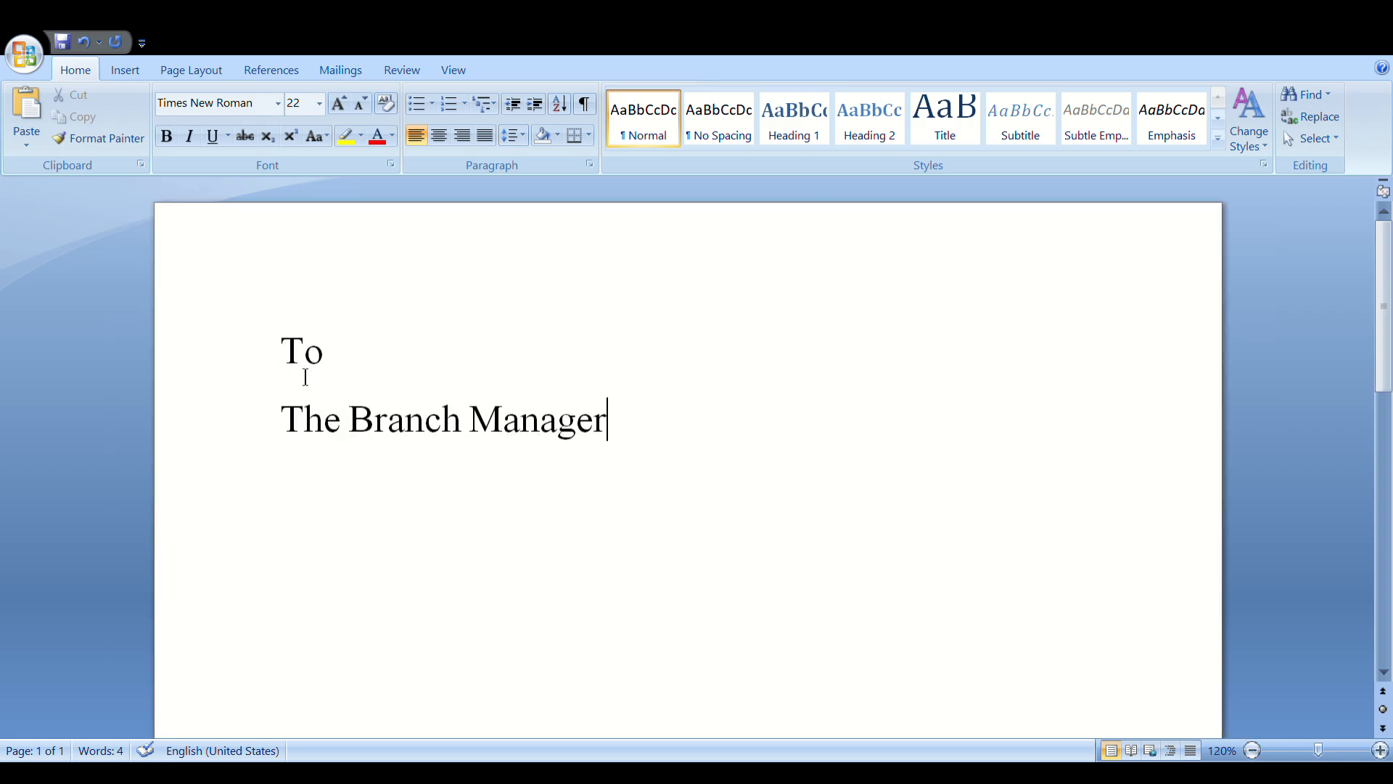
pyautogui.moveTo(281, 351); pyautogui.dragTo(509, 421)
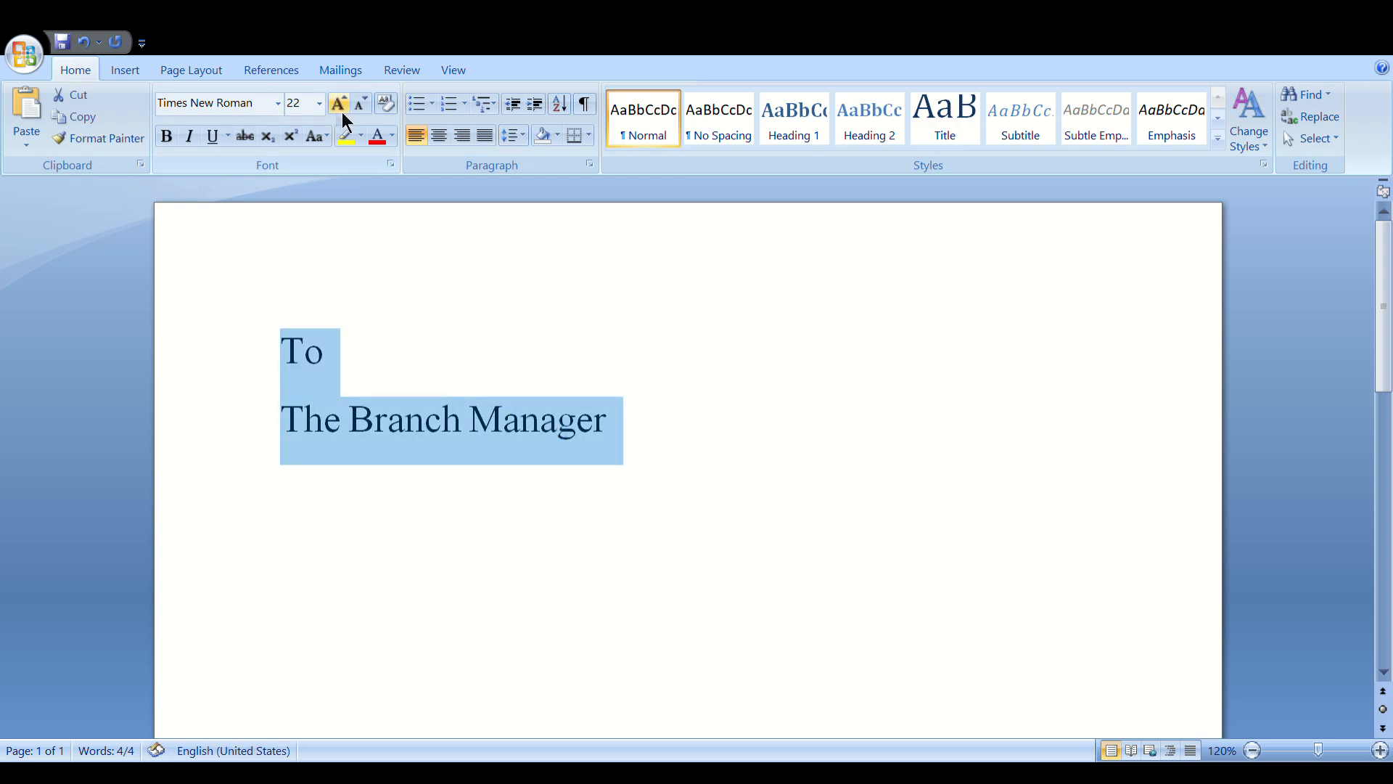
pyautogui.click(319, 104)
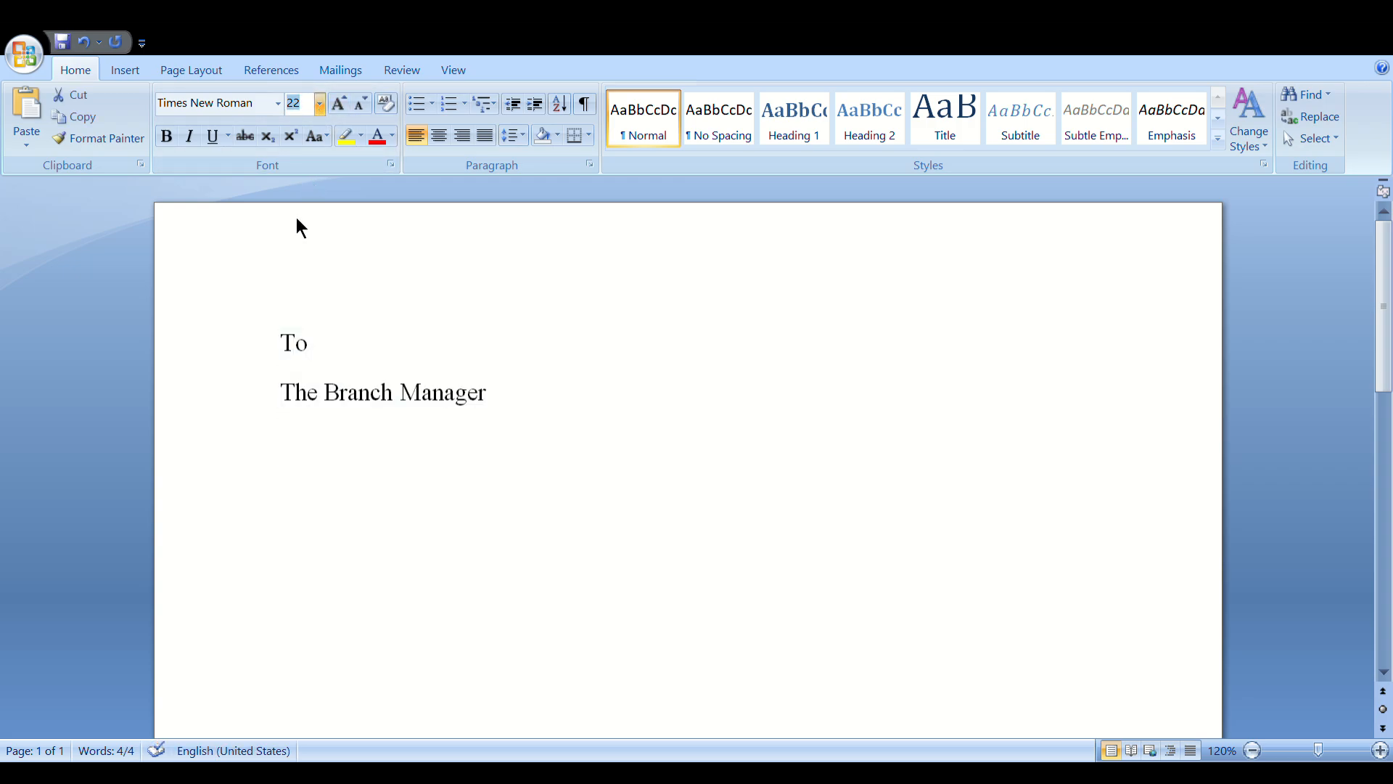
pyautogui.click(296, 217)
pyautogui.click(510, 415)
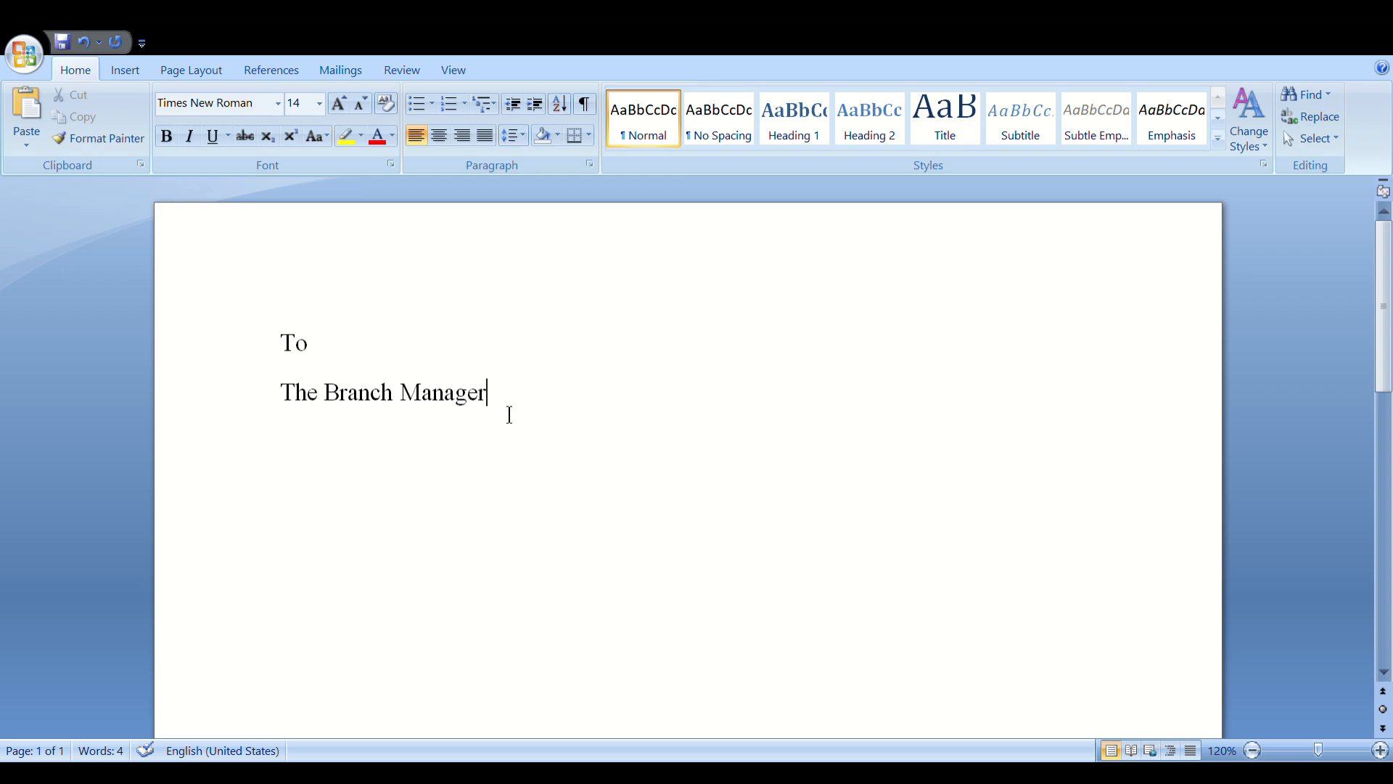
pyautogui.press('Return')
# Add 'Punjab National Bank' and 'Main Branch Balrampur Uttar Pradesh', capitalising Uttar
pyautogui.write('Punjab ')
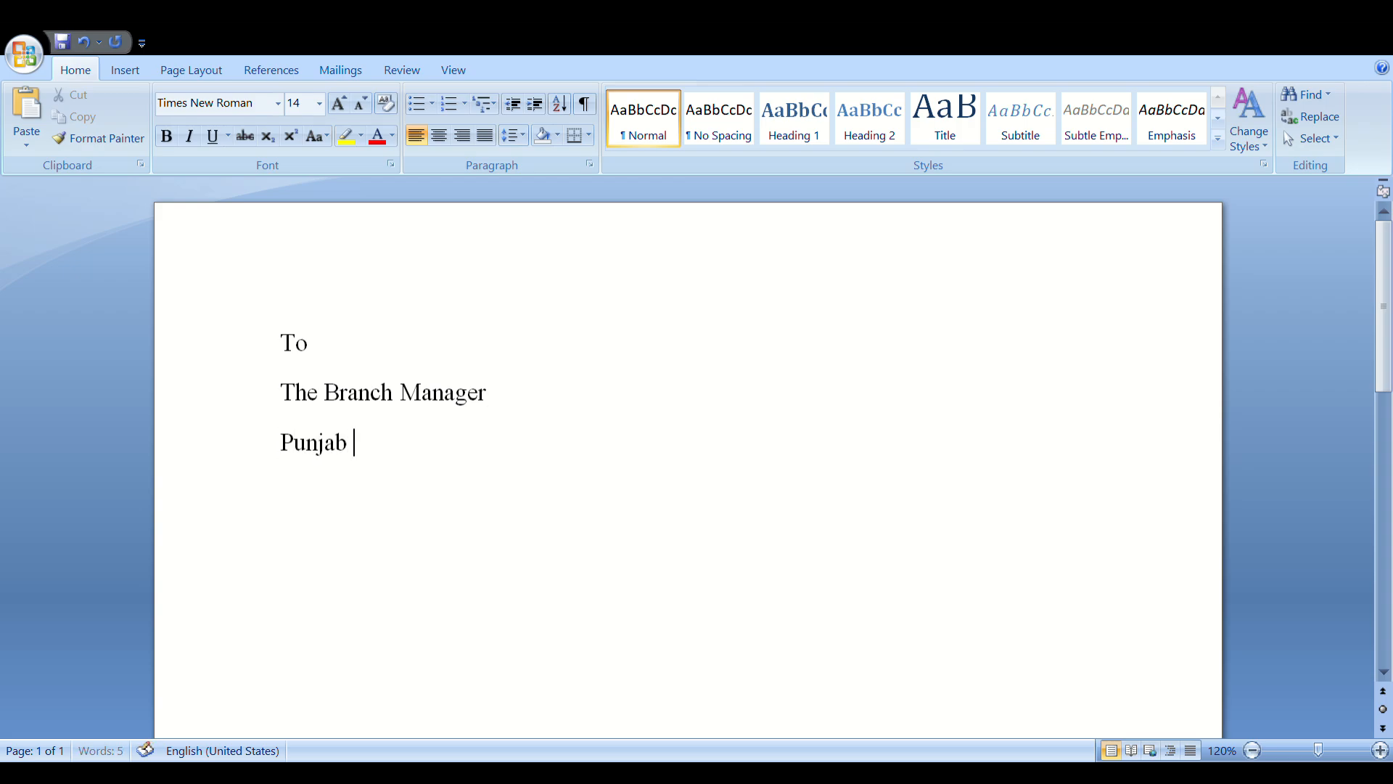
pyautogui.write('National')
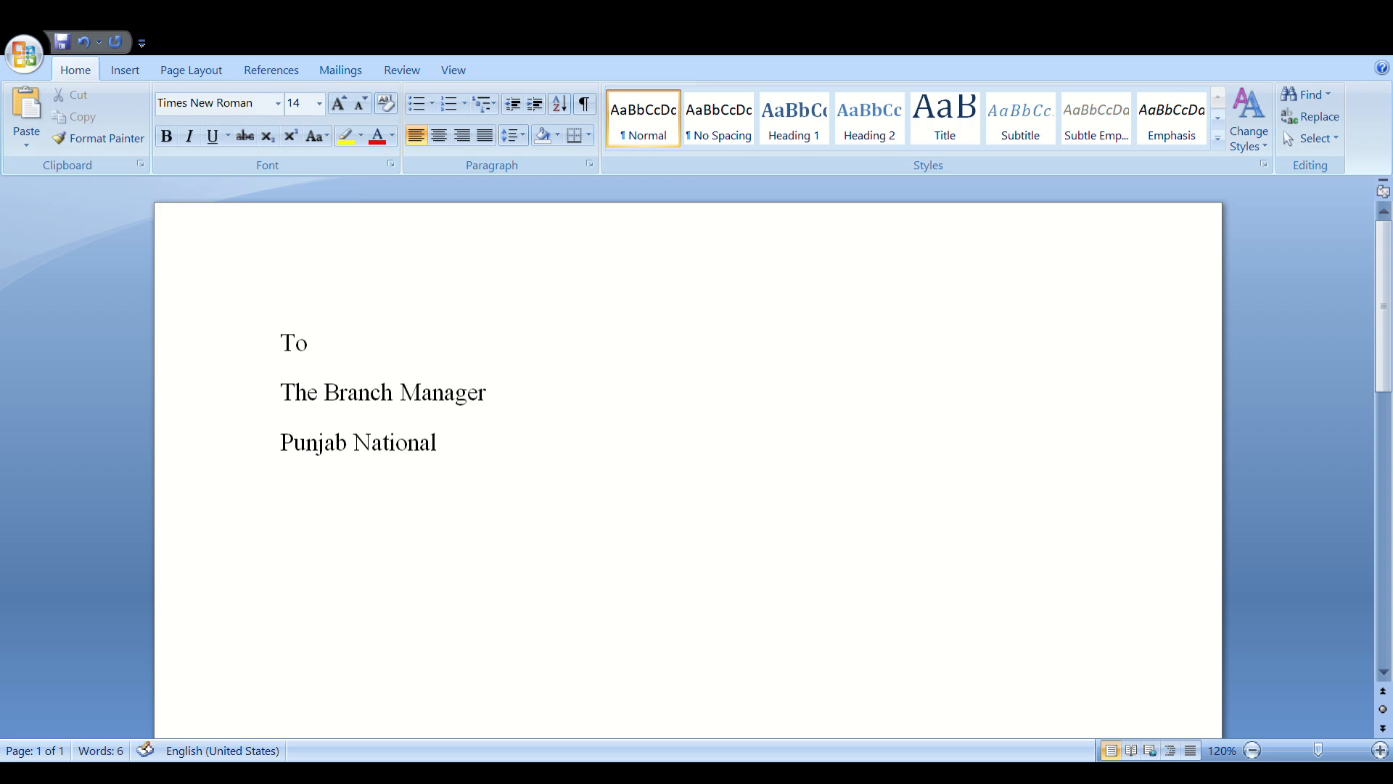
pyautogui.write(' Bank')
pyautogui.press('Return')
pyautogui.write('Main')
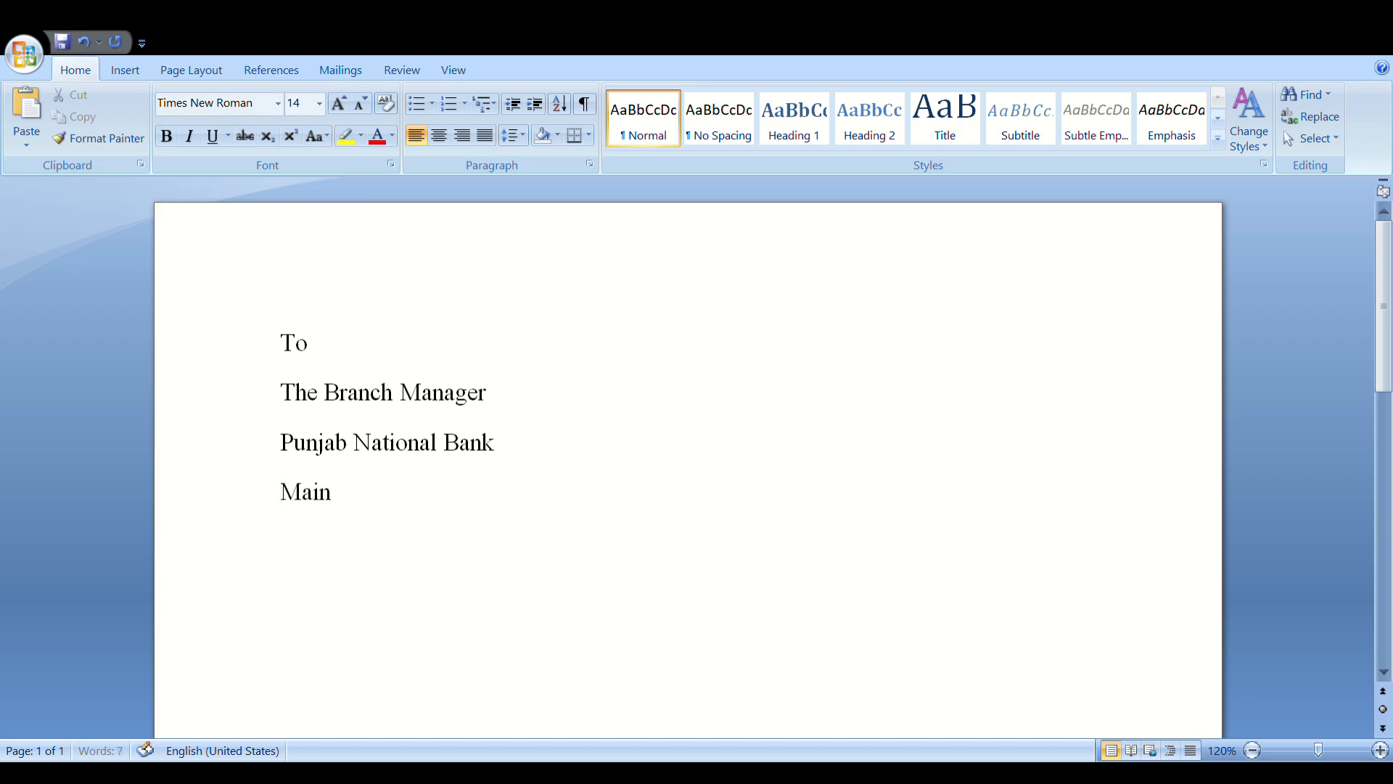
pyautogui.write(' Branch Balramp')
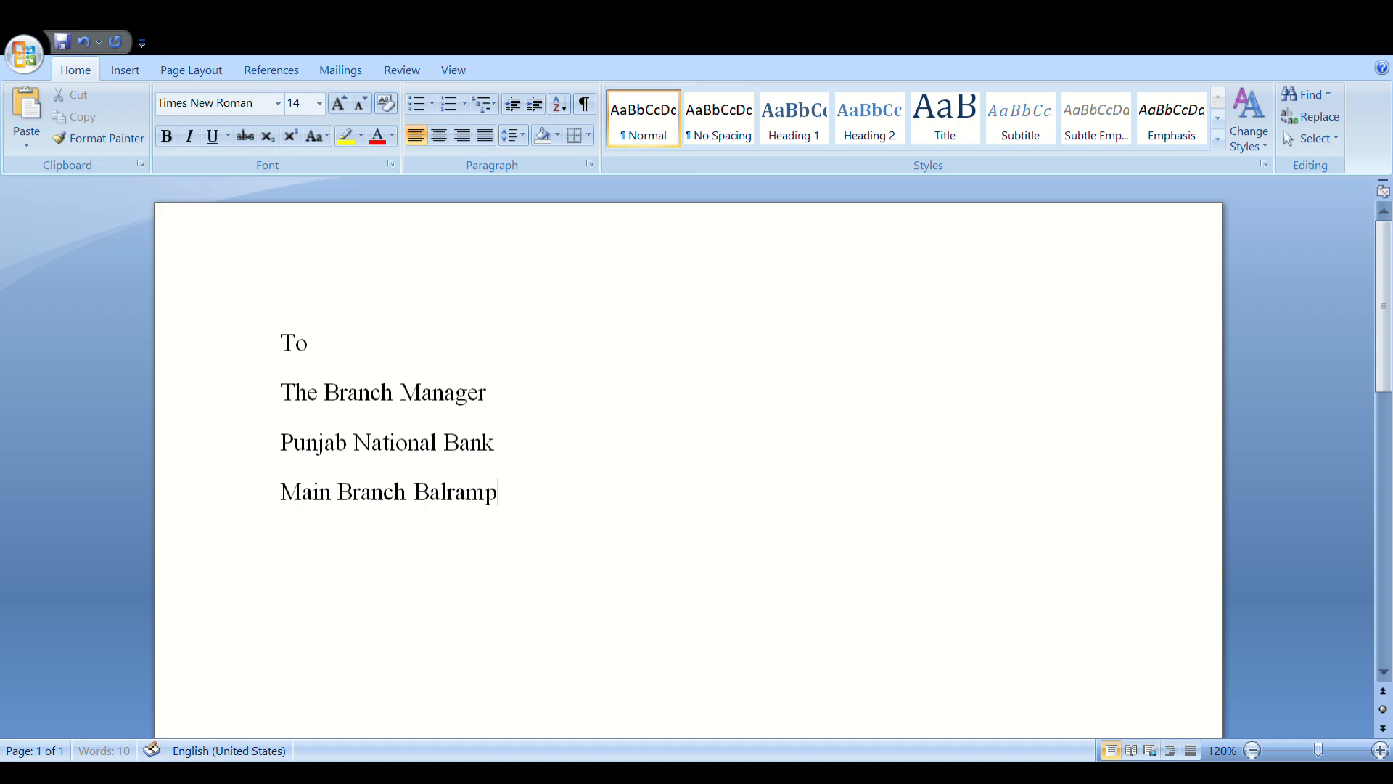
pyautogui.write('ur uttar Pradesh')
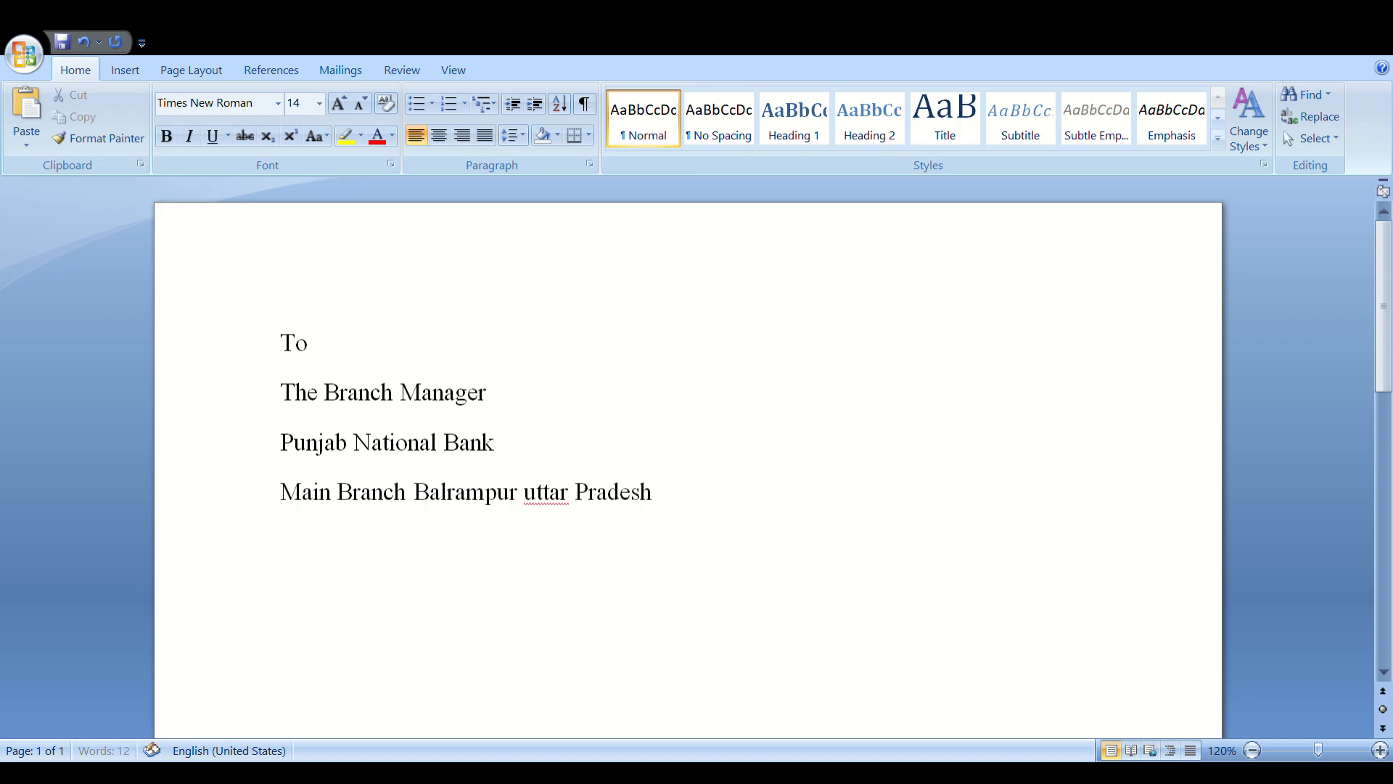
pyautogui.click(533, 494)
pyautogui.press('BackSpace')
pyautogui.write('U')
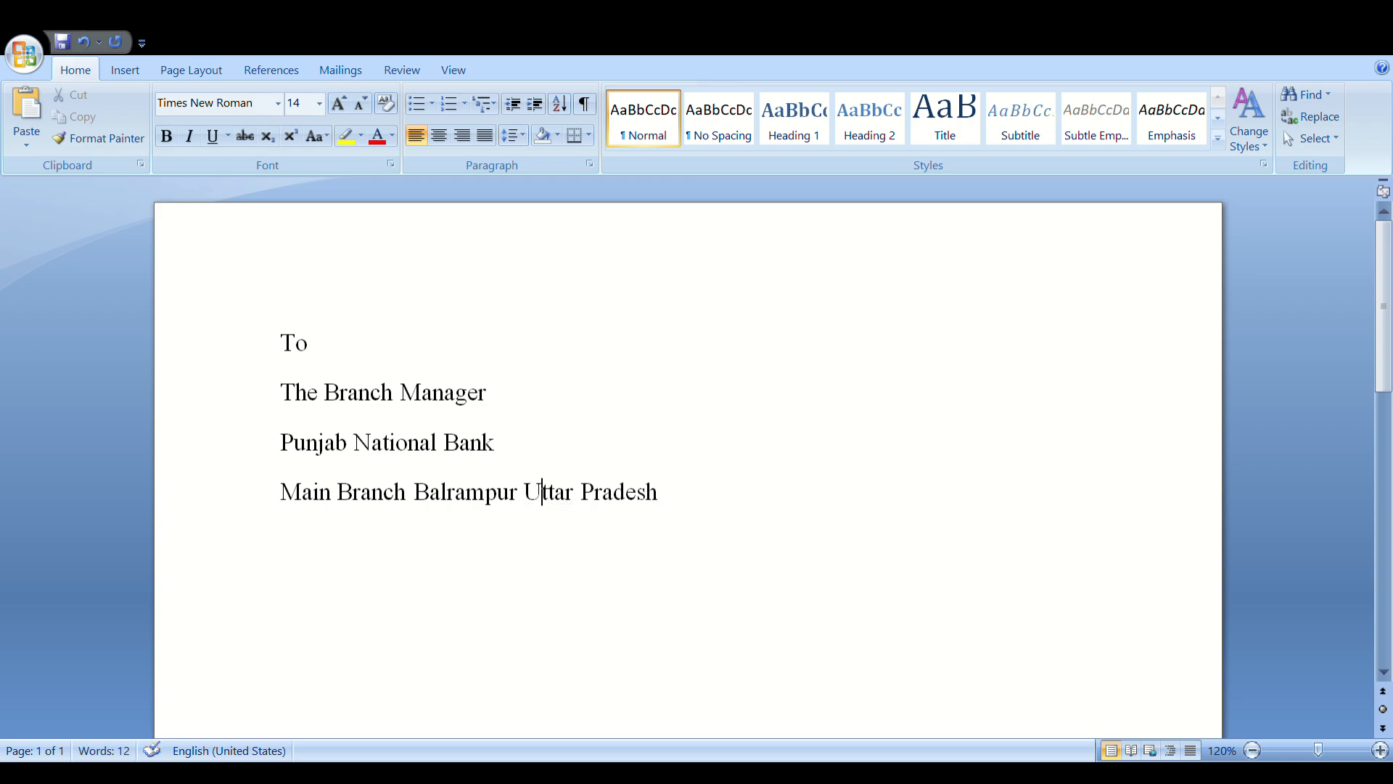
pyautogui.click(674, 532)
# After a blank line, type 'Subject: Issue Cheque book', correcting typos along the way
pyautogui.press('Return')
pyautogui.press('Return')
pyautogui.write('Sub')
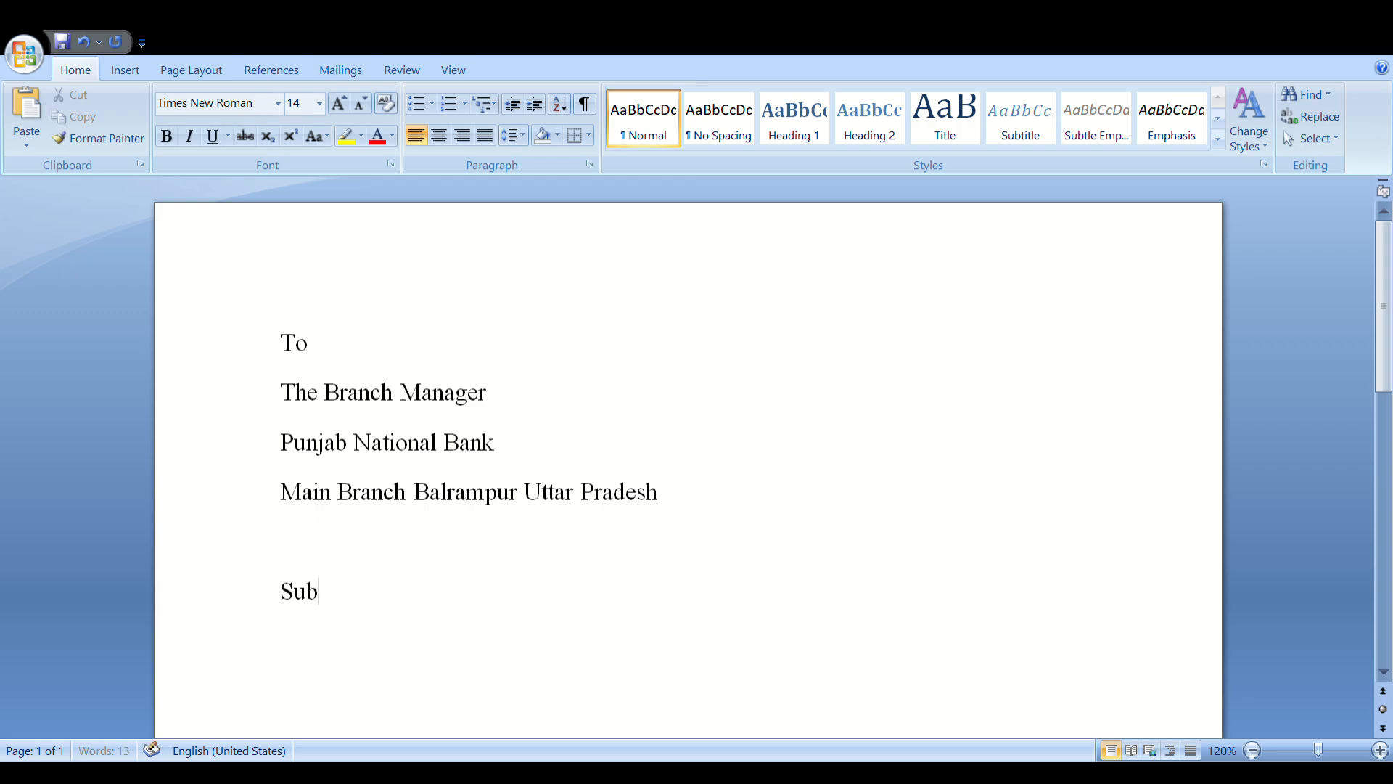
pyautogui.write('ject:')
pyautogui.write('Issue')
pyautogui.write(' Cha')
pyautogui.press('BackSpace')
pyautogui.write('eque')
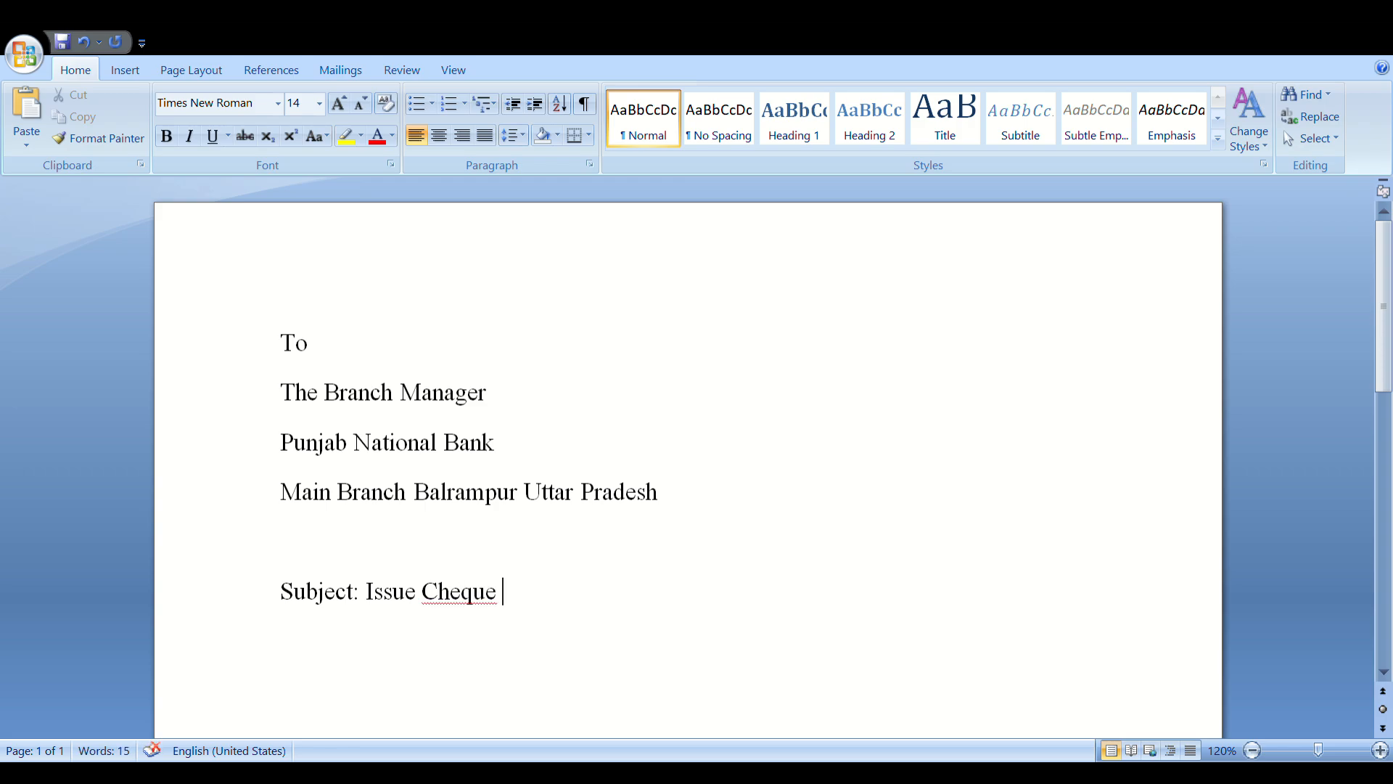
pyautogui.press('BackSpace')
pyautogui.write('book')
pyautogui.press('BackSpace')
pyautogui.write('e')
pyautogui.click(468, 603)
pyautogui.press('Left')
pyautogui.press('Left')
pyautogui.click(571, 611)
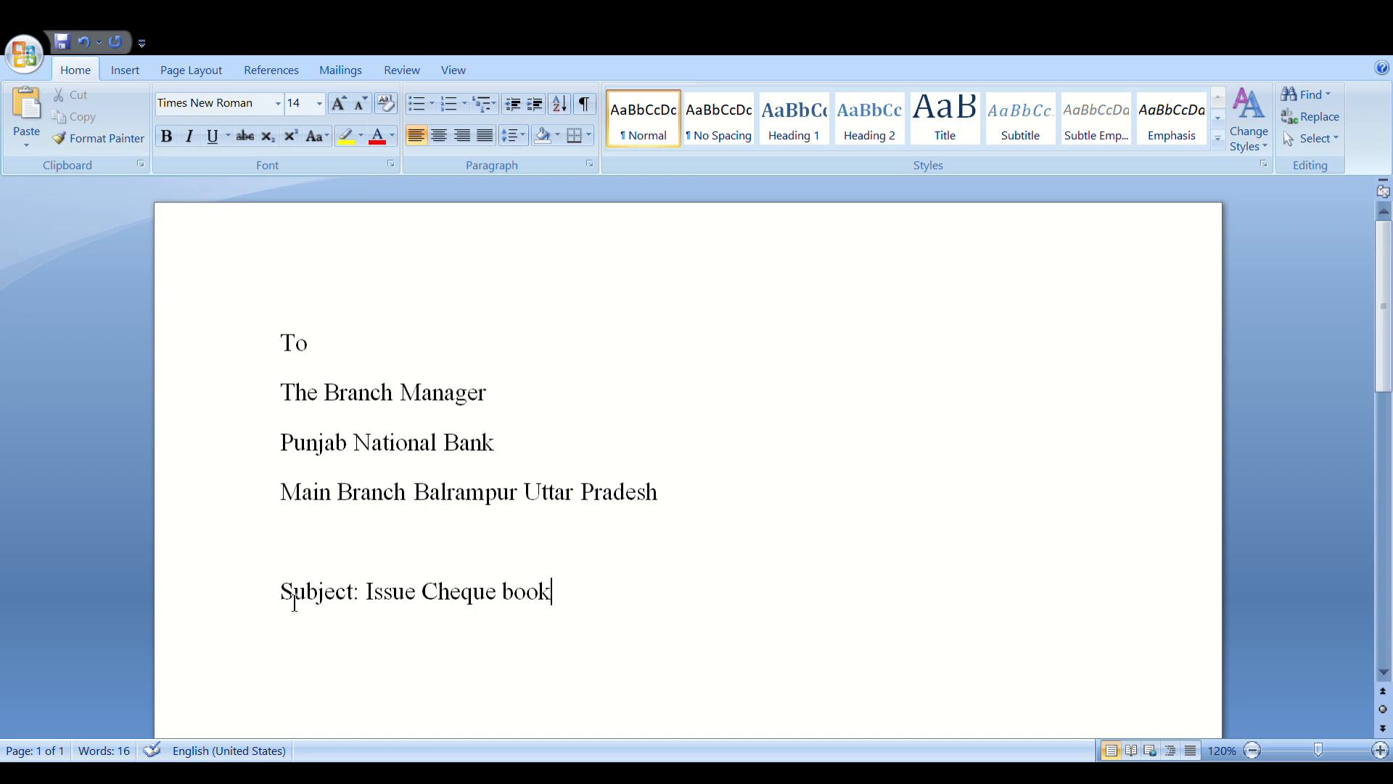
# Make the subject line bold
pyautogui.moveTo(295, 608); pyautogui.dragTo(544, 594)
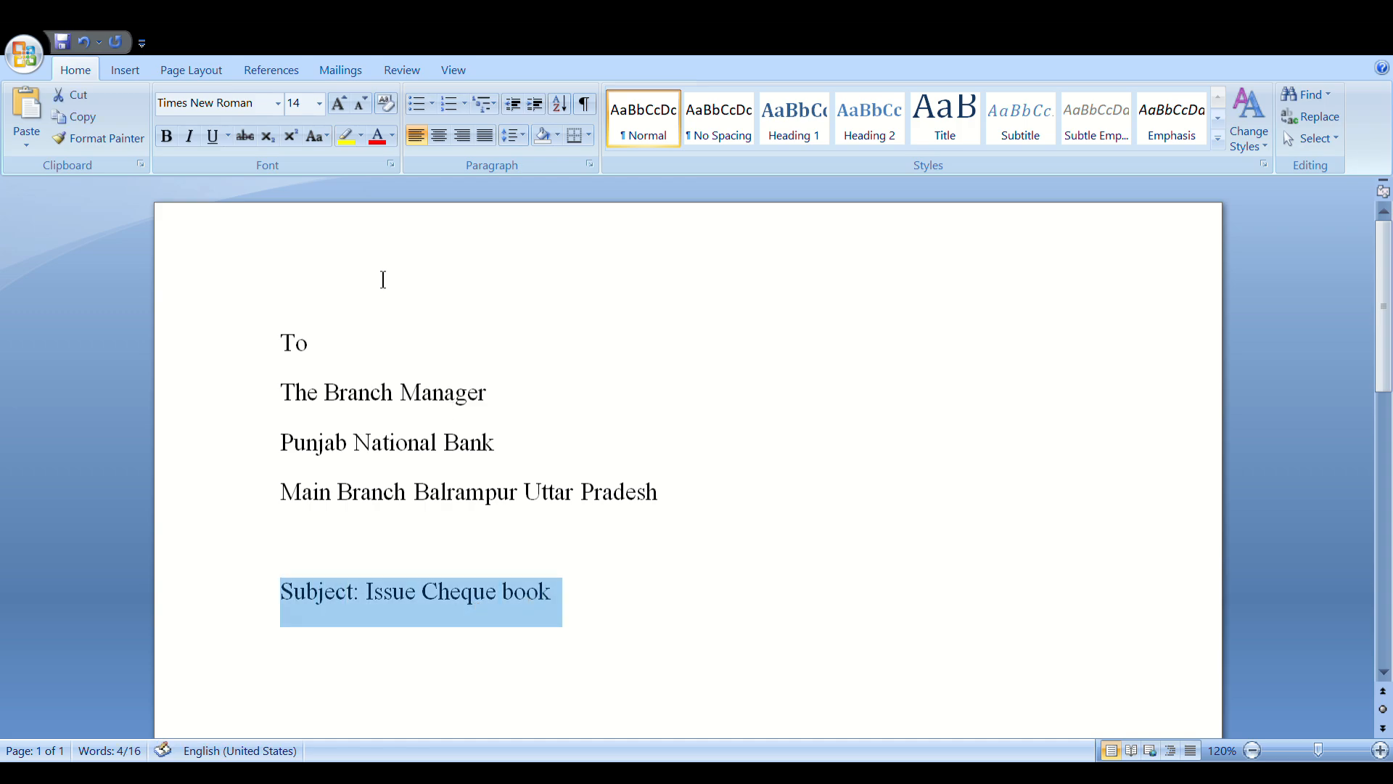
pyautogui.click(167, 136)
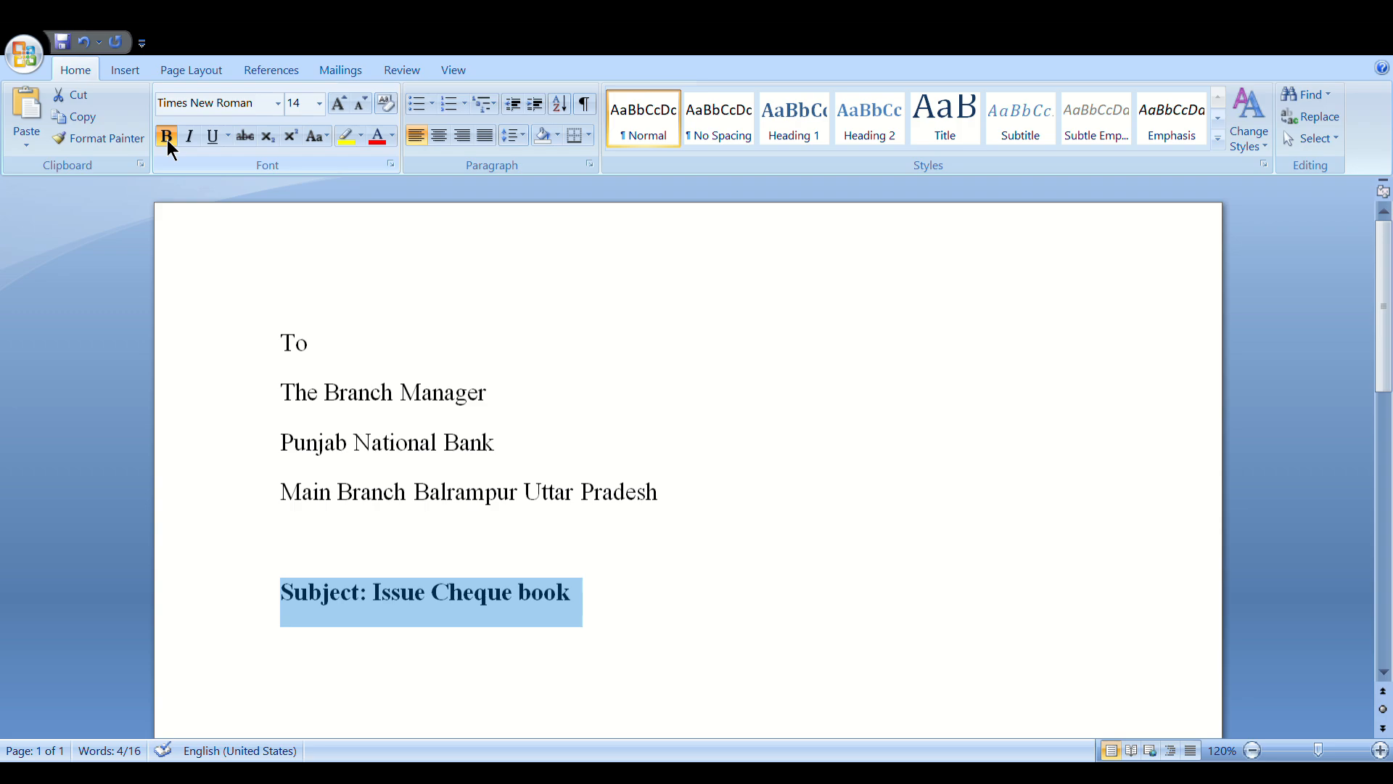
pyautogui.click(689, 513)
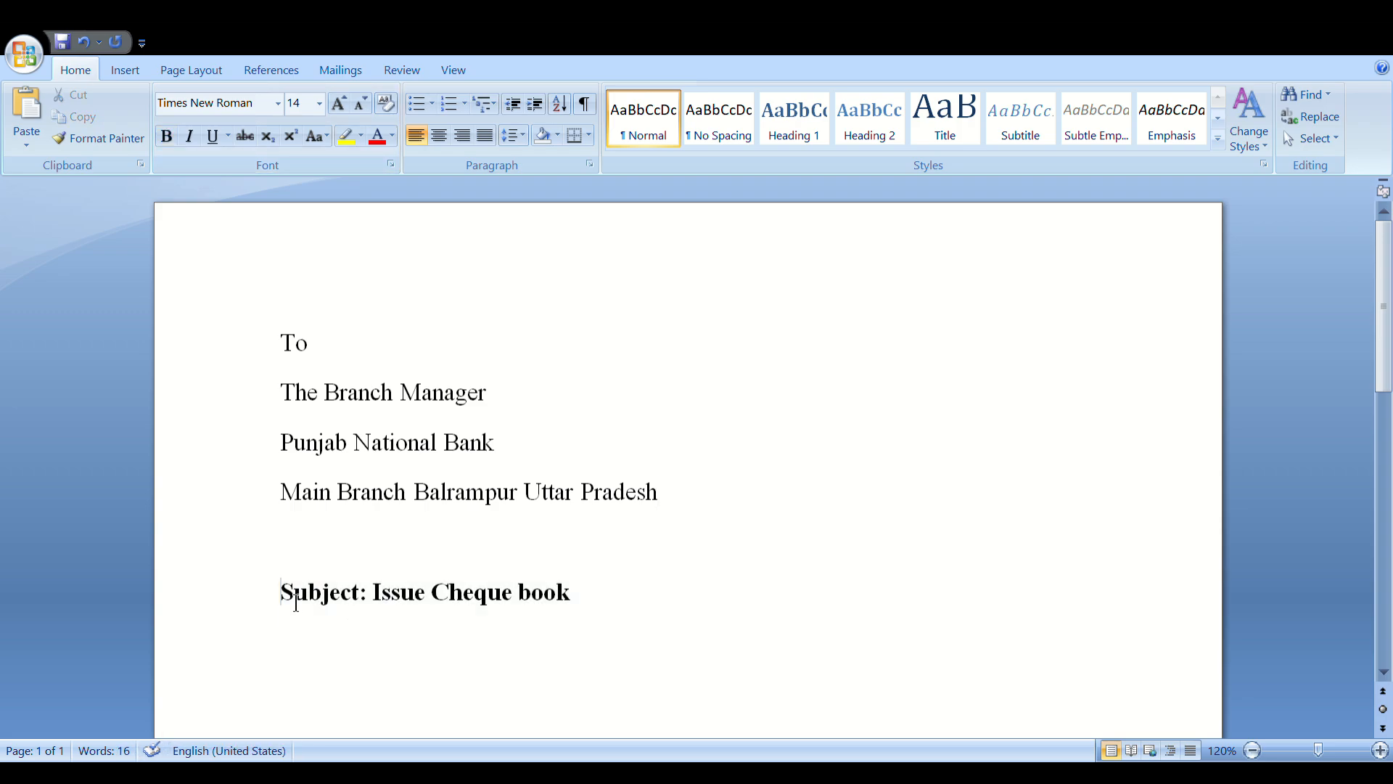
# Try the alignment options, leave the subject line centred, and start a new line below
pyautogui.moveTo(296, 594); pyautogui.dragTo(544, 612)
pyautogui.click(438, 138)
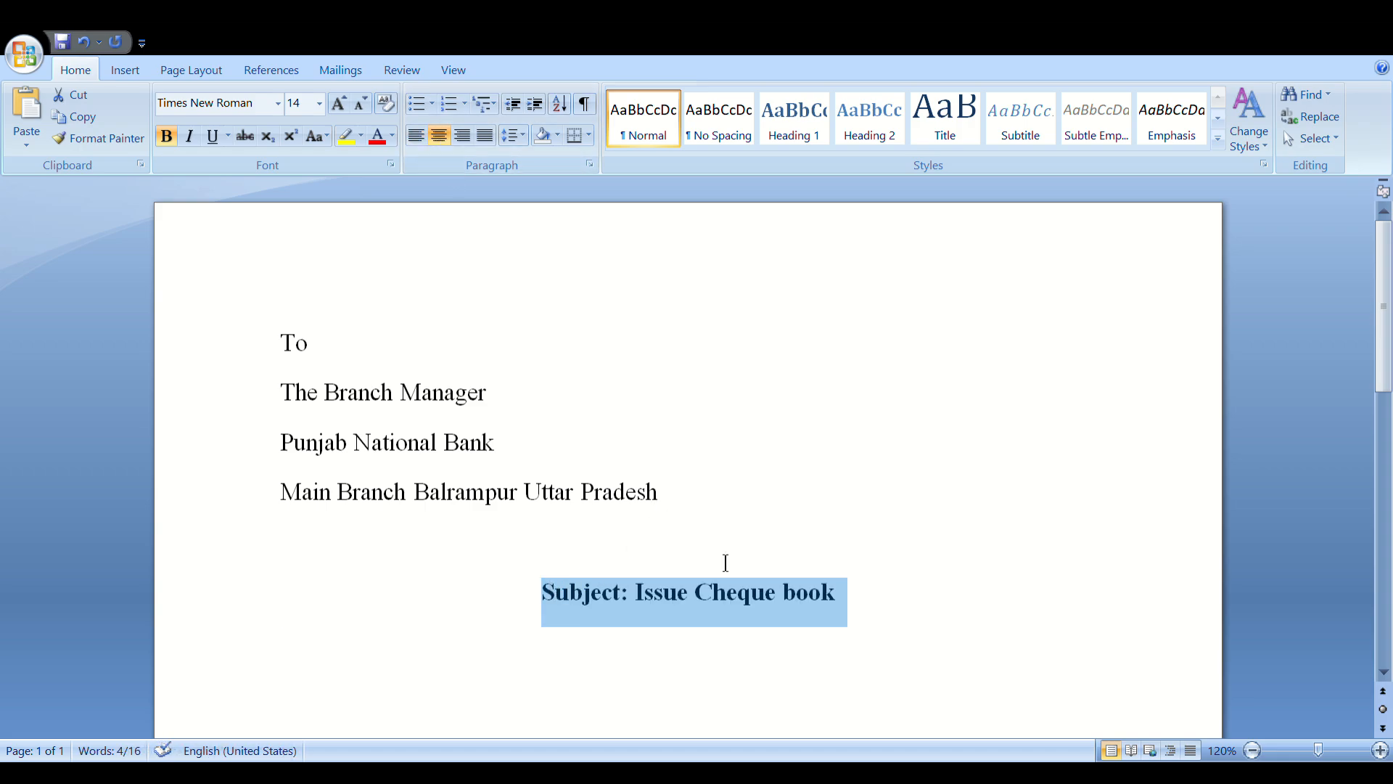
pyautogui.click(434, 142)
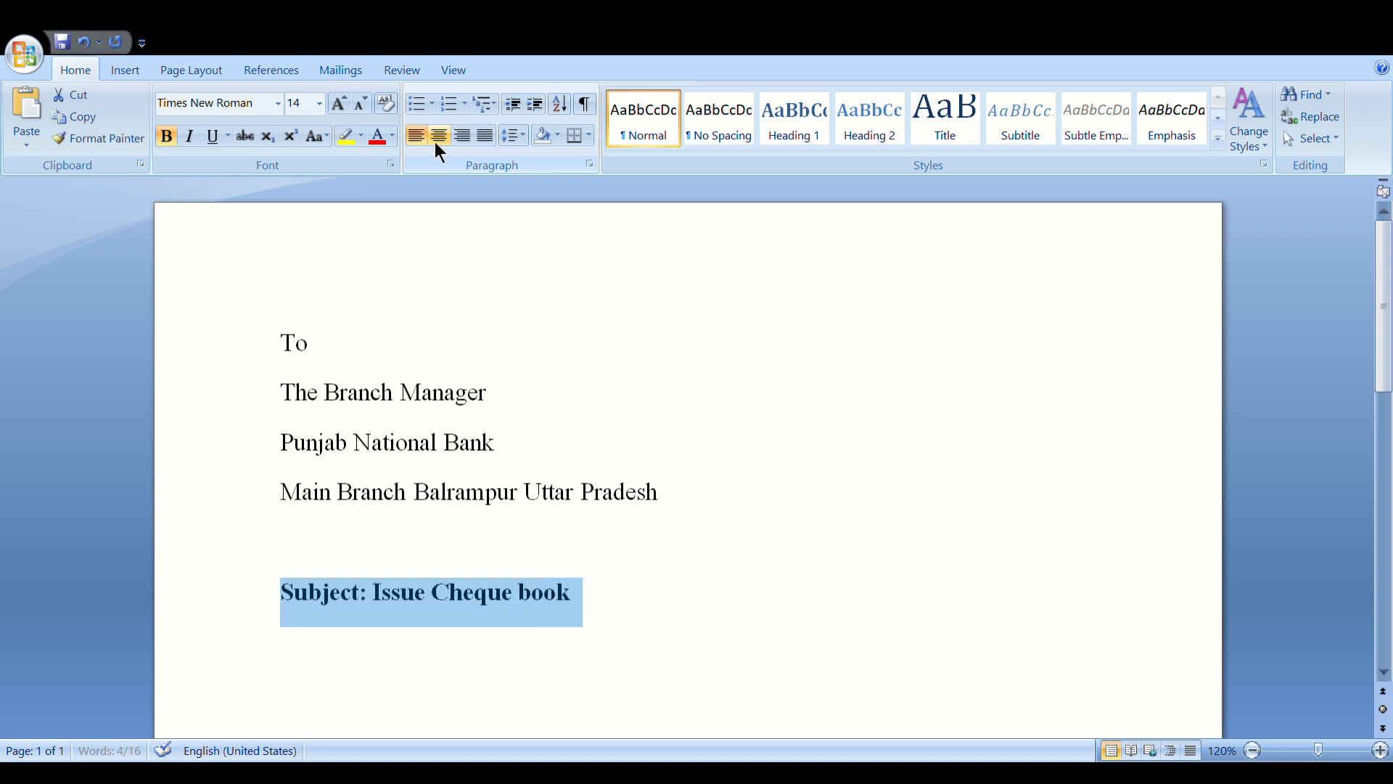
pyautogui.click(419, 138)
pyautogui.click(461, 137)
pyautogui.click(440, 141)
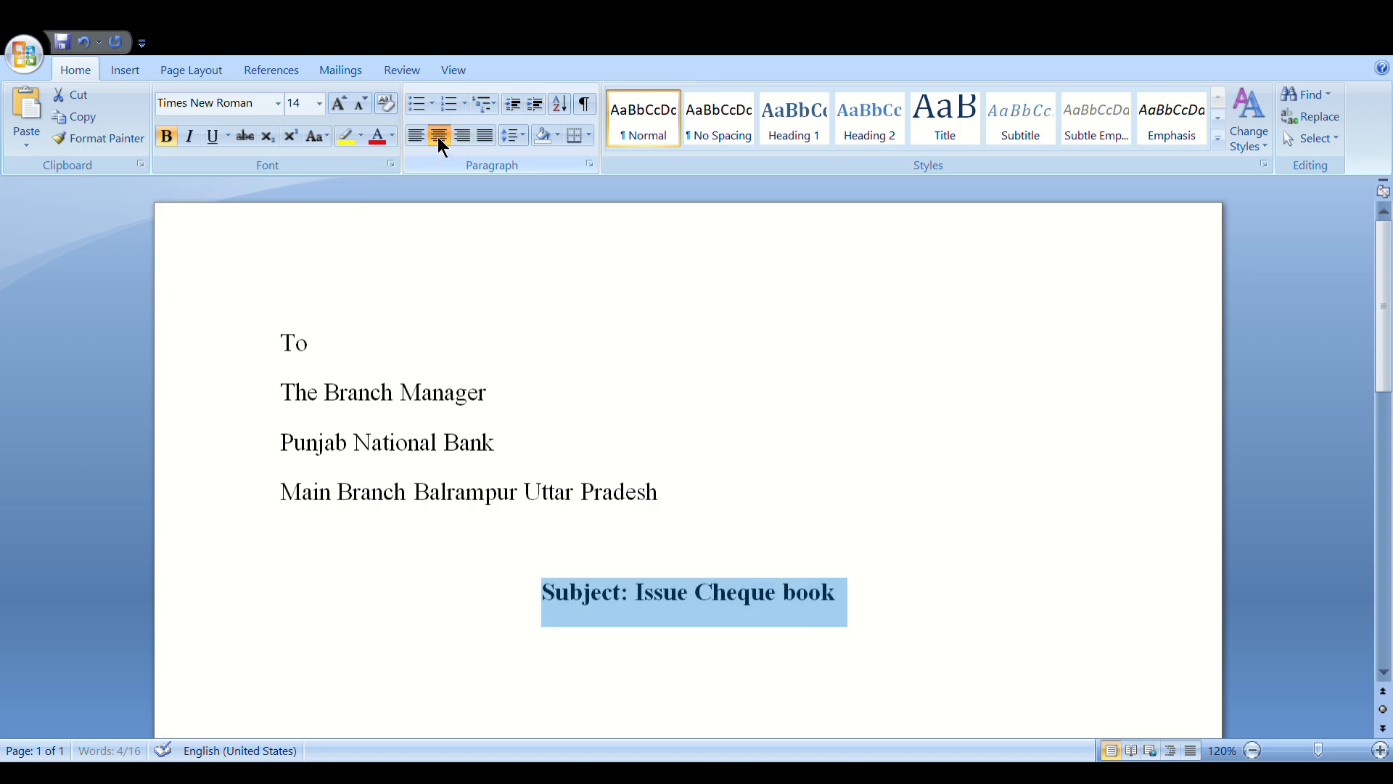
pyautogui.click(414, 139)
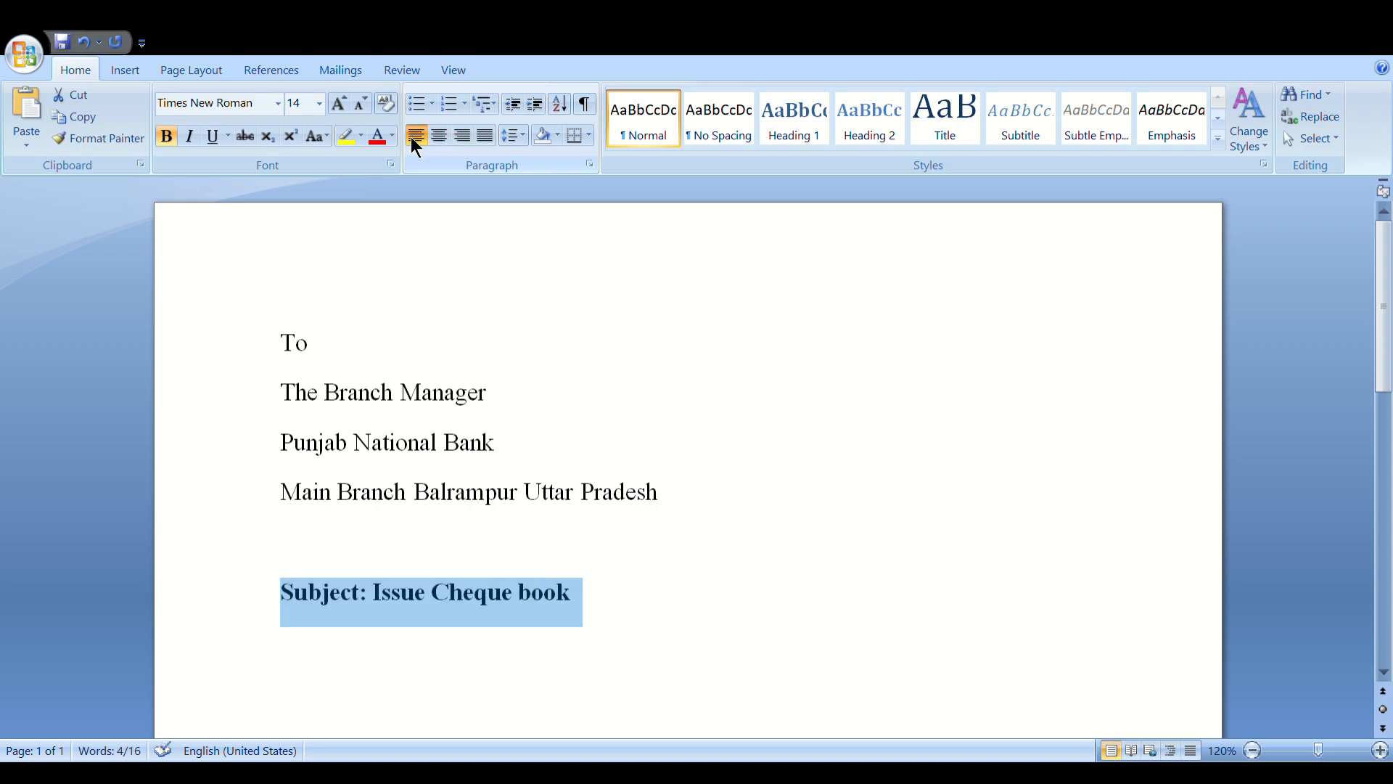
pyautogui.click(438, 140)
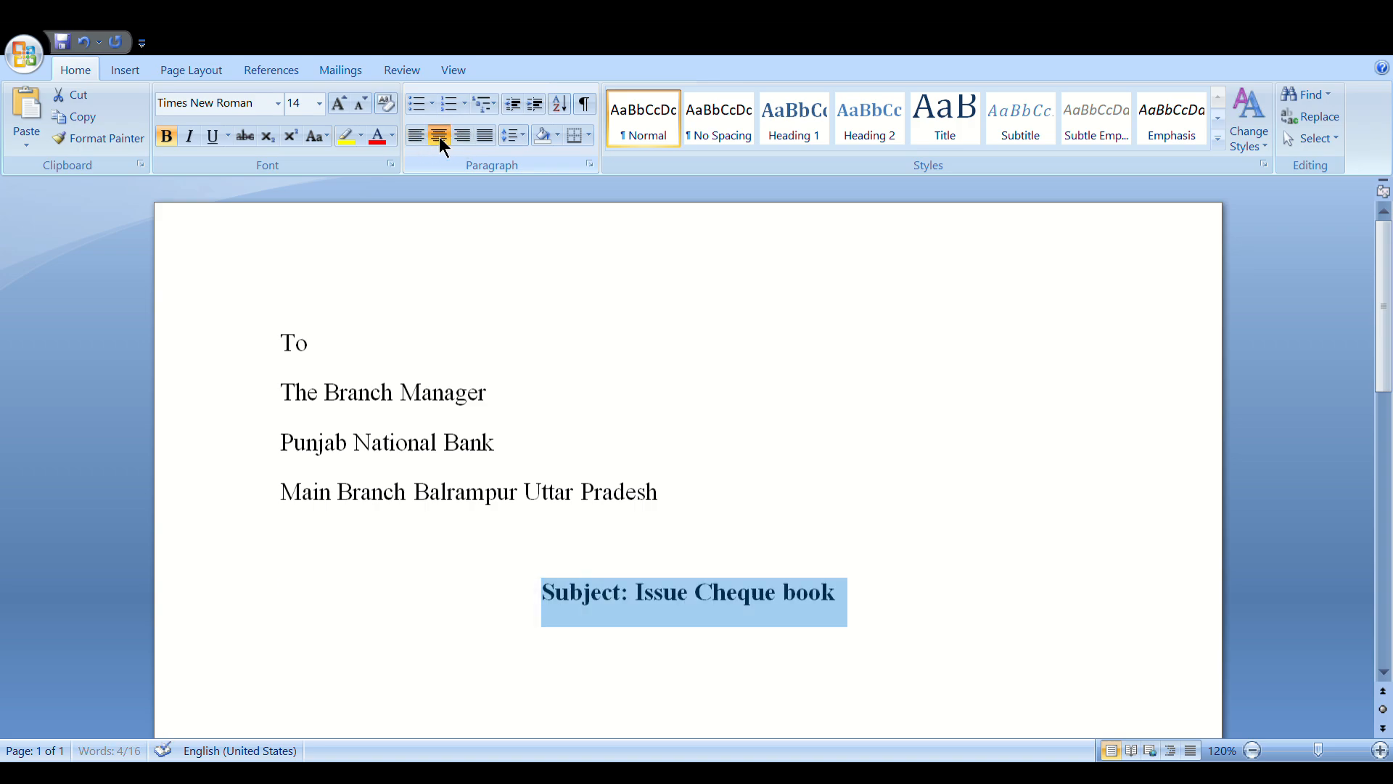
pyautogui.click(875, 624)
pyautogui.click(1253, 750)
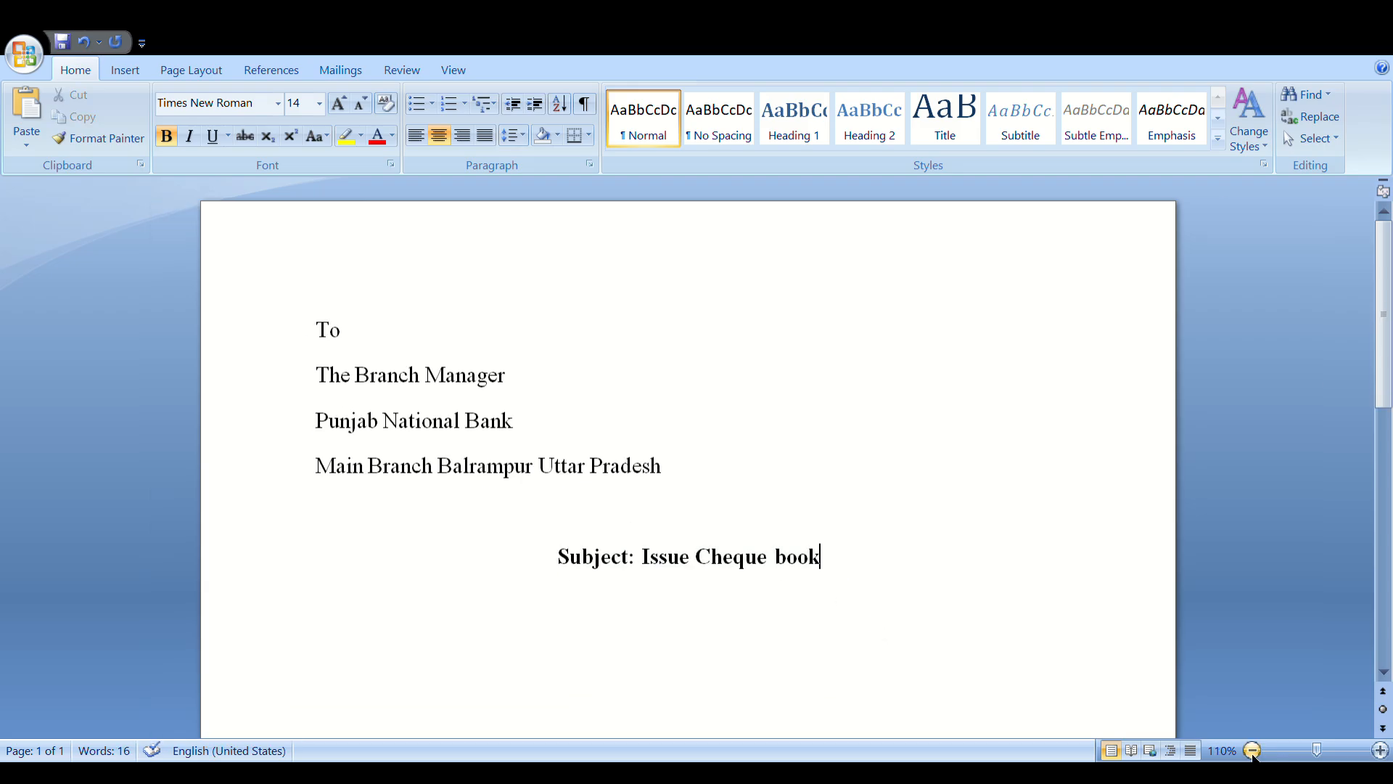
pyautogui.click(1253, 750)
pyautogui.press('Return')
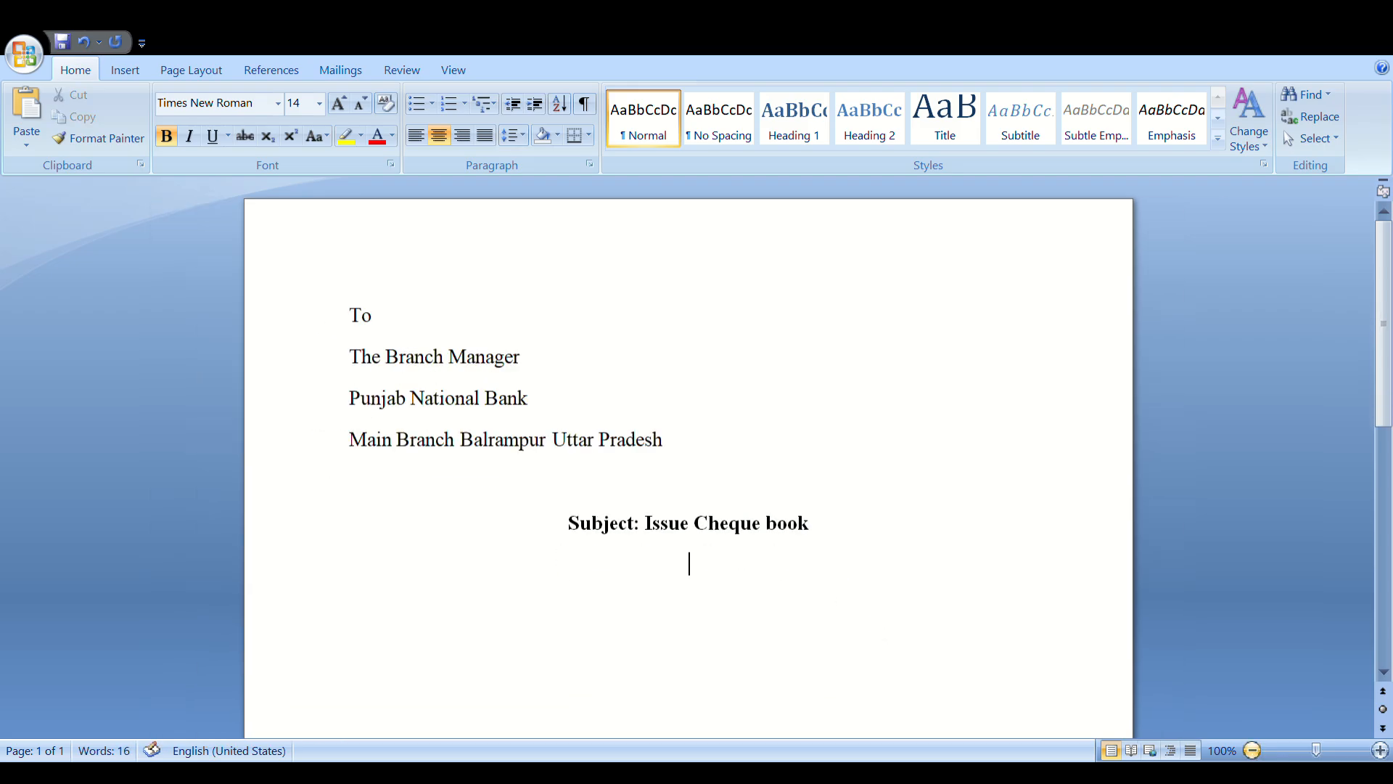
# Left-align the line and type 'Sir, I am', the writer's name, and 'Account holder of you branch'
pyautogui.click(414, 137)
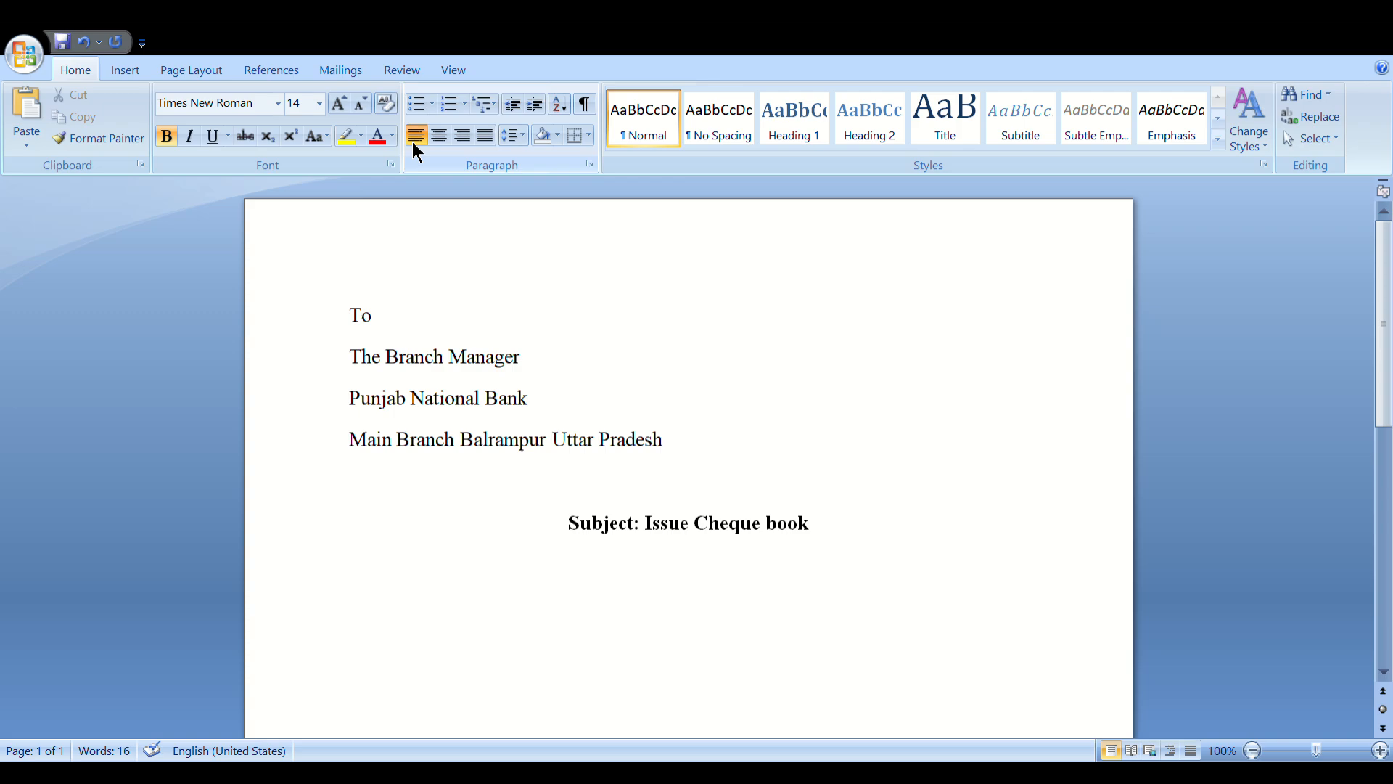
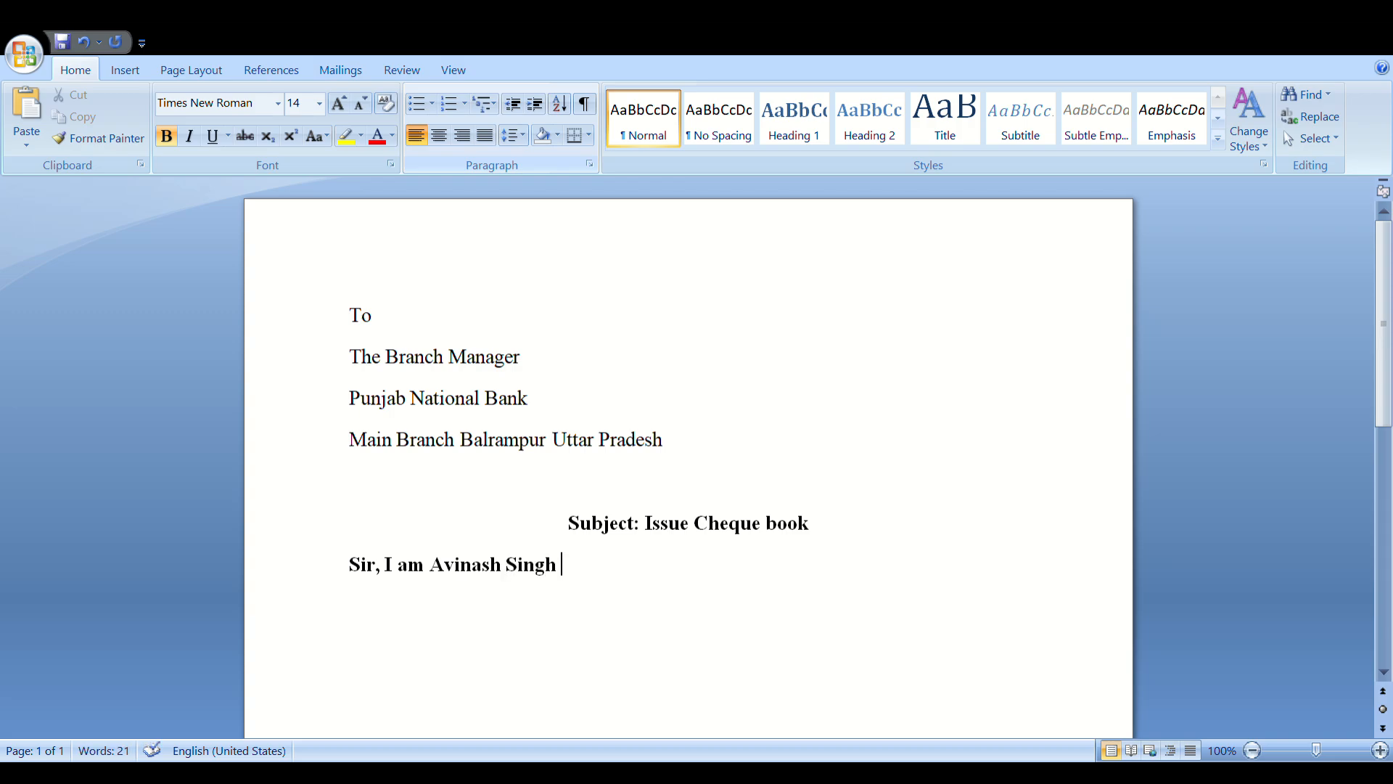
pyautogui.write(' Account holder')
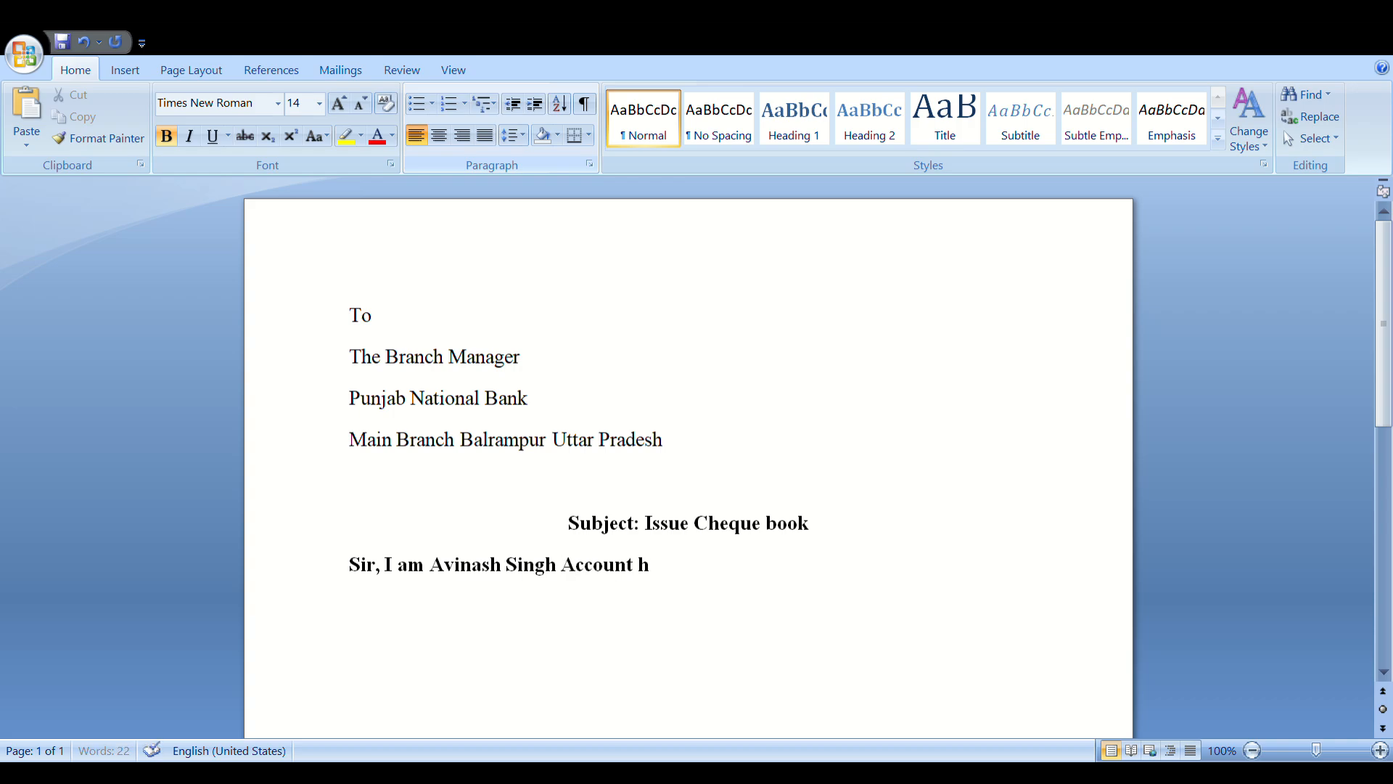
pyautogui.write(' of you b')
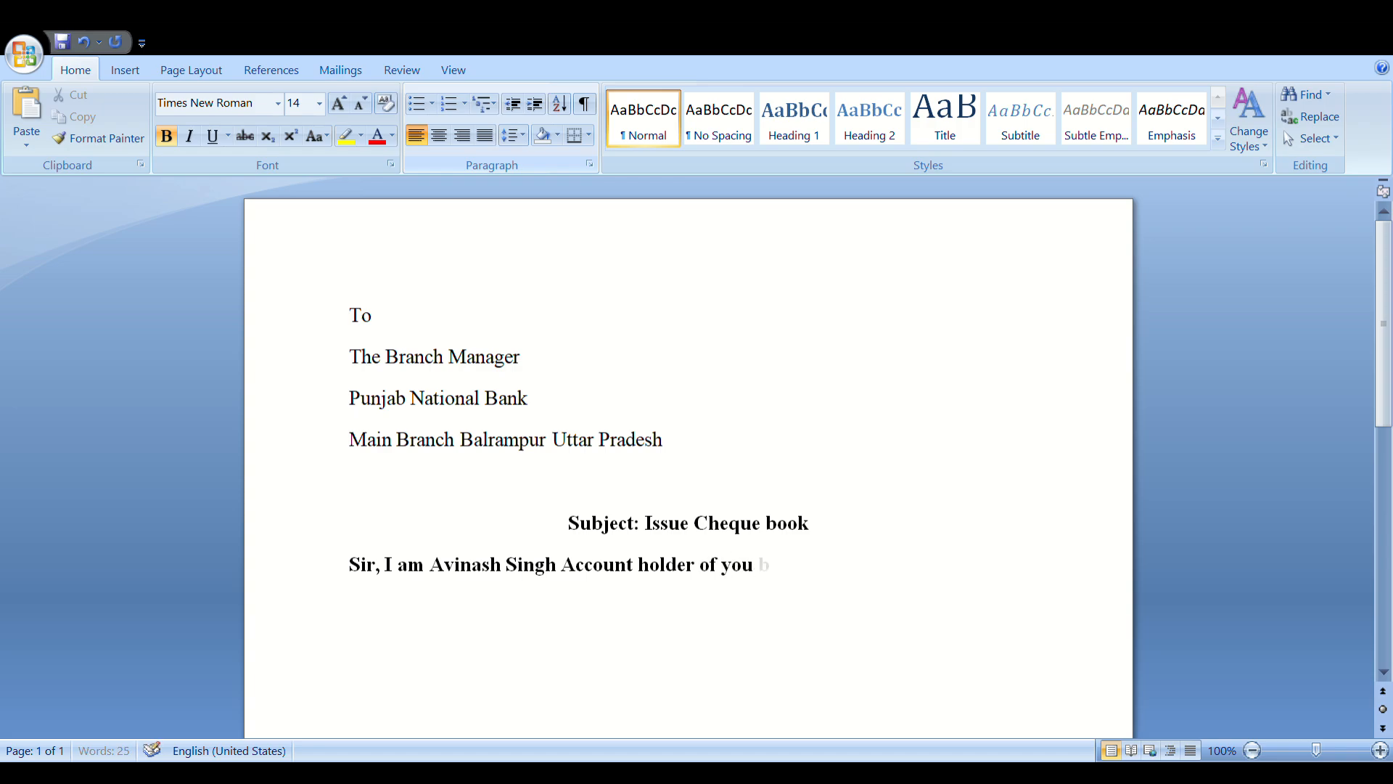
pyautogui.write('ranch')
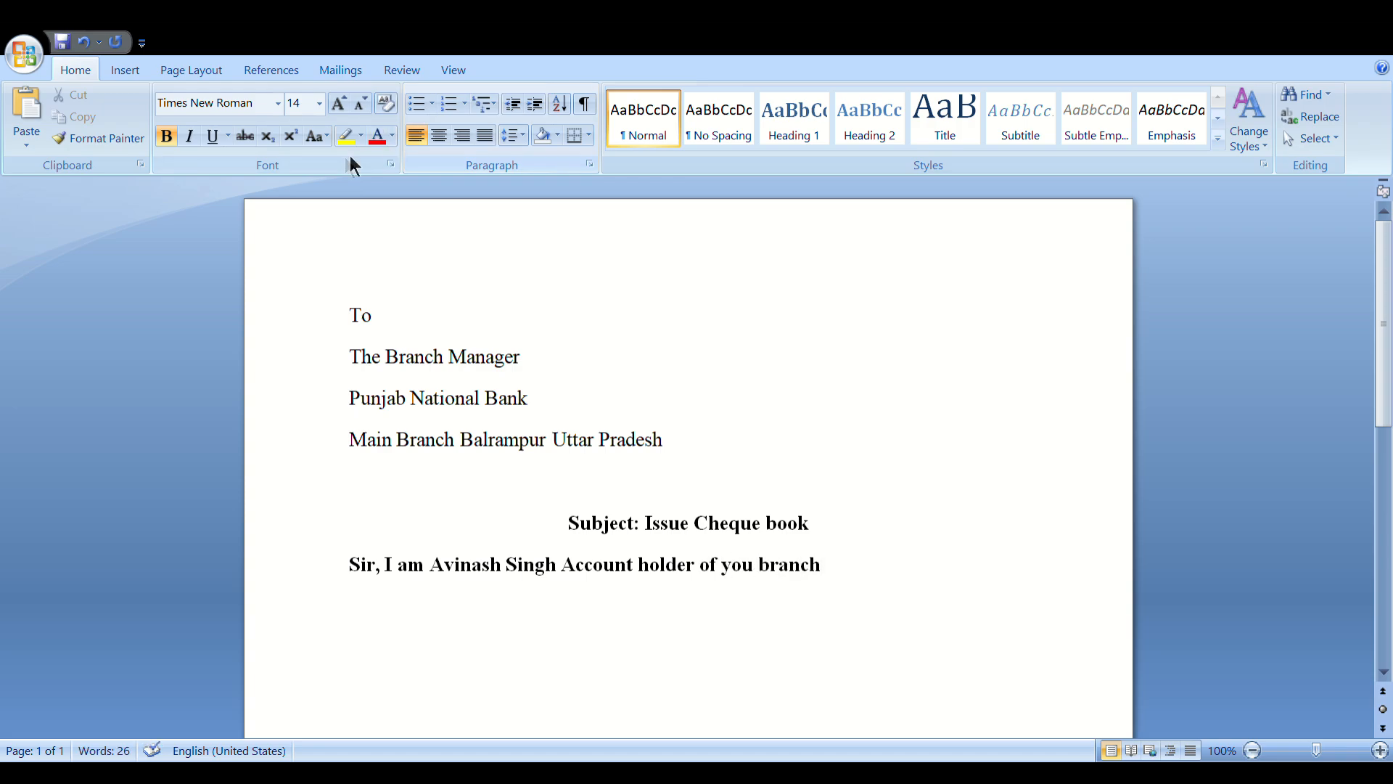
# Remove bold from the opening body line
pyautogui.moveTo(367, 581); pyautogui.dragTo(798, 589)
pyautogui.click(167, 136)
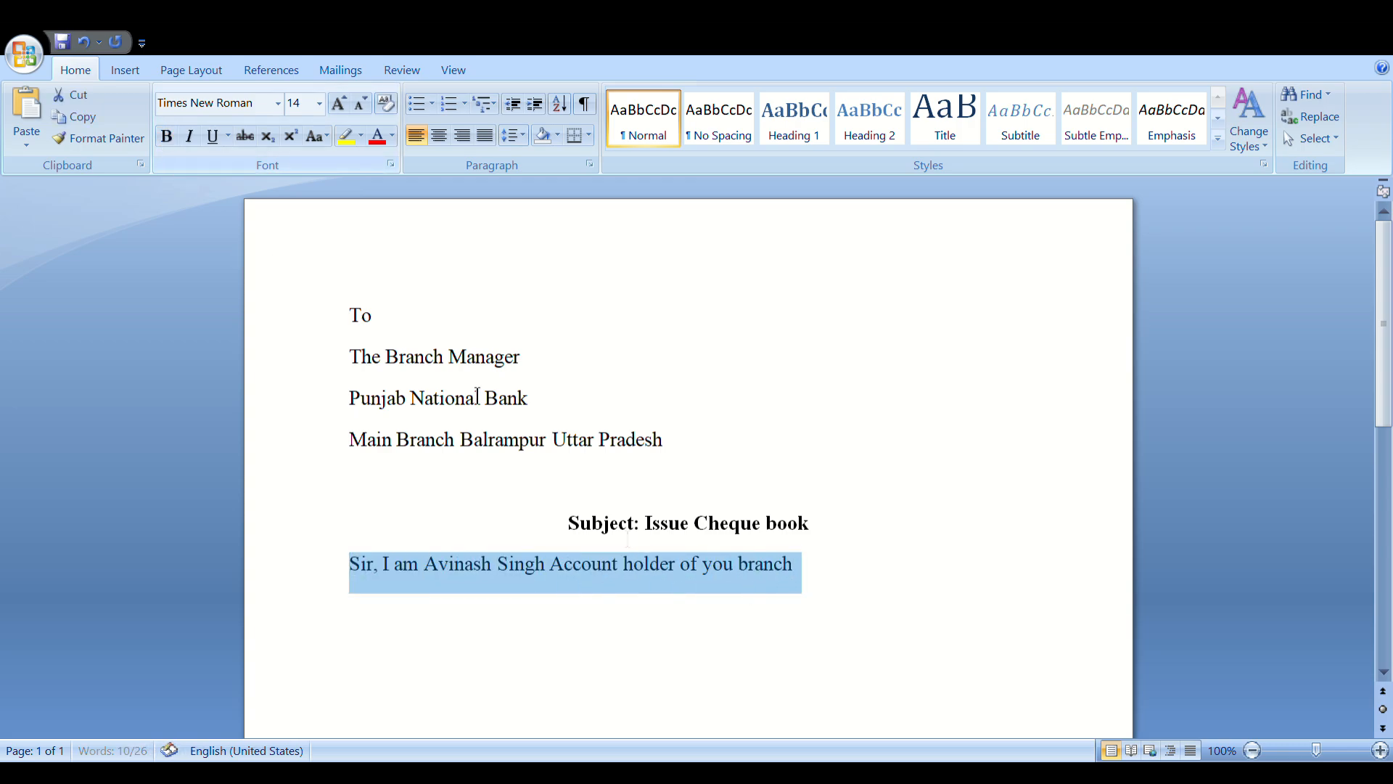
pyautogui.click(815, 578)
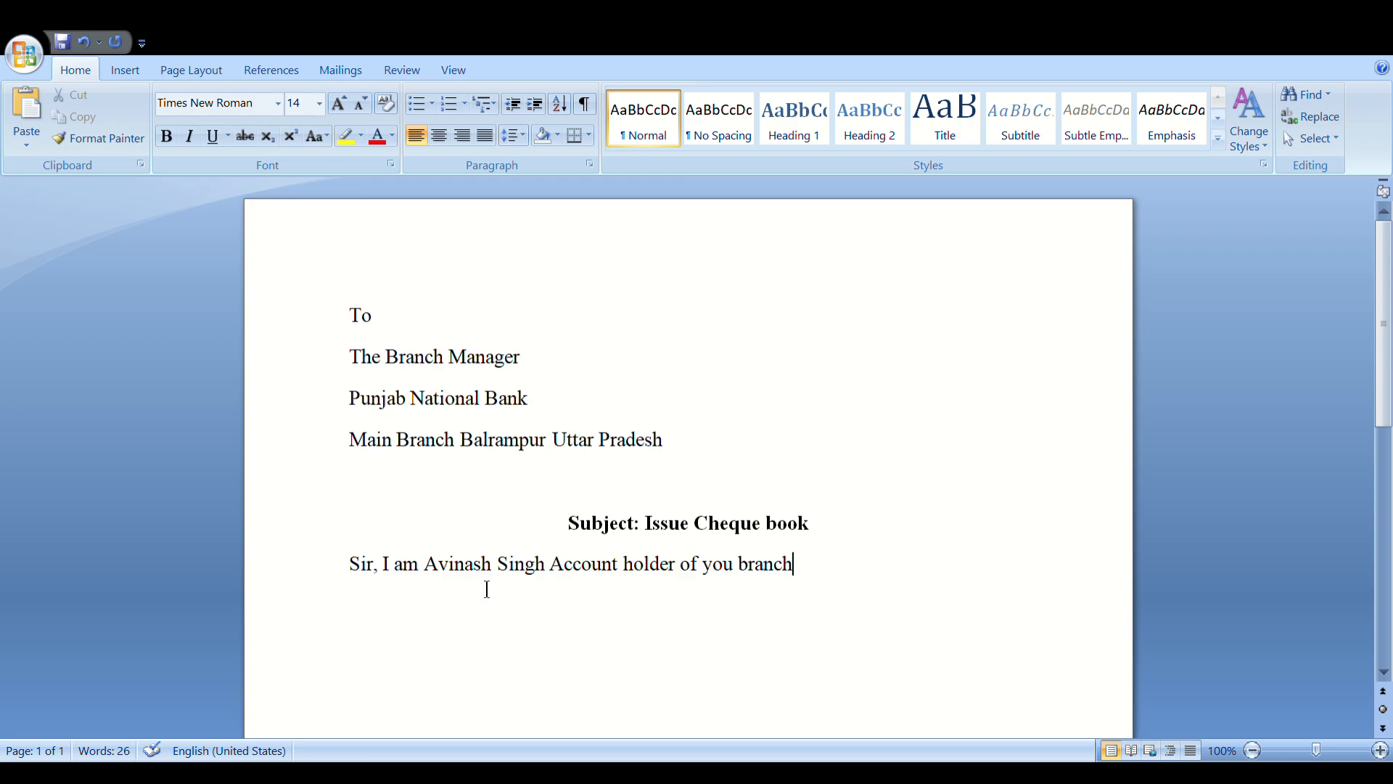
# Add the account number and a request to issue a cheque book for the saving account, then 'Date:'
pyautogui.write('my account nu')
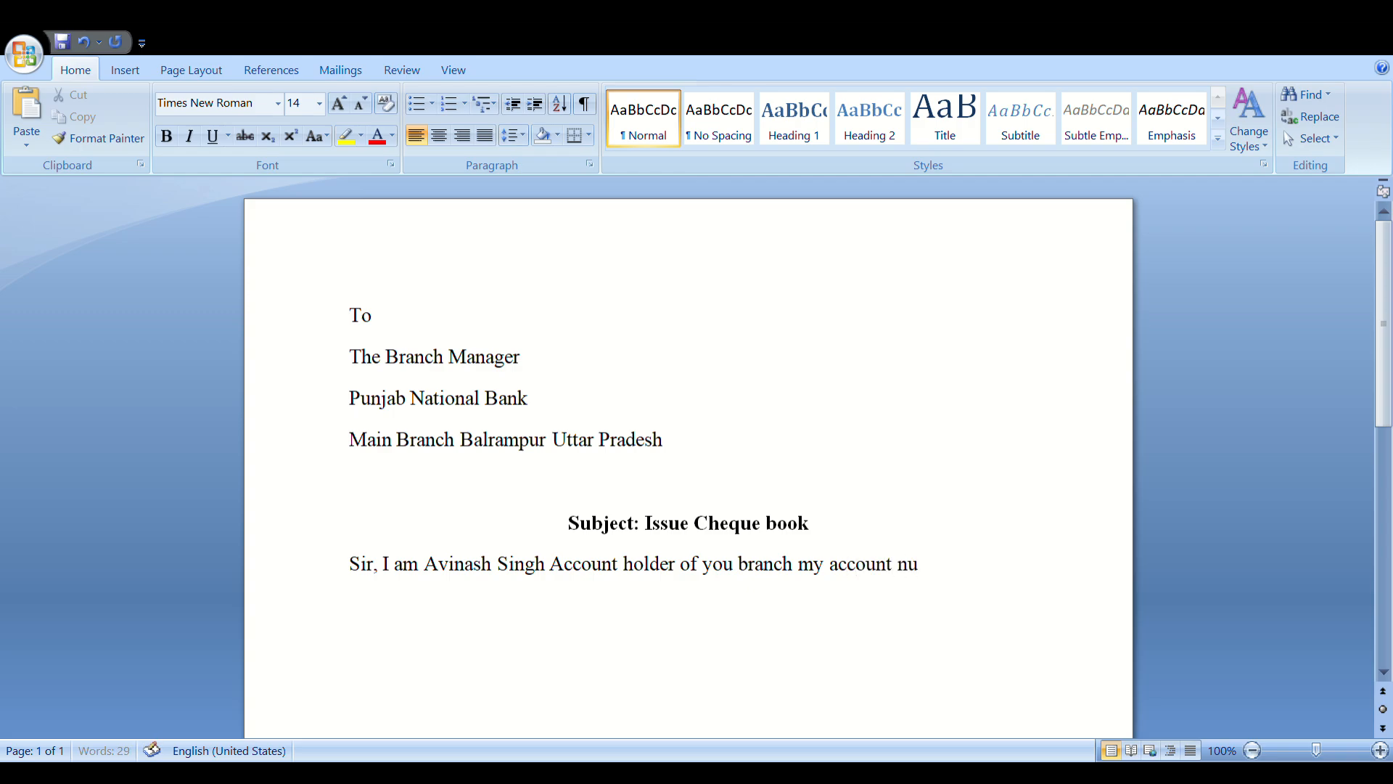
pyautogui.write('mber is 123')
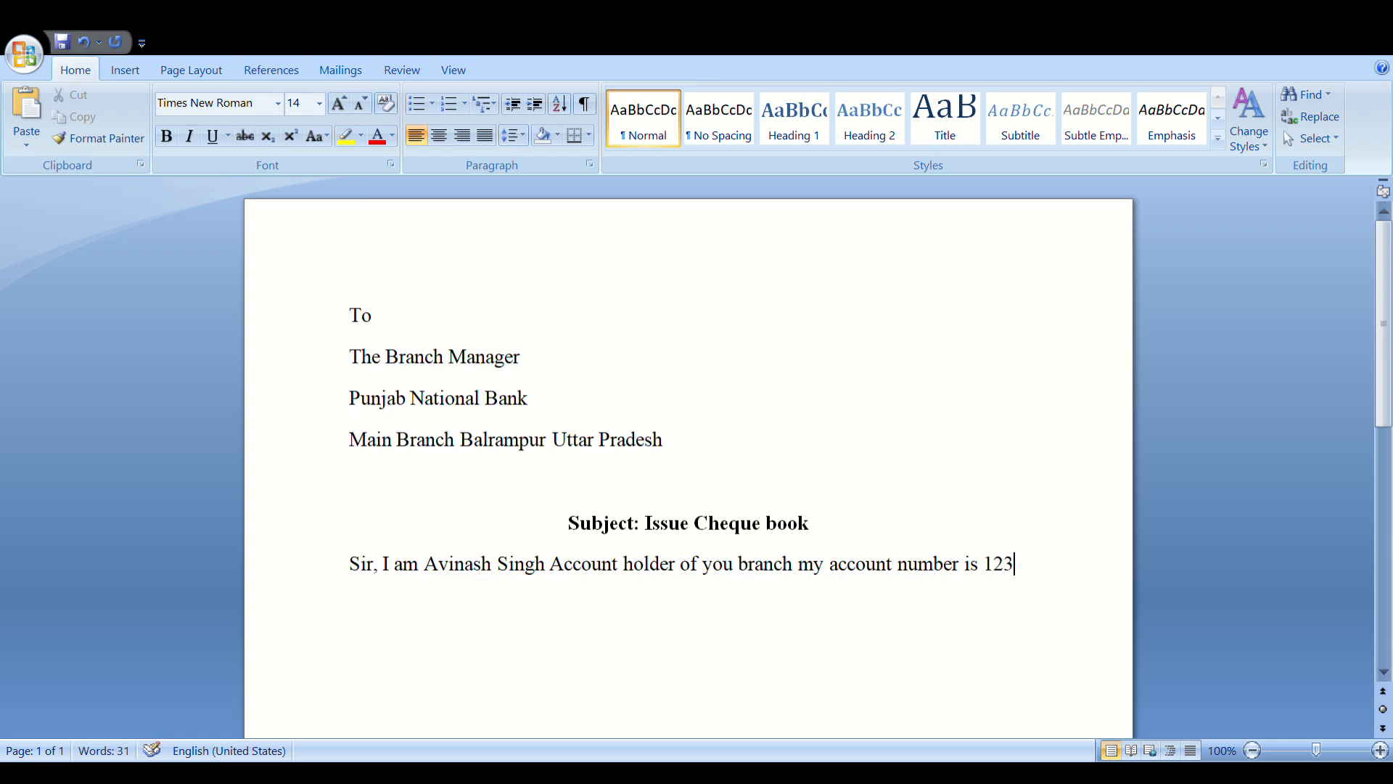
pyautogui.write('xxxxxx34')
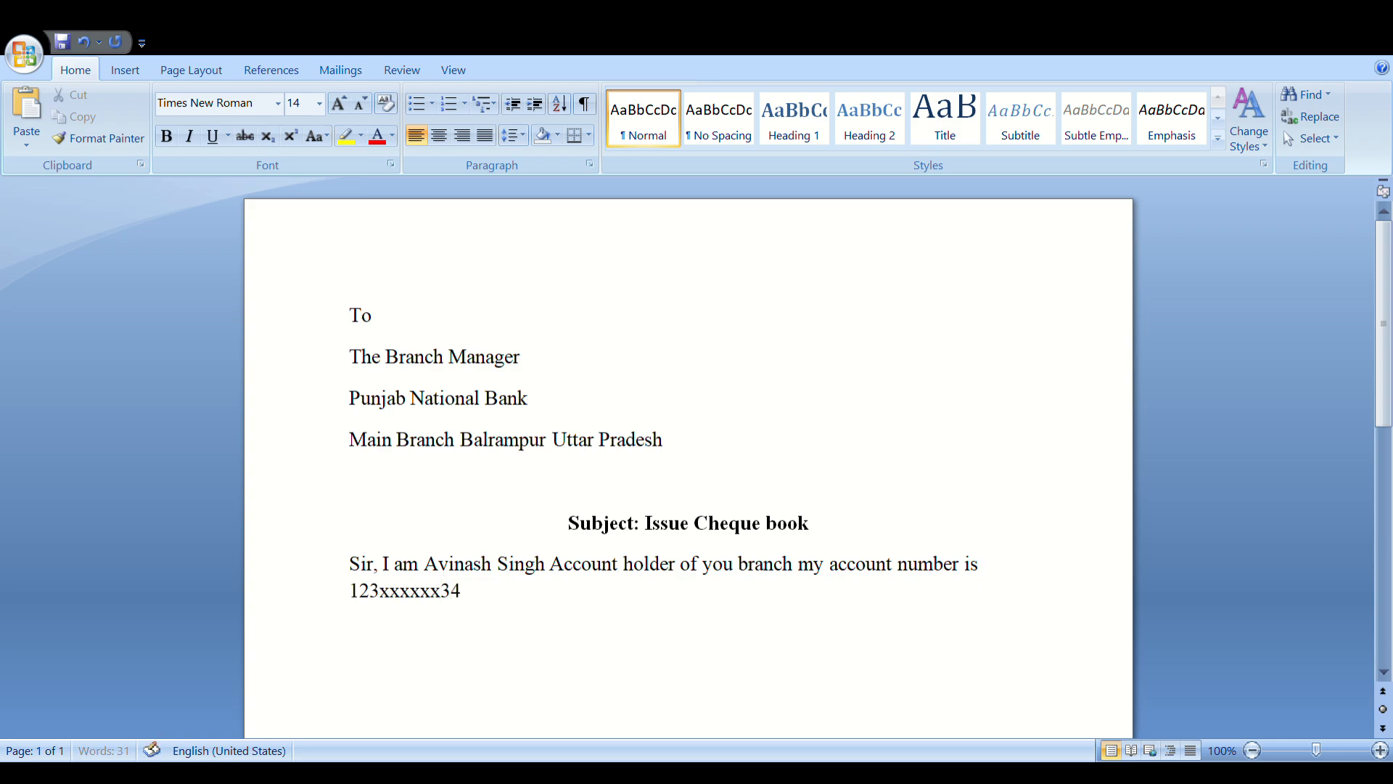
pyautogui.write('.')
pyautogui.write('Please issue')
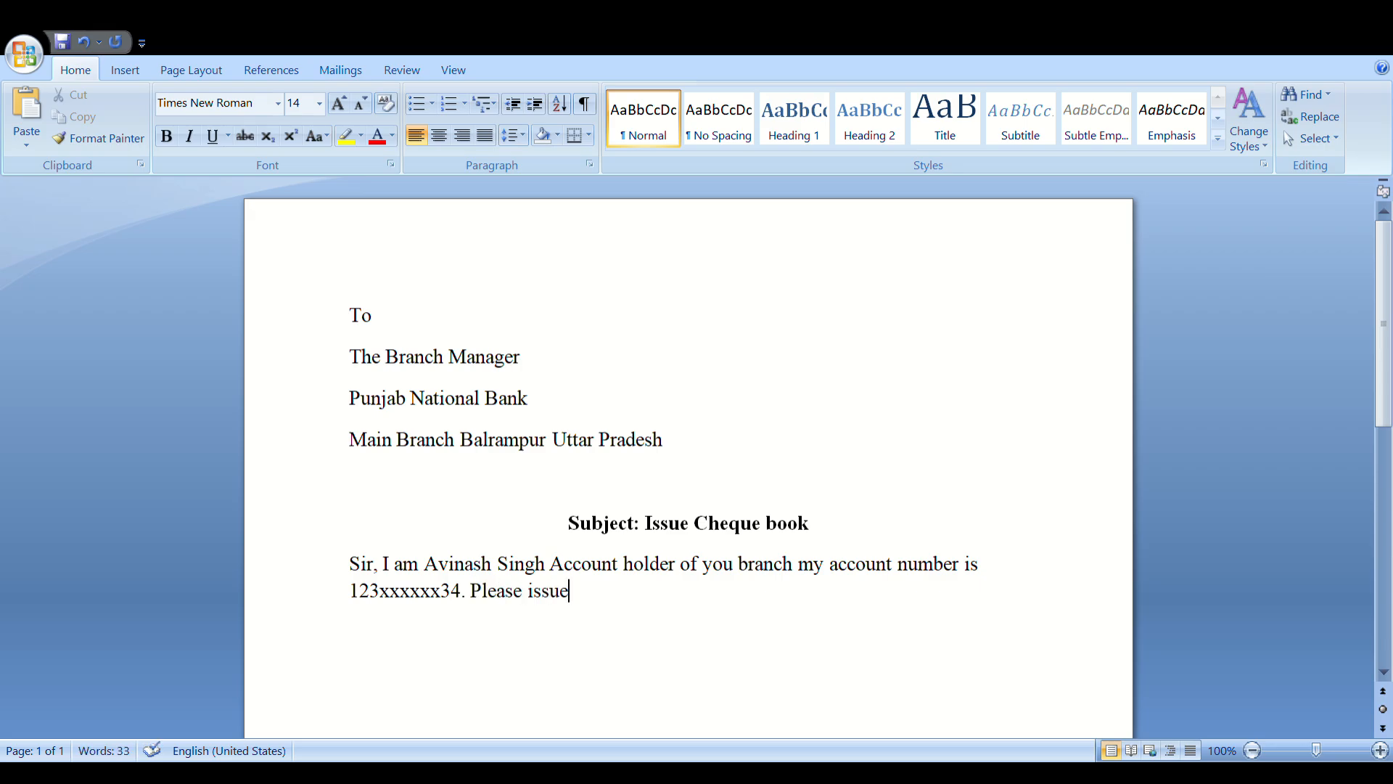
pyautogui.write(' cheque book ')
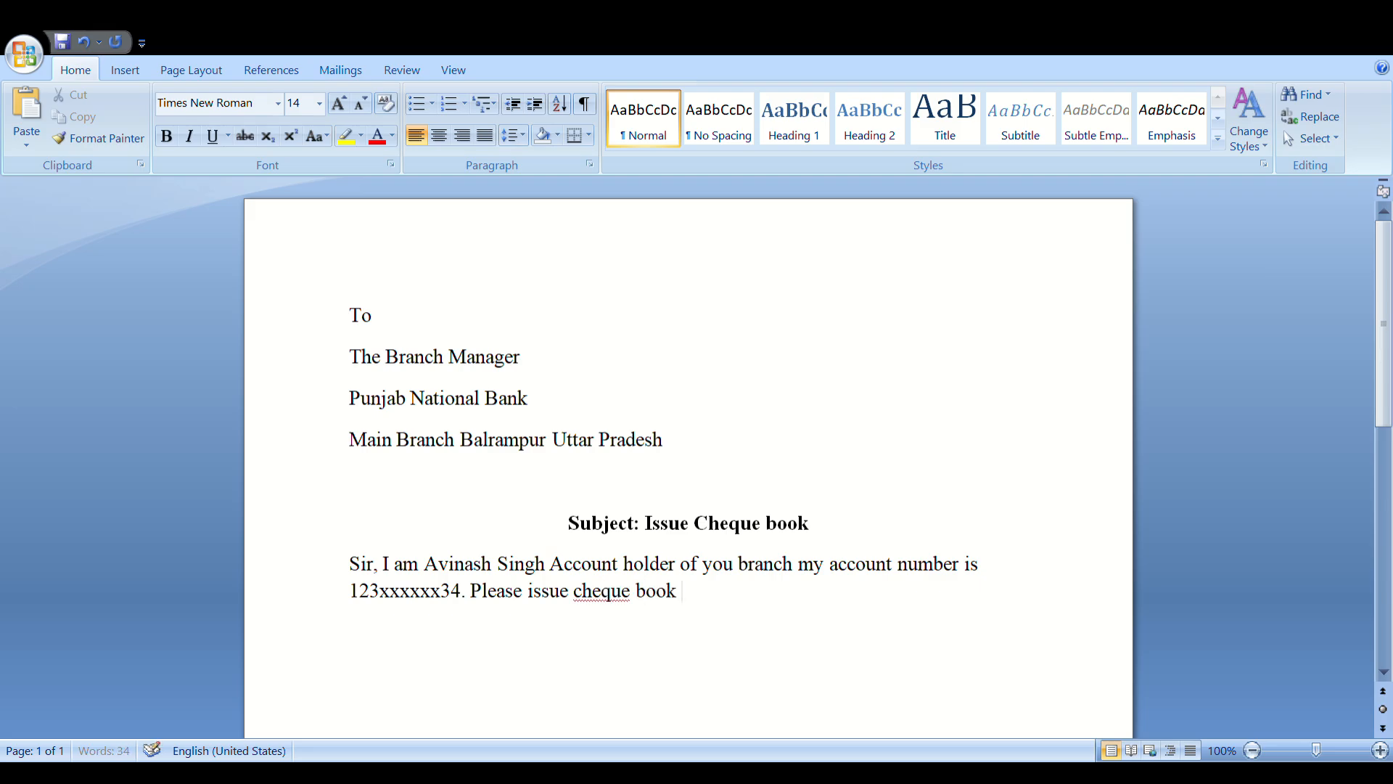
pyautogui.write('of above mention account')
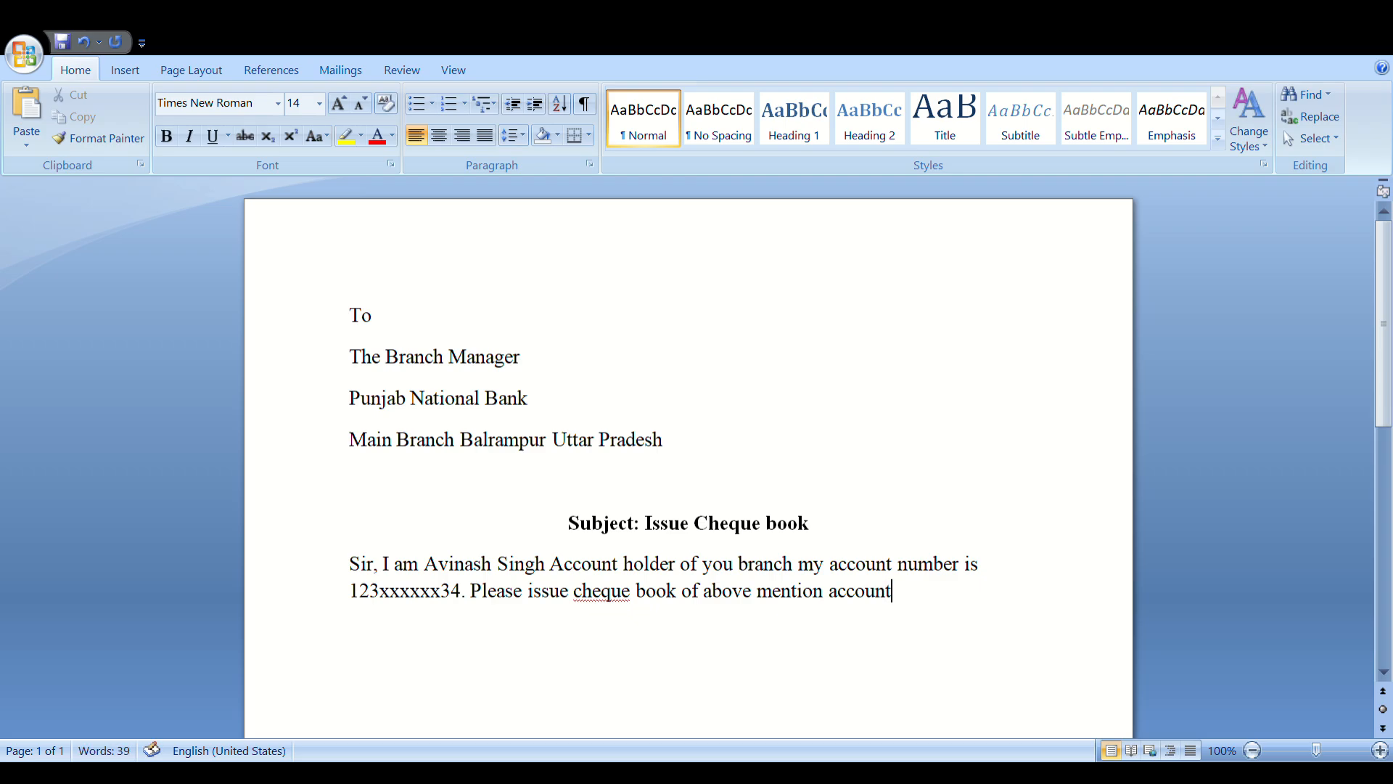
pyautogui.press('BackSpace')
pyautogui.press('BackSpace')
pyautogui.press('BackSpace')
pyautogui.press('BackSpace')
pyautogui.press('BackSpace')
pyautogui.press('BackSpace')
pyautogui.press('BackSpace')
pyautogui.write('saving accoun')
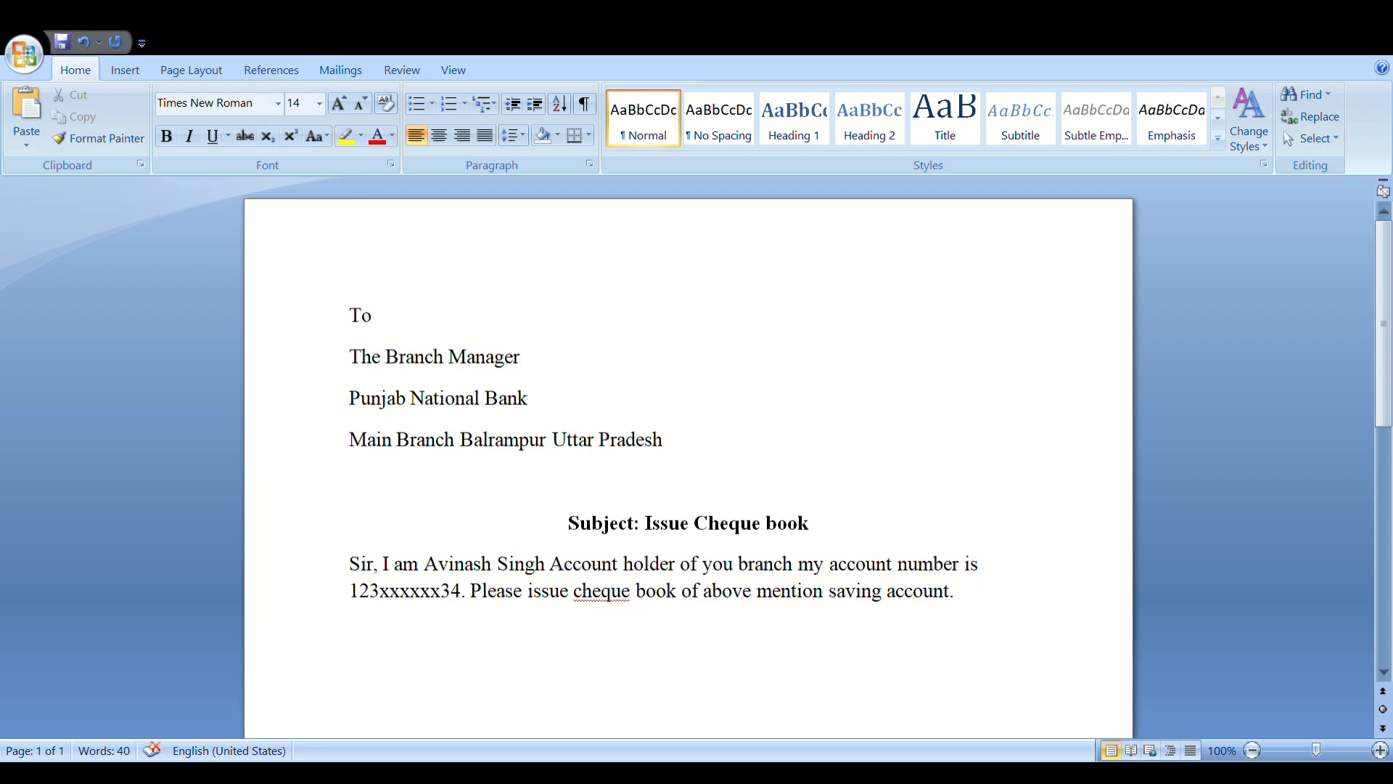
pyautogui.press('Return')
pyautogui.press('Return')
pyautogui.write('Date:')
# Type 18-Dec-2023 under Date: and a 'Sincerely' sign-off at right, fixing its spelling
pyautogui.click(1384, 673)
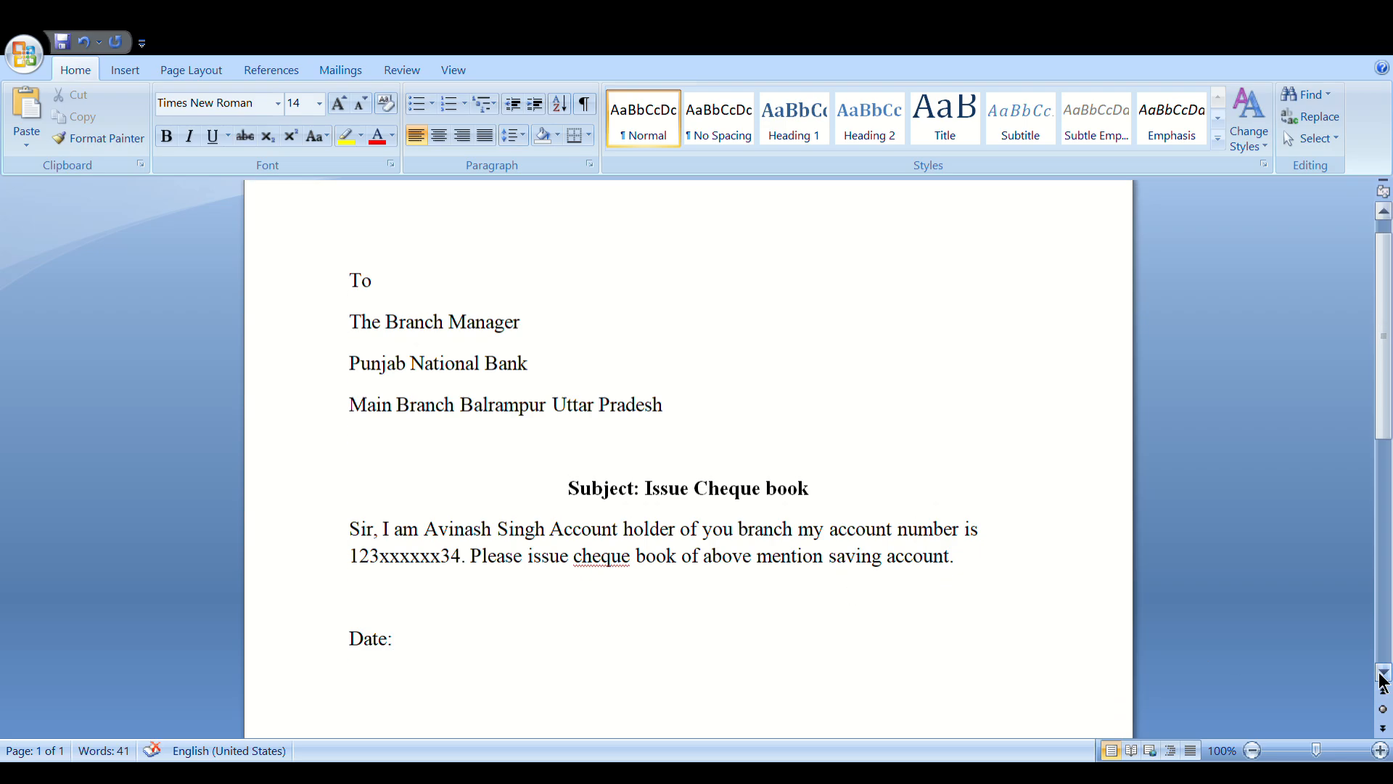
pyautogui.write('18-Dec')
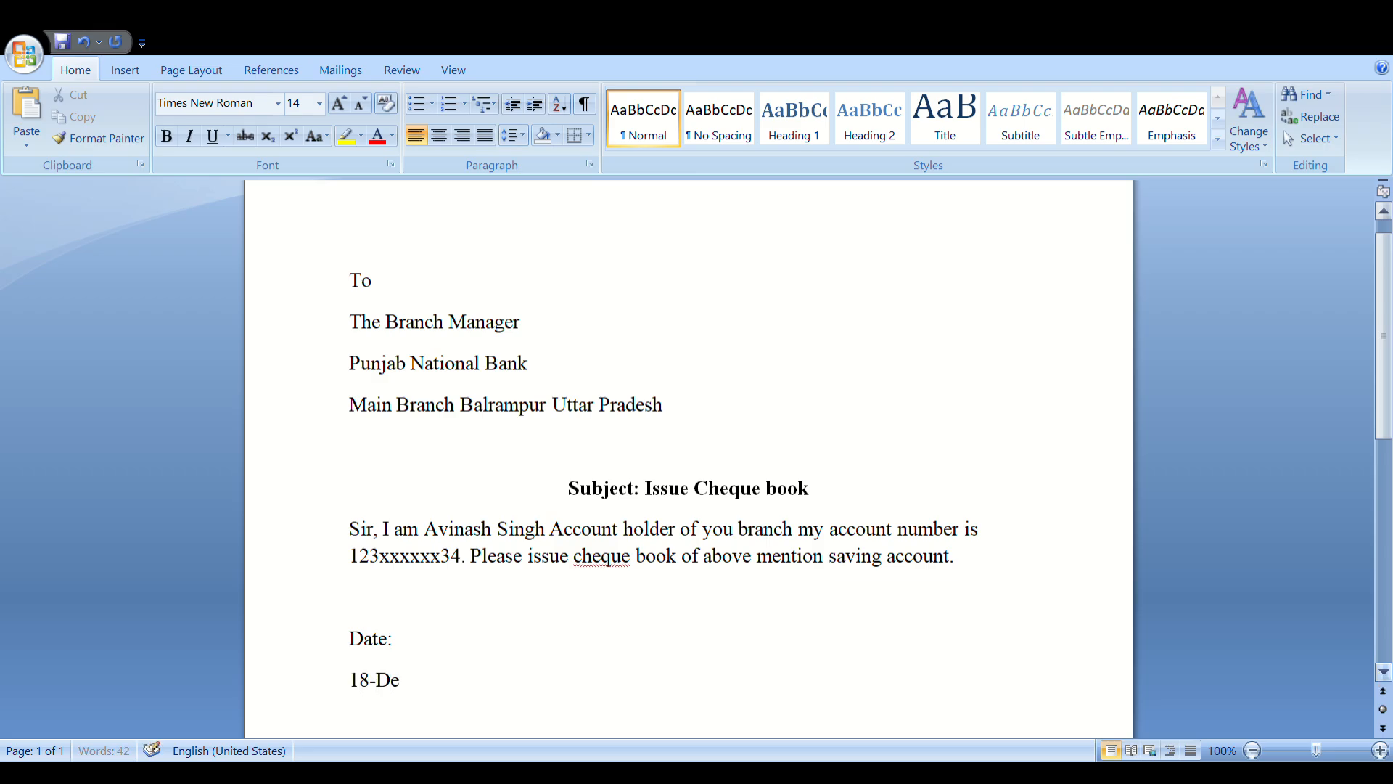
pyautogui.write('023')
pyautogui.click(454, 656)
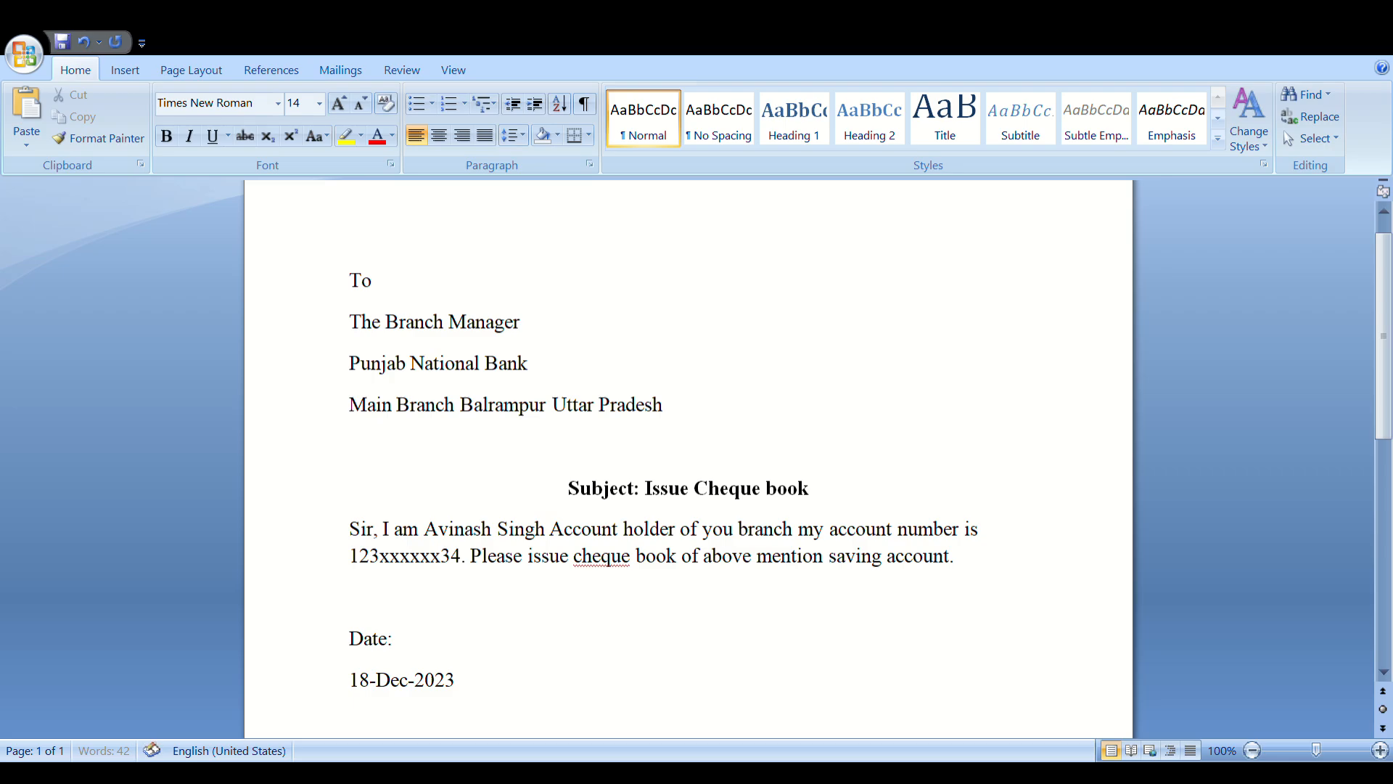
pyautogui.write('Sincerly')
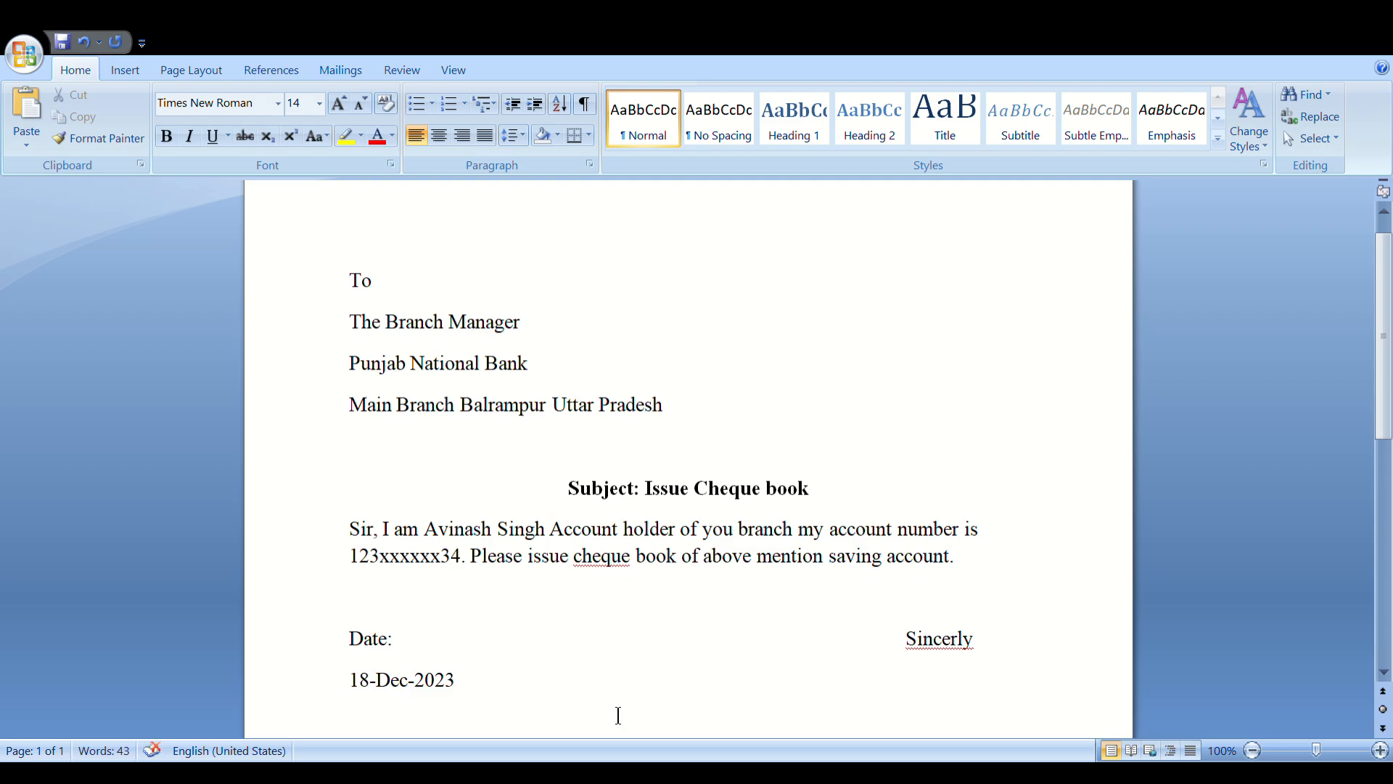
pyautogui.click(935, 640)
pyautogui.click(1029, 395)
# Type the sender's full name beneath Sincerely on one line and add an empty line below
pyautogui.click(943, 689)
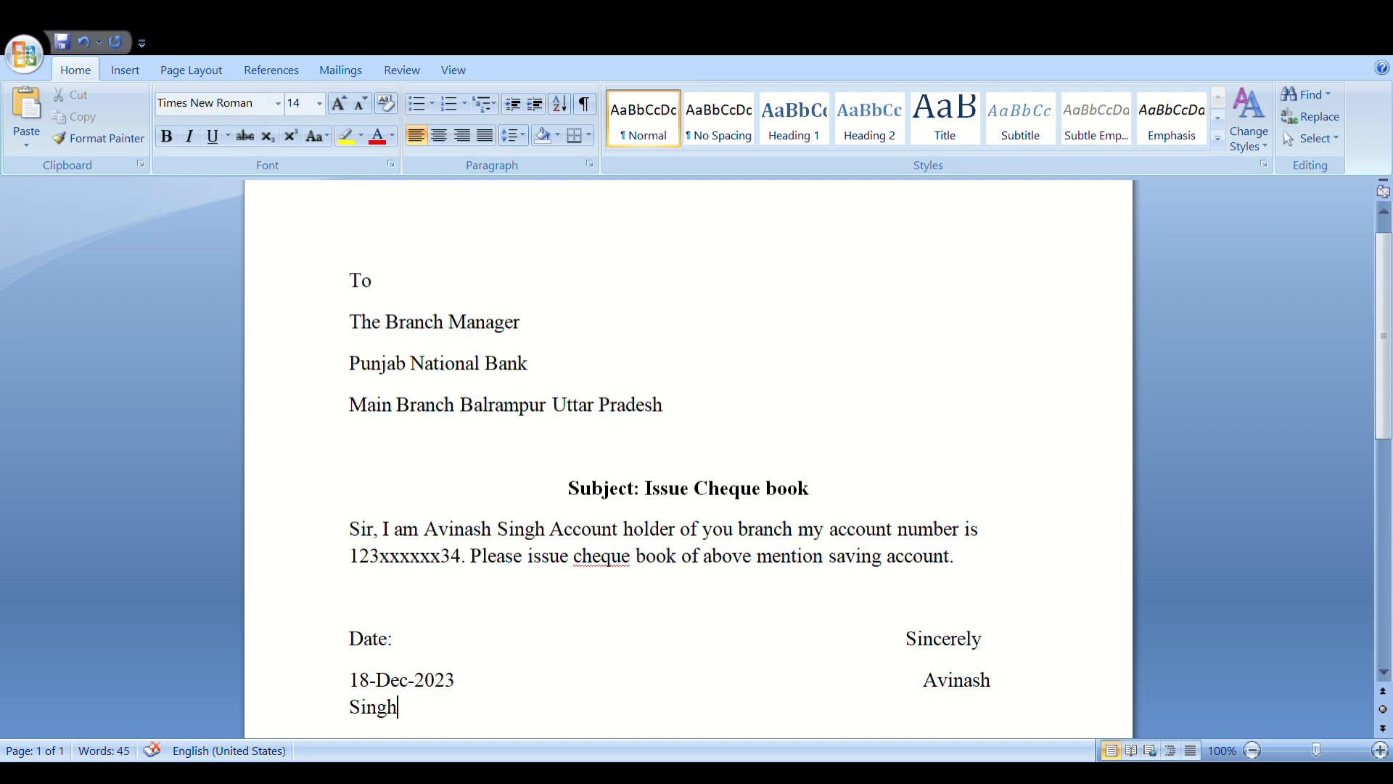
pyautogui.click(924, 682)
pyautogui.press('BackSpace')
pyautogui.press('BackSpace')
pyautogui.press('BackSpace')
pyautogui.press('BackSpace')
pyautogui.press('BackSpace')
pyautogui.press('BackSpace')
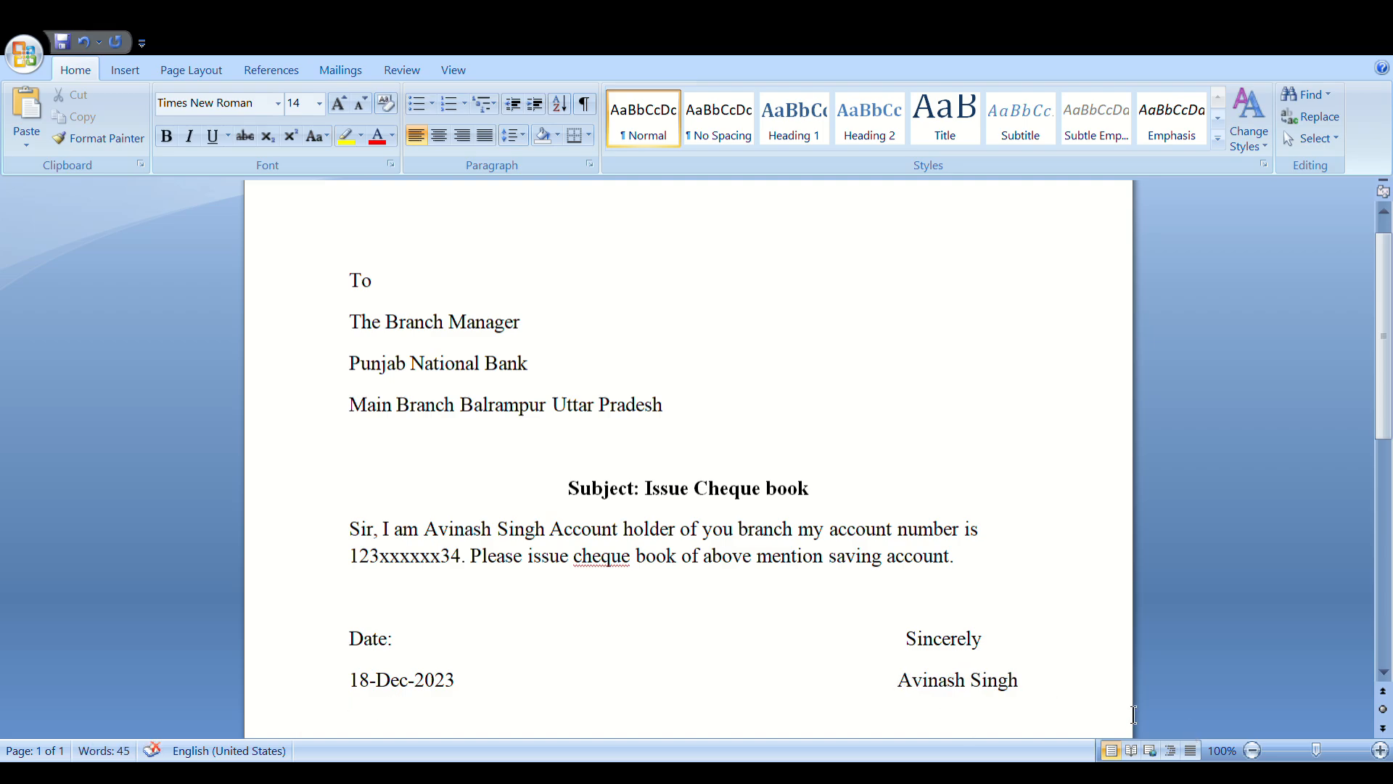
pyautogui.click(1038, 697)
pyautogui.press('Return')
pyautogui.press('Up')
pyautogui.press('Up')
pyautogui.press('Up')
pyautogui.click(984, 733)
# Underline the subject line, then review the letter in Print Preview and close it
pyautogui.moveTo(570, 500); pyautogui.dragTo(801, 494)
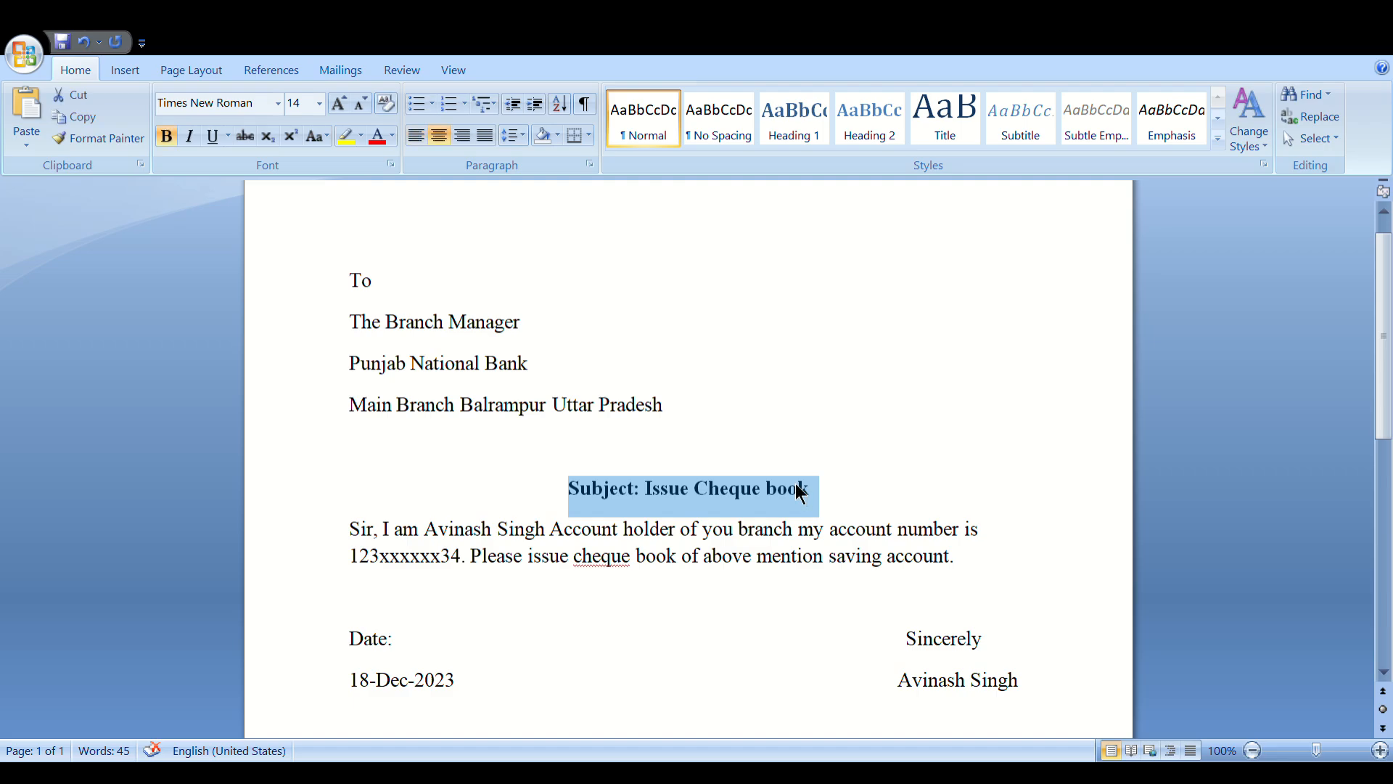
pyautogui.click(209, 143)
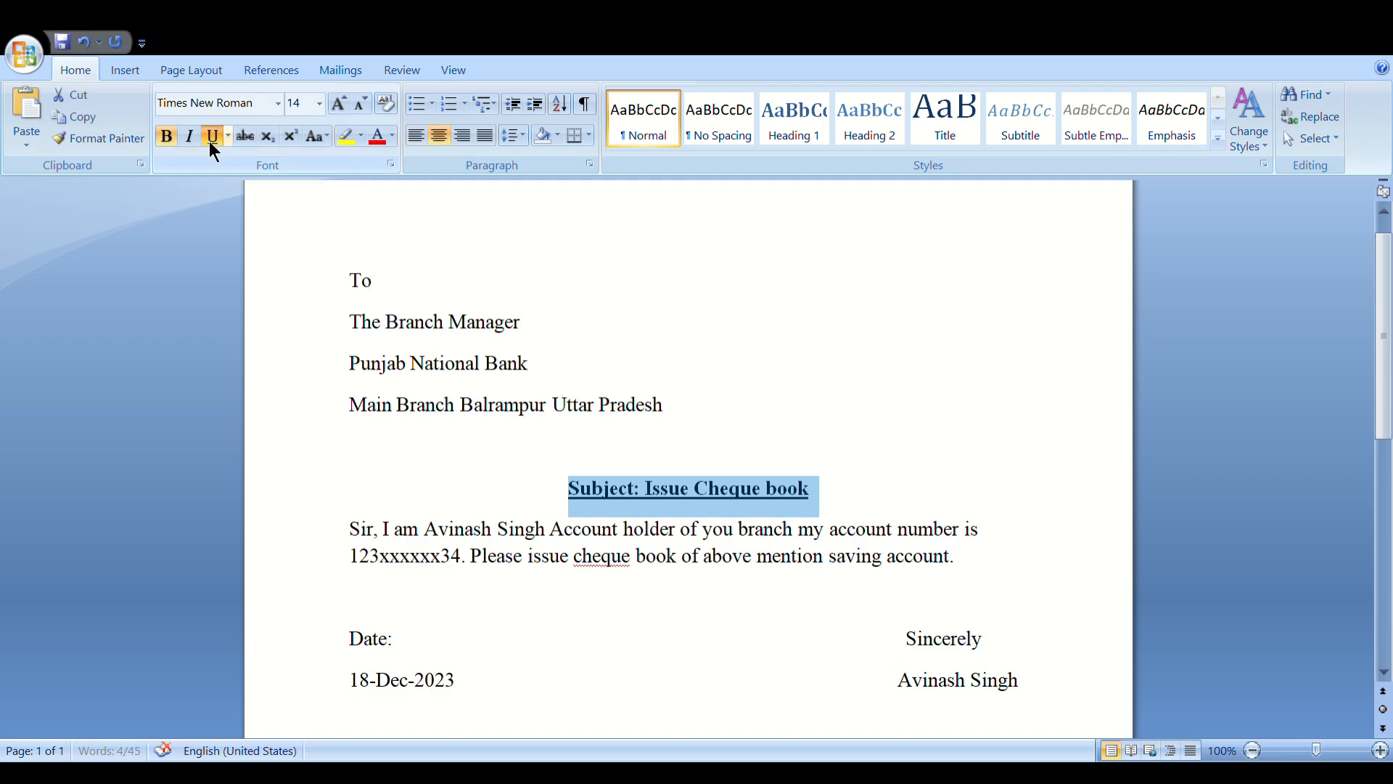
pyautogui.click(678, 645)
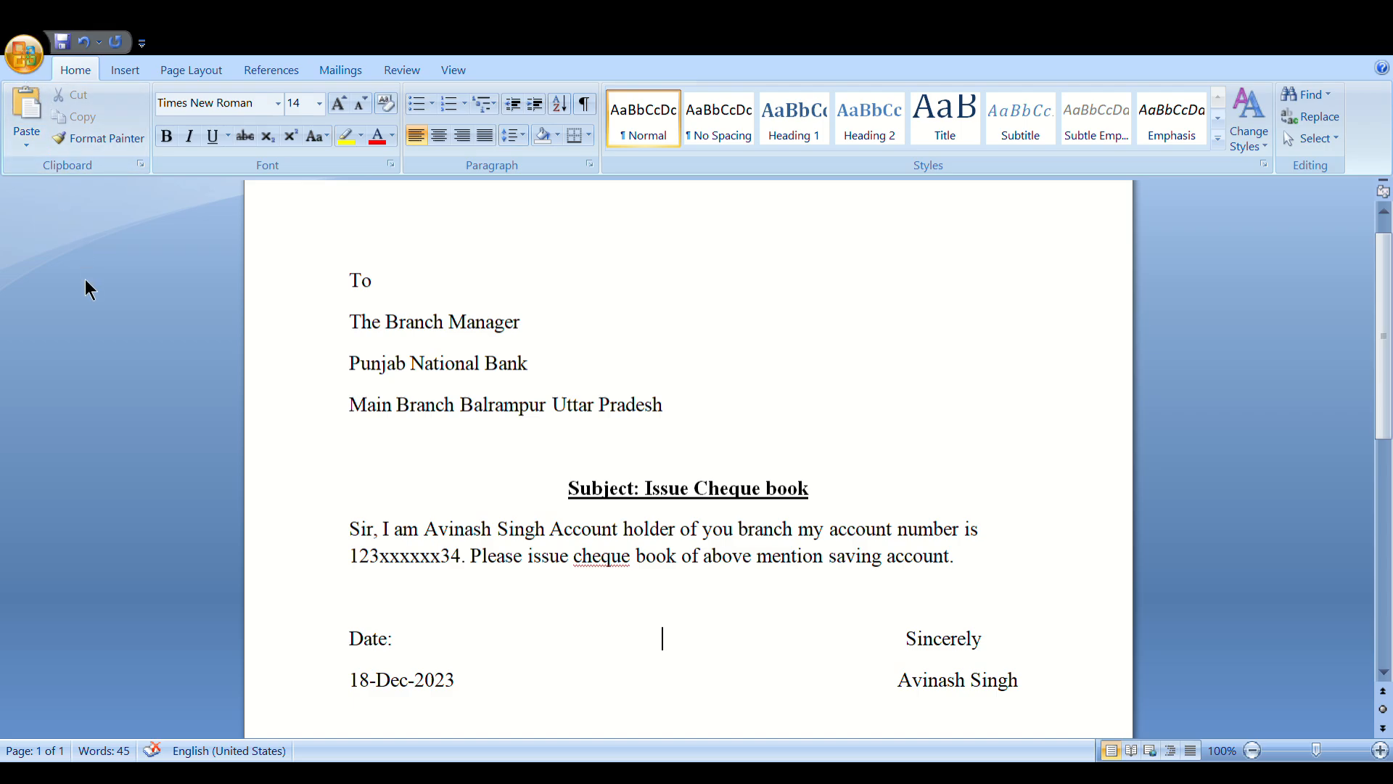
pyautogui.hotkey('ctrl', 'F2')
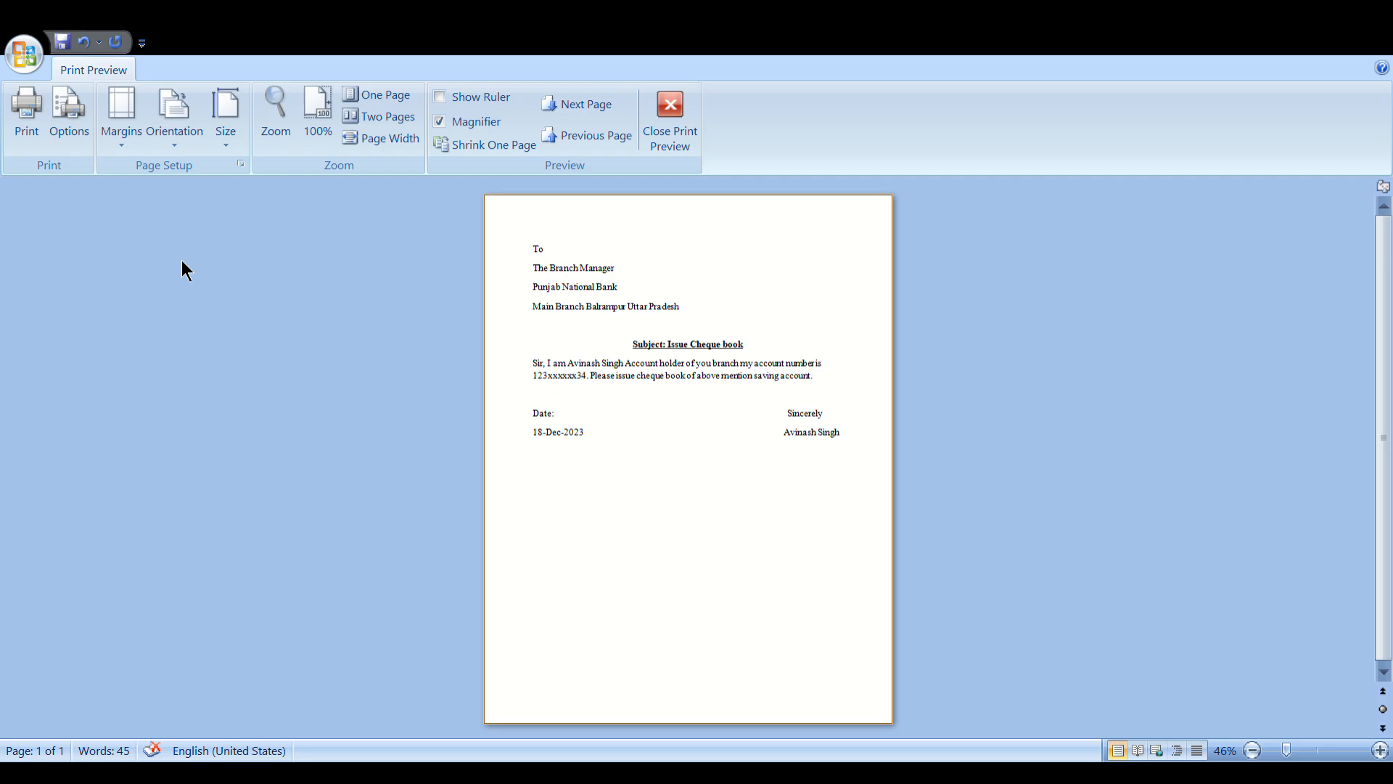
pyautogui.click(655, 134)
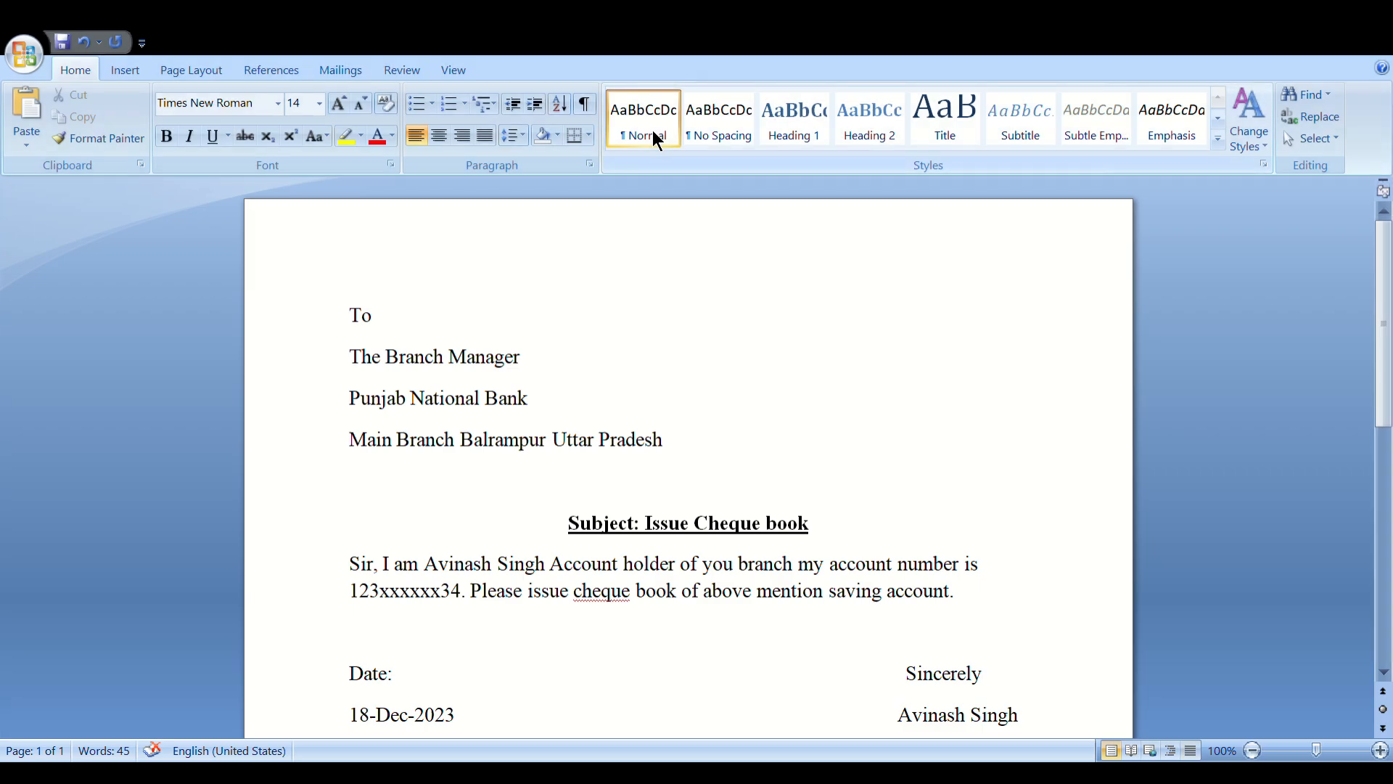
# Add a blank line and scroll down until the empty top of page 2 shows
pyautogui.click(1386, 673)
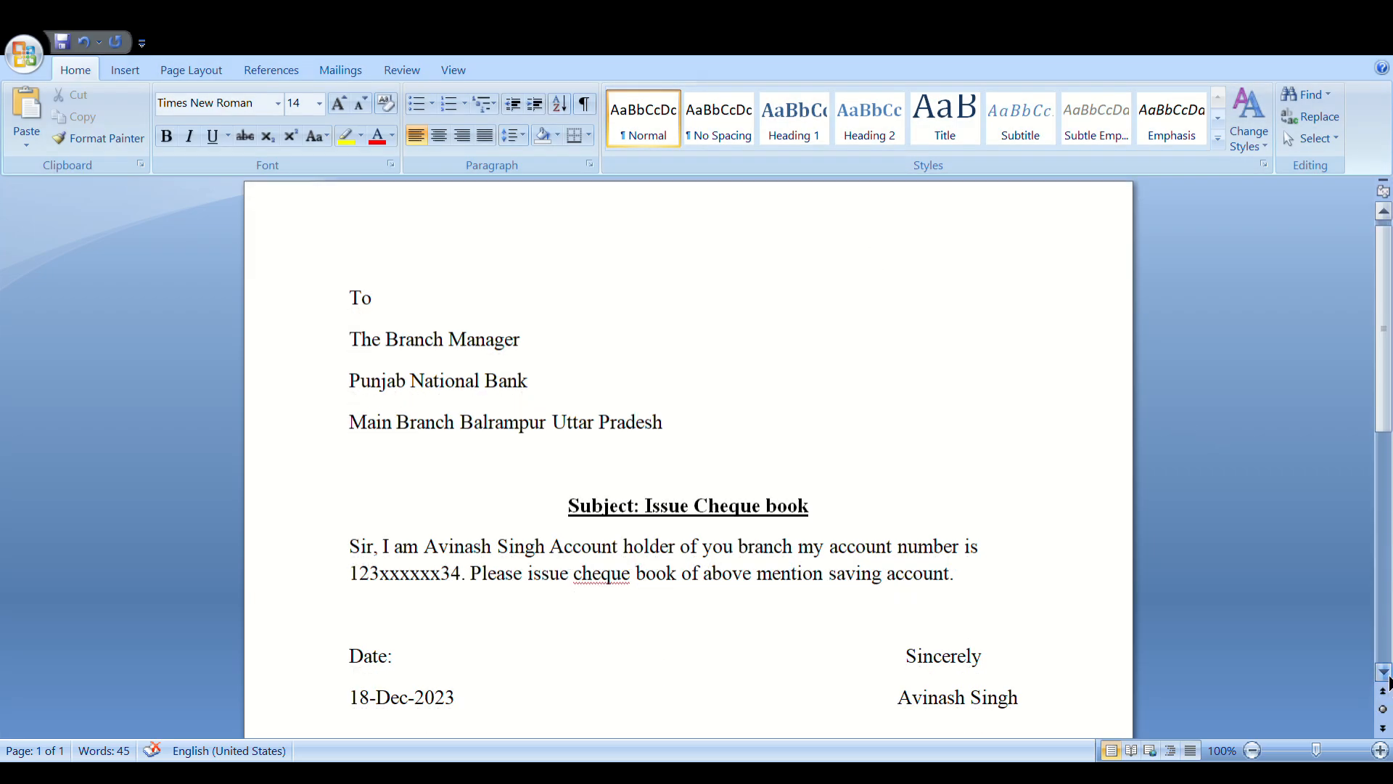
pyautogui.click(1387, 675)
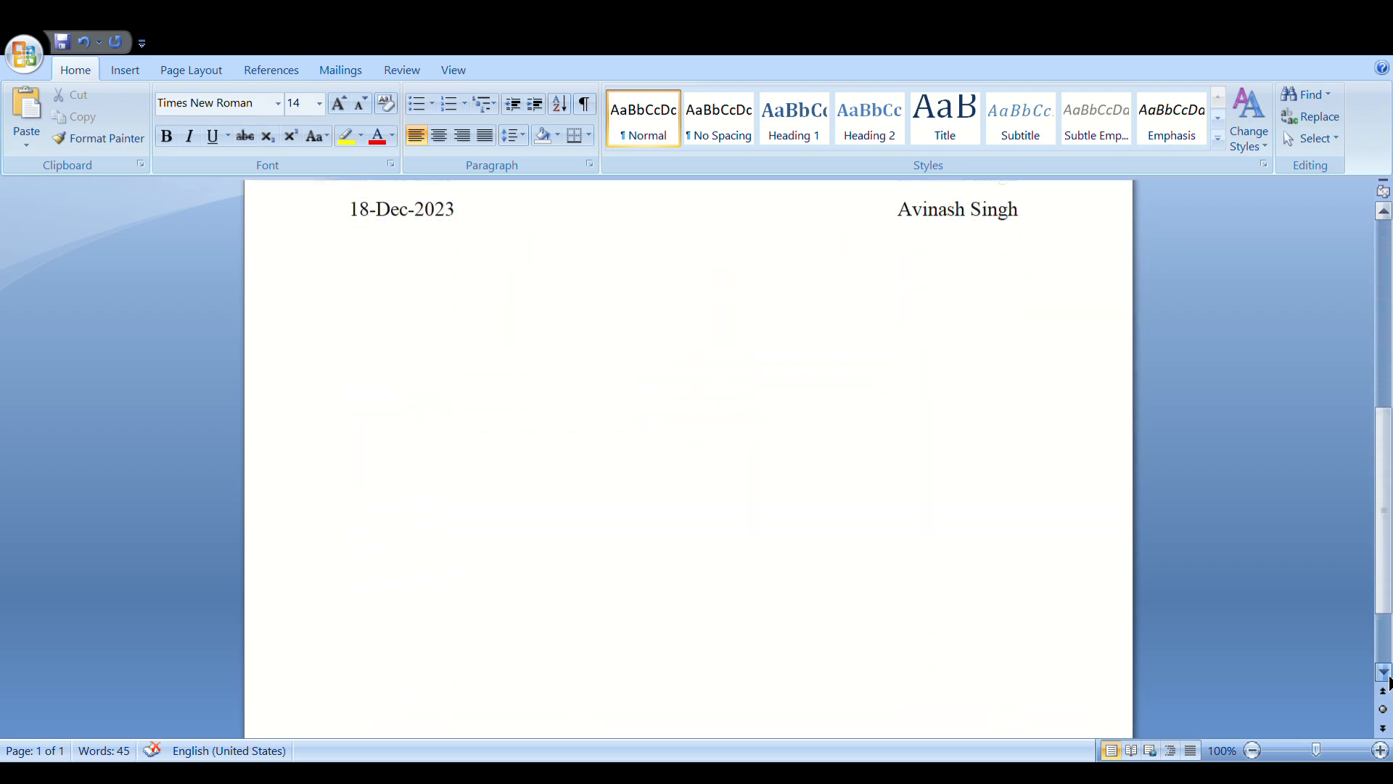
pyautogui.scroll(2, 763, 582)
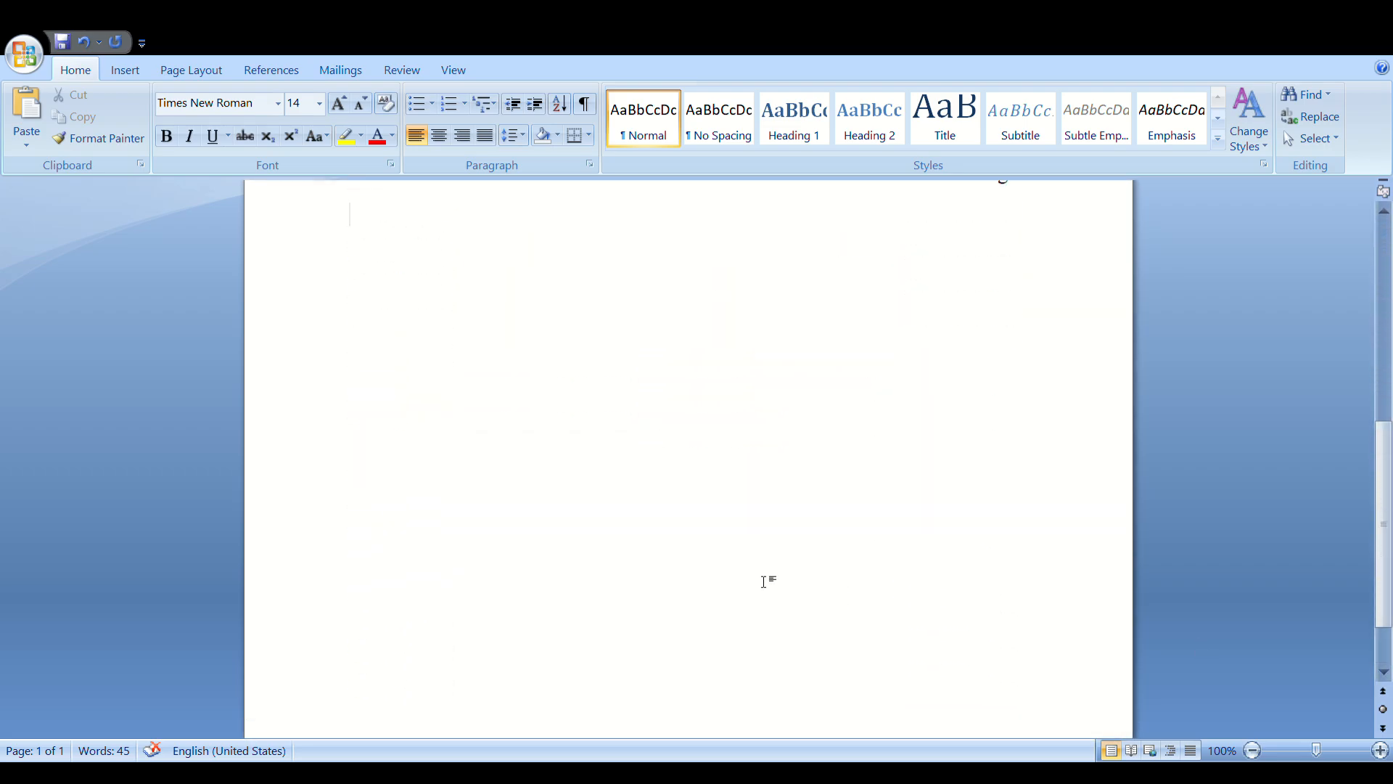
pyautogui.press('Return')
pyautogui.press('Return')
pyautogui.press('Return')
pyautogui.press('Return')
pyautogui.press('Return')
pyautogui.press('Return')
pyautogui.press('Return')
pyautogui.press('Return')
pyautogui.press('Return')
pyautogui.press('Return')
pyautogui.press('Return')
pyautogui.press('Return')
pyautogui.press('Return')
pyautogui.press('Return')
pyautogui.press('Return')
pyautogui.press('Return')
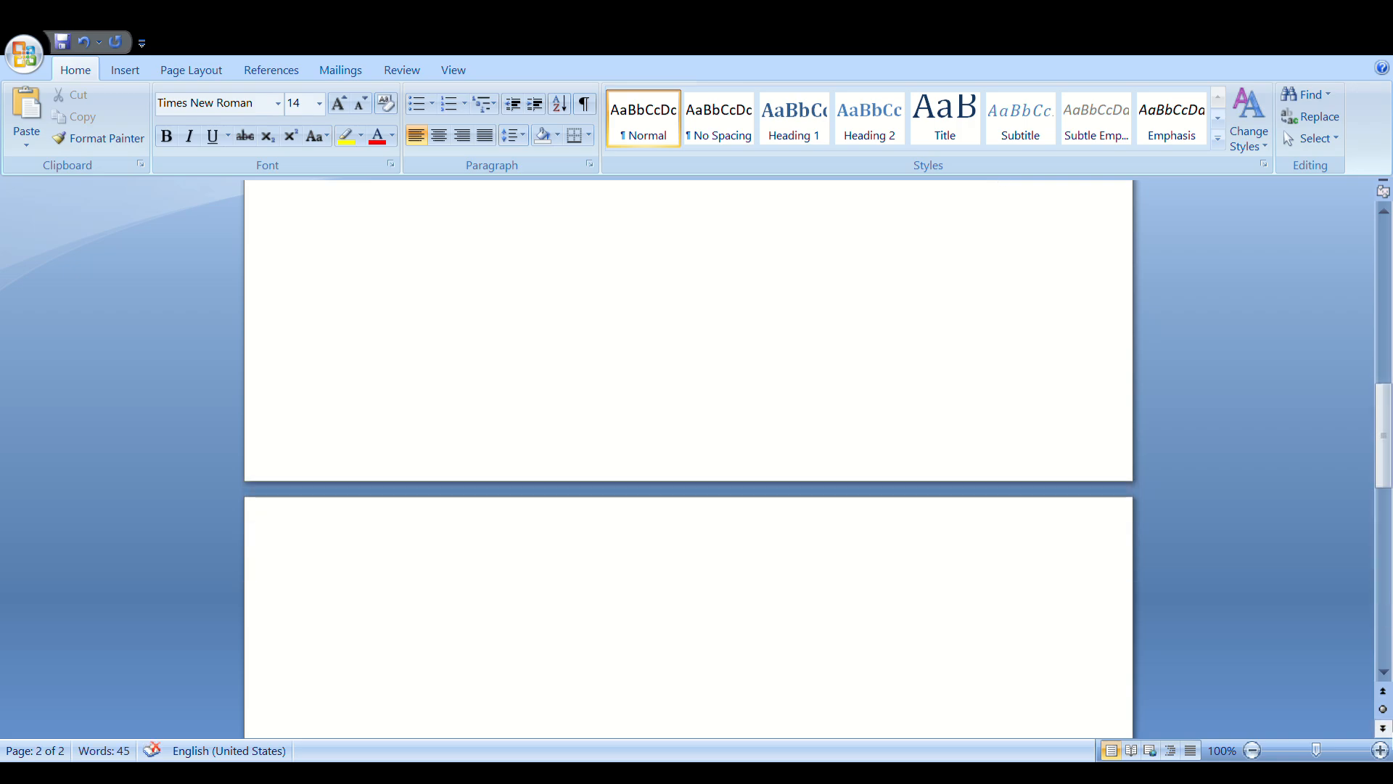
pyautogui.click(1383, 674)
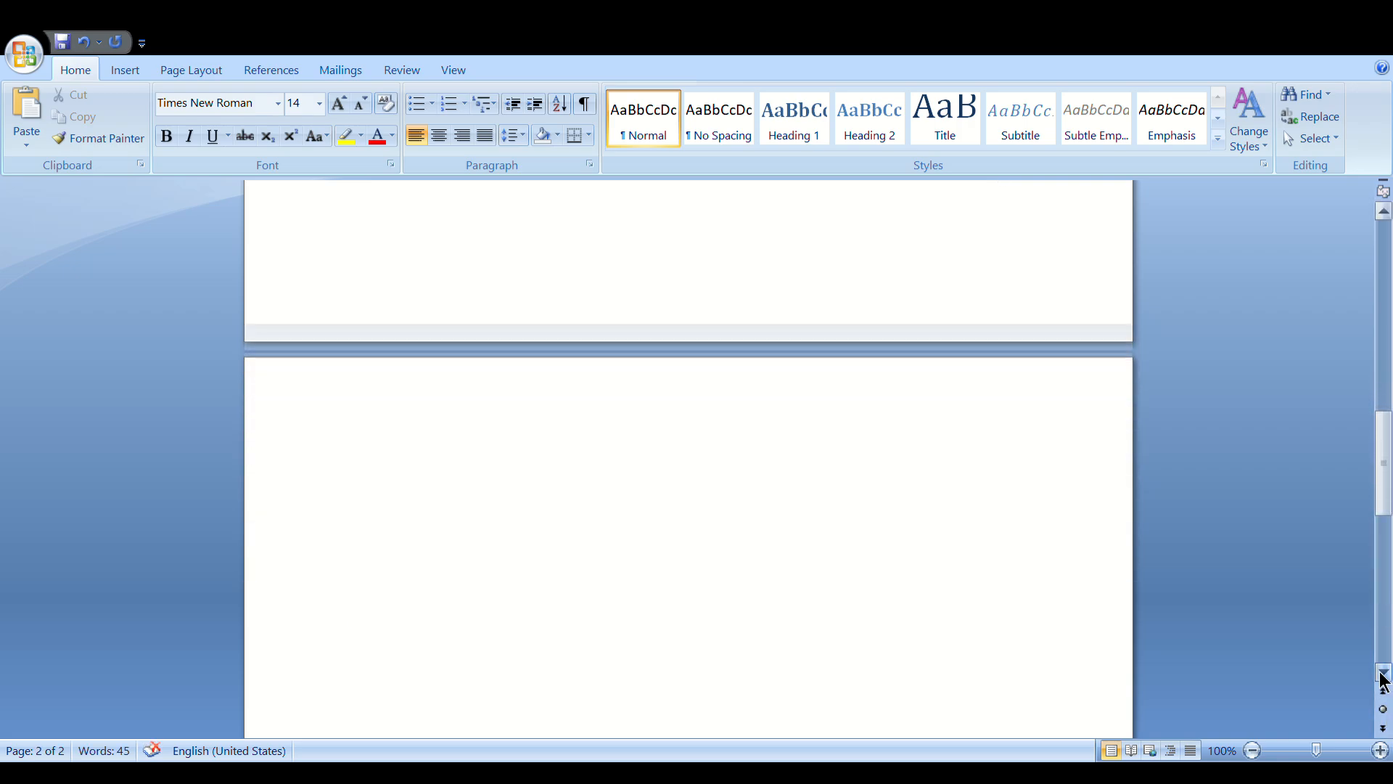
pyautogui.click(1383, 674)
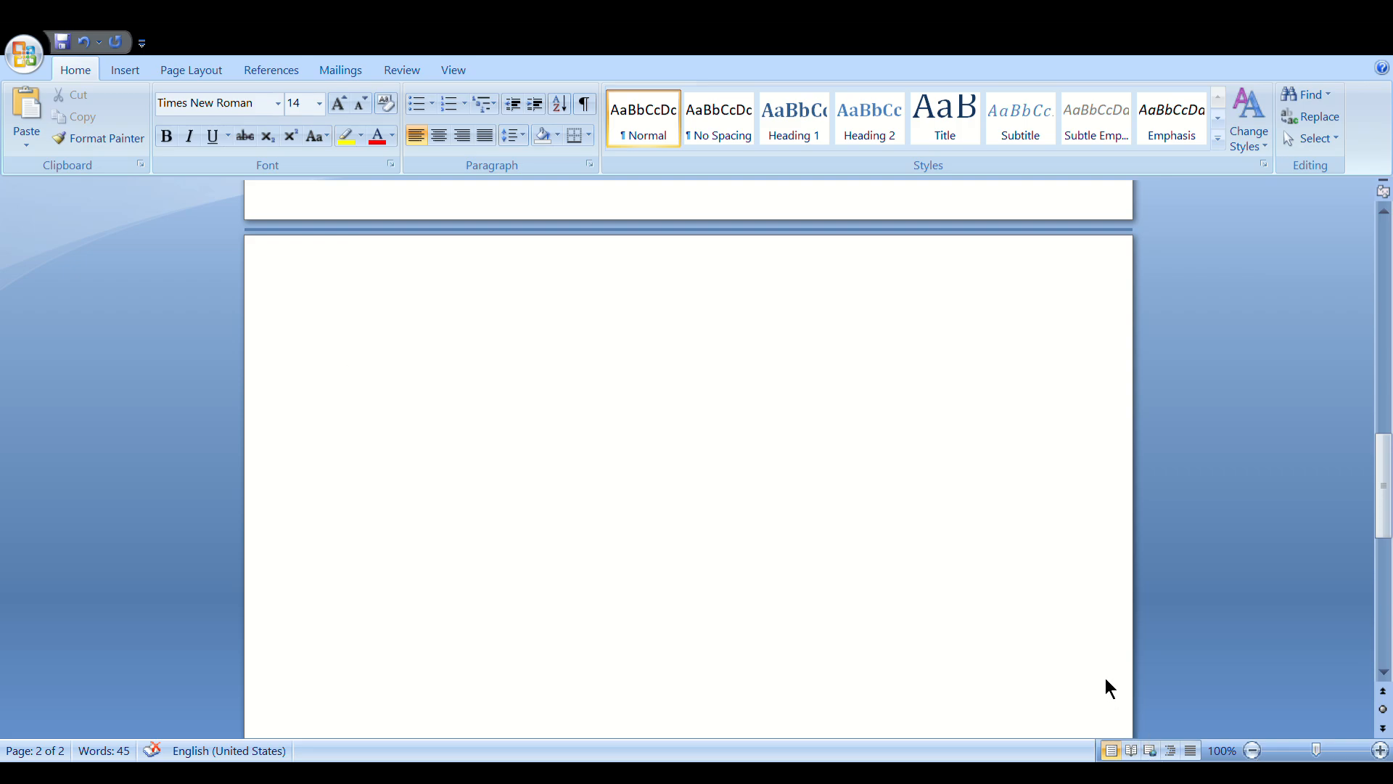
# Switch to Hindi transliteration and type the heading 'आलू के सफलता की कहानी किसान के जुबानी', fixing कहानी
pyautogui.hotkey('alt', 'shift')
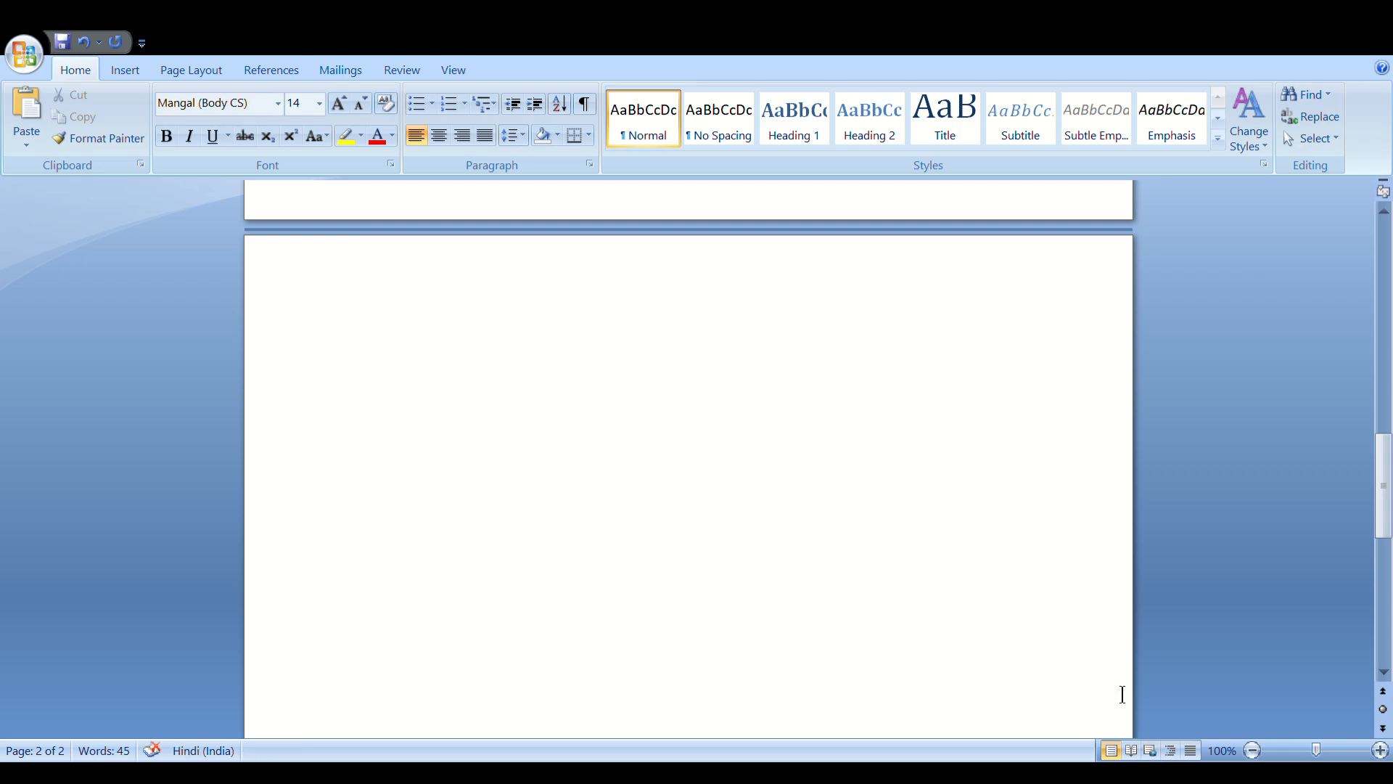
pyautogui.hotkey('alt', 'shift')
pyautogui.write('Aal')
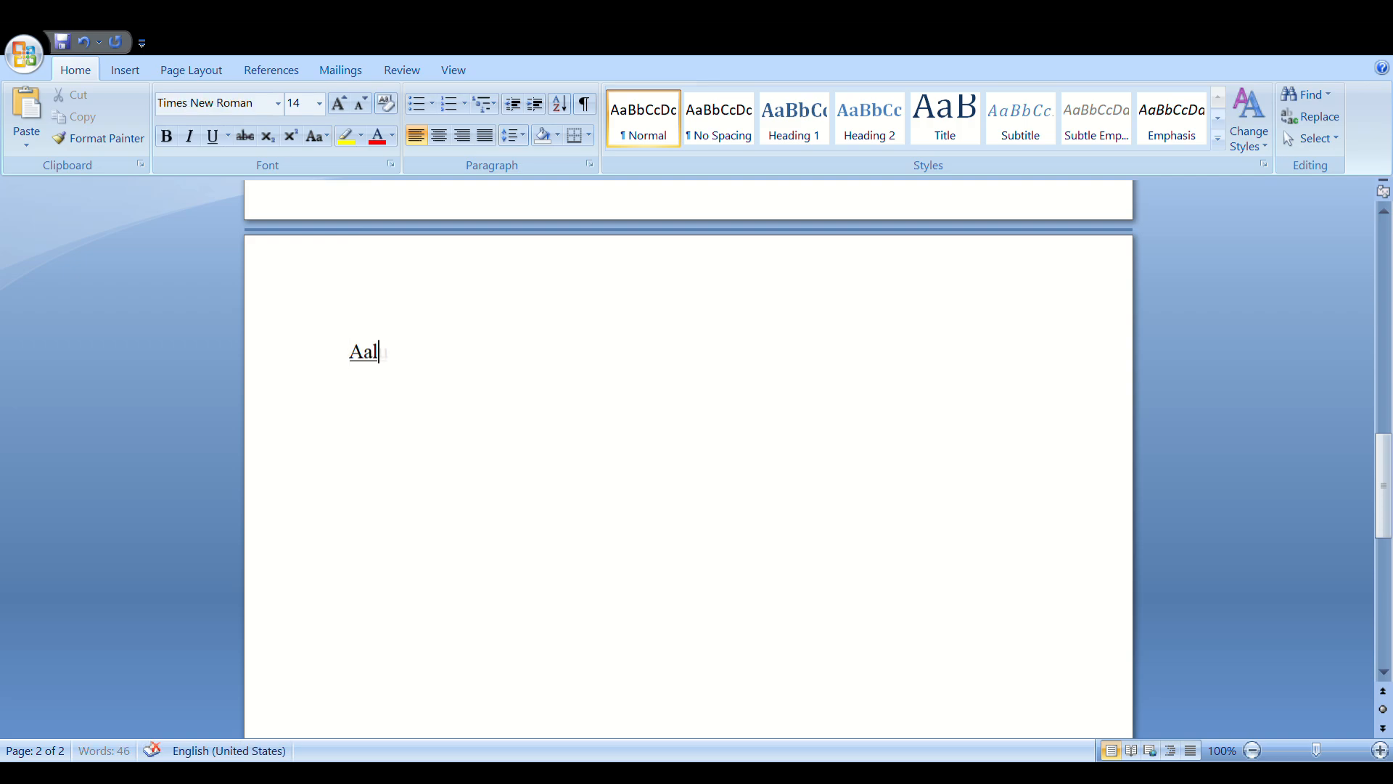
pyautogui.write('u ke')
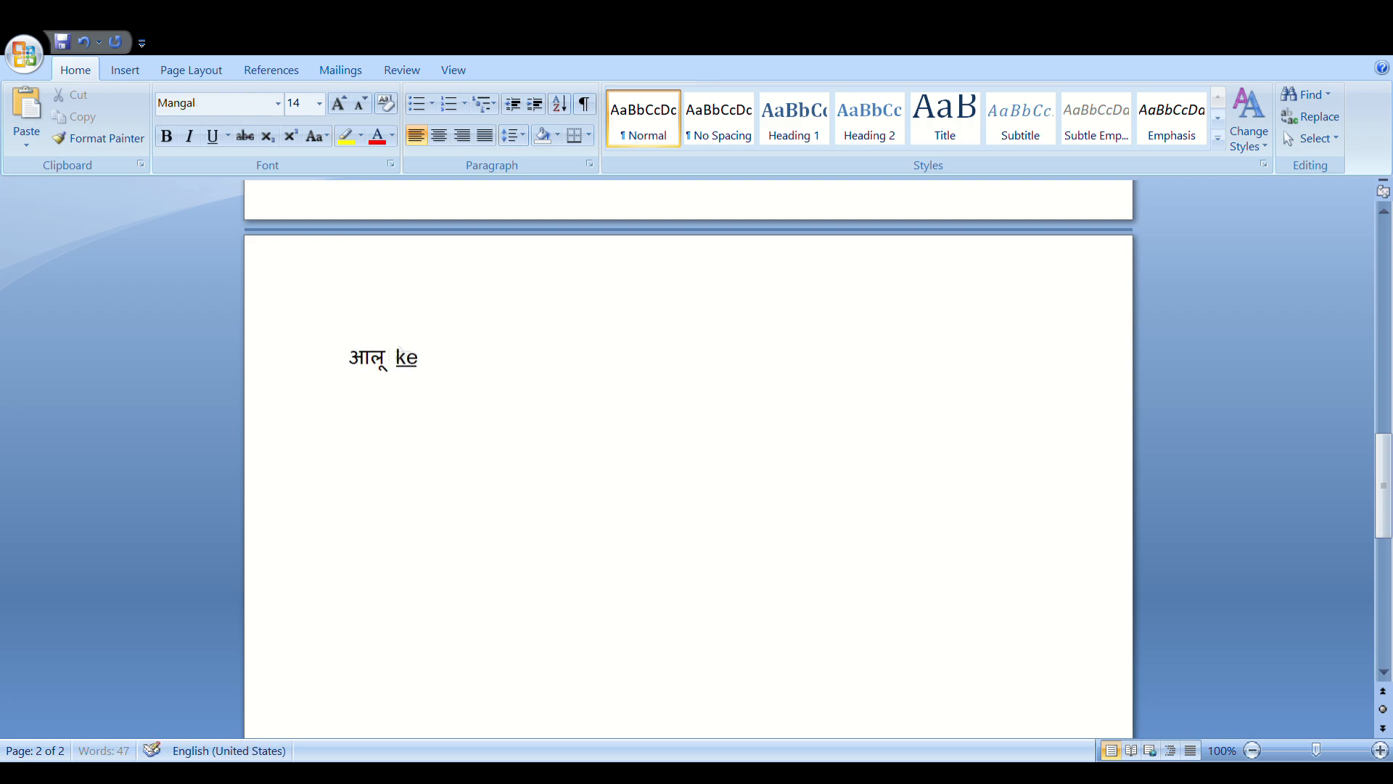
pyautogui.write(' safalta ki')
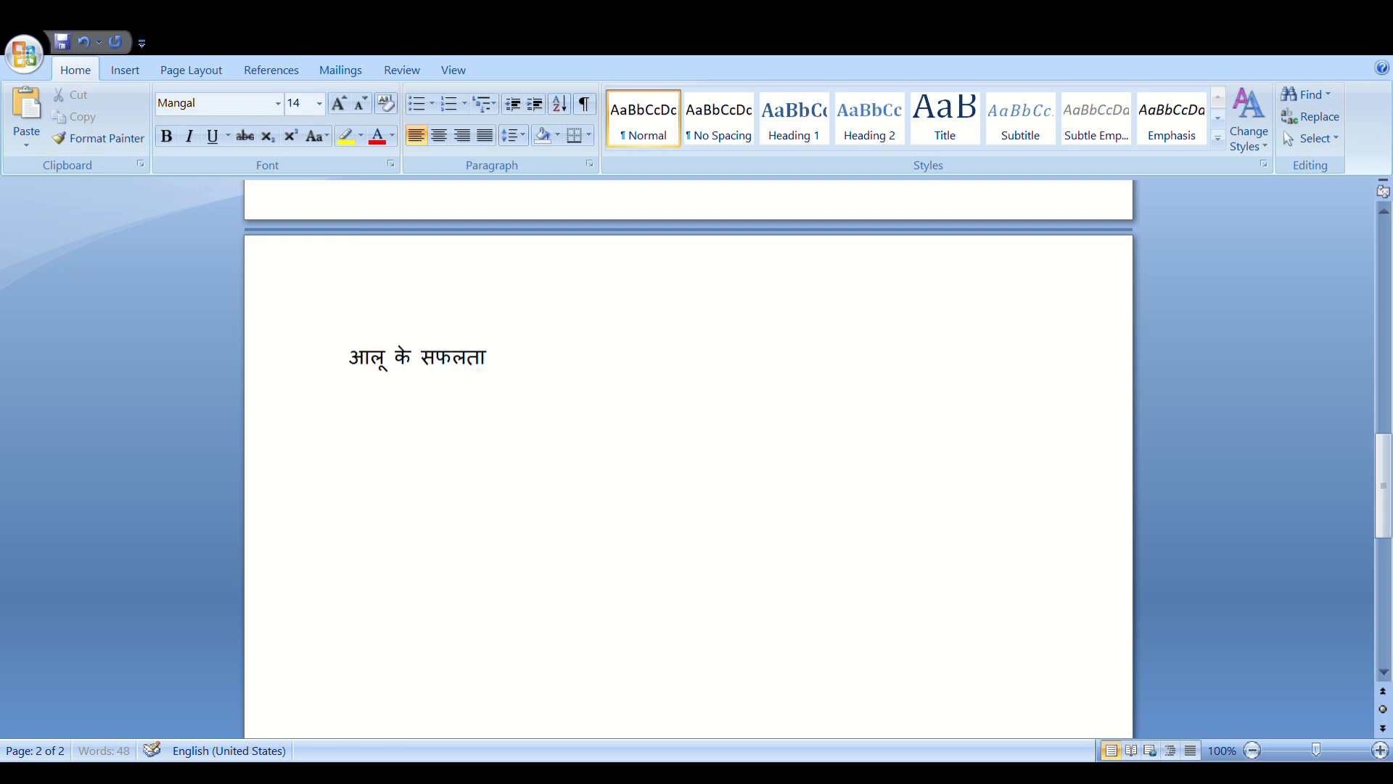
pyautogui.write(' khani')
pyautogui.moveTo(599, 364); pyautogui.dragTo(542, 359)
pyautogui.write('khani')
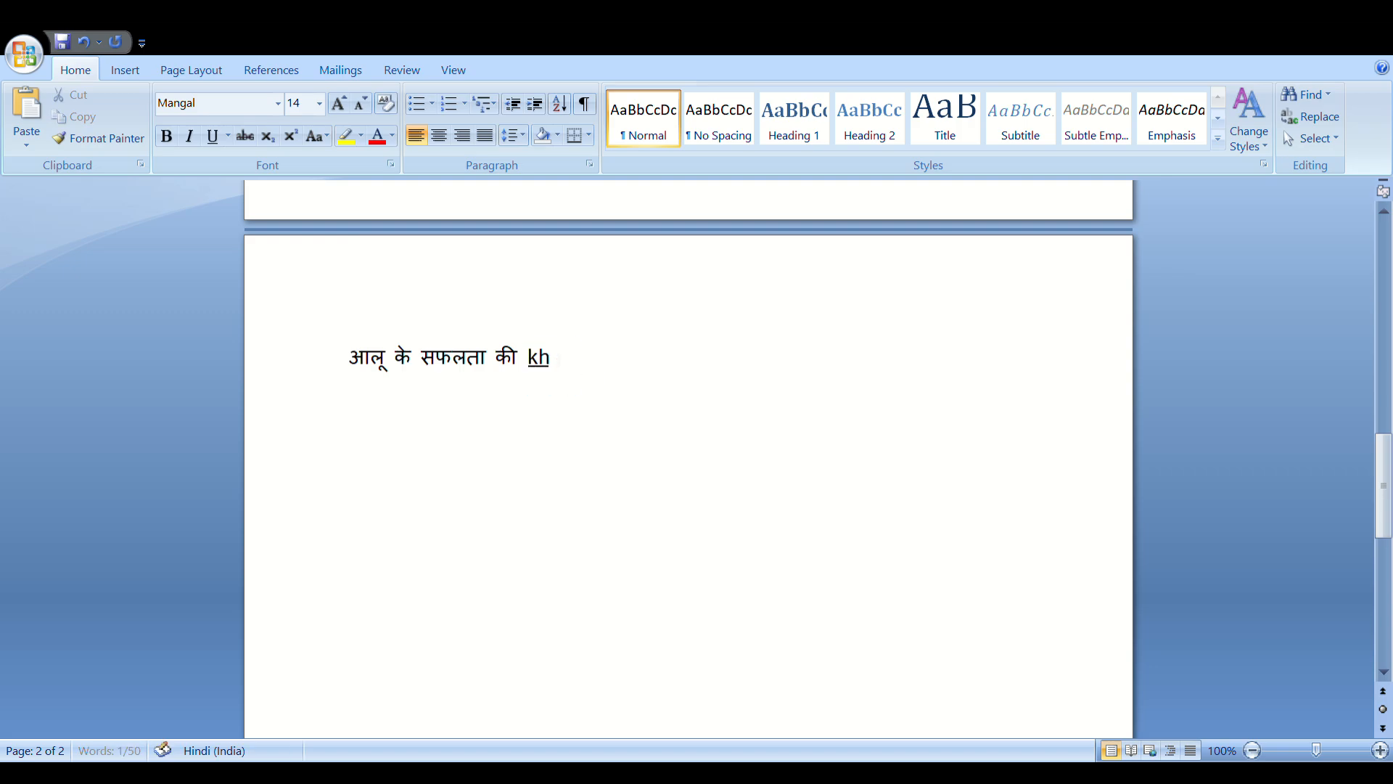
pyautogui.press('BackSpace')
pyautogui.press('BackSpace')
pyautogui.press('BackSpace')
pyautogui.press('BackSpace')
pyautogui.write('ahani')
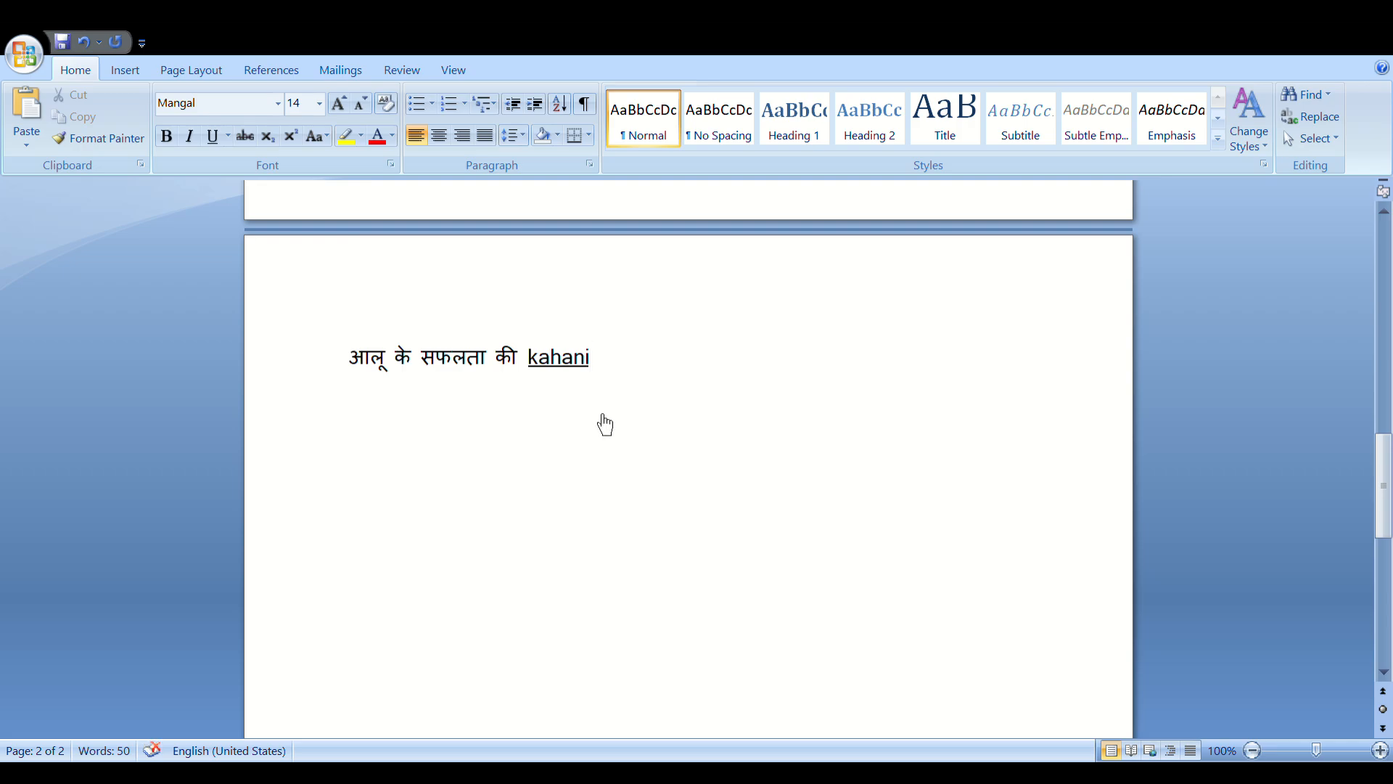
pyautogui.click(609, 426)
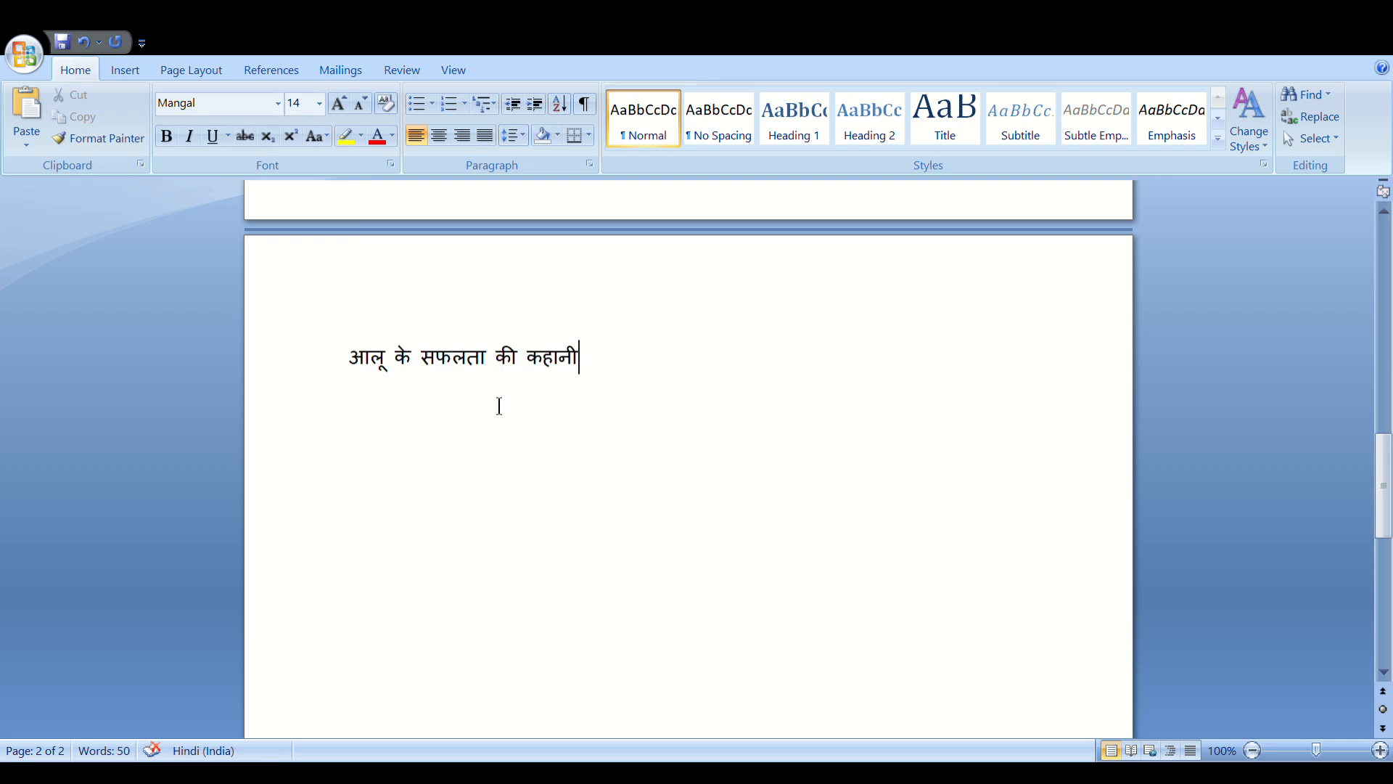
pyautogui.write('kisan ke juban')
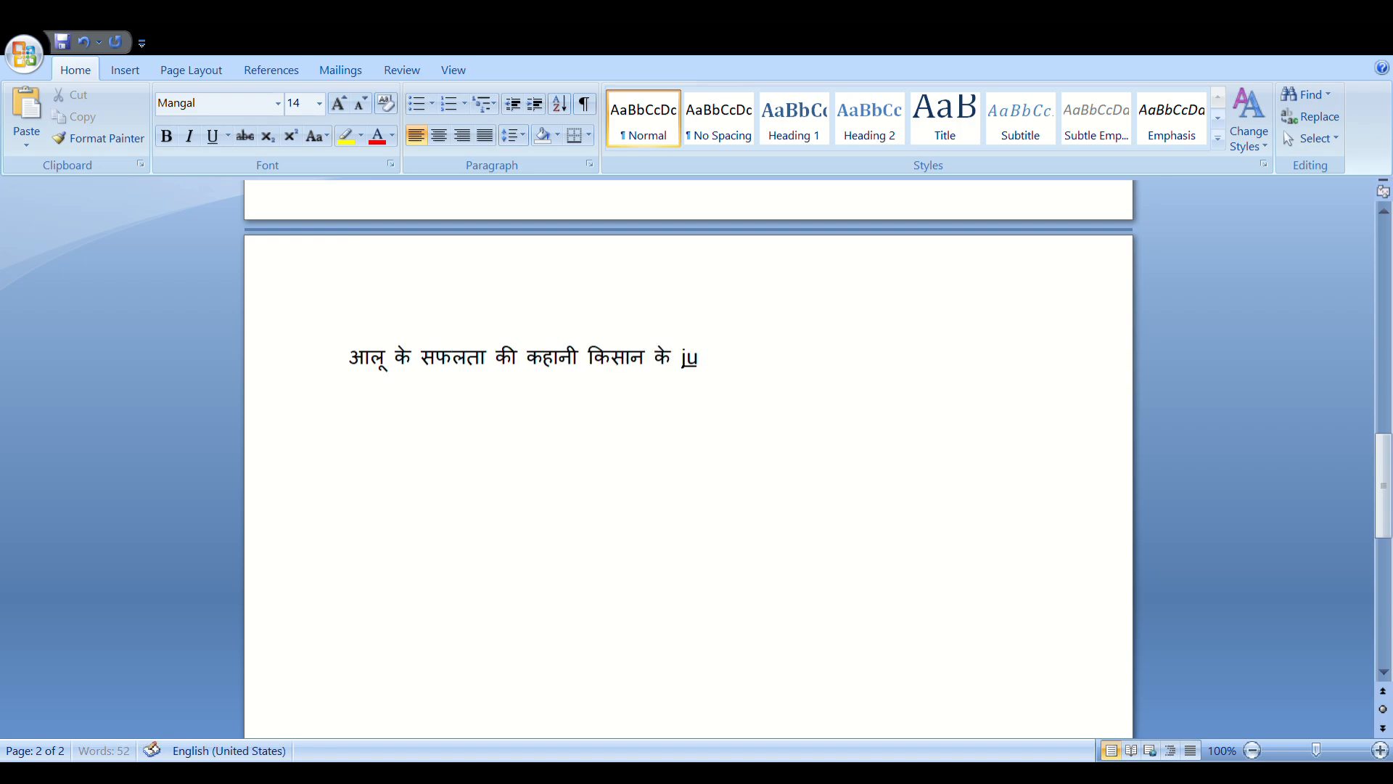
pyautogui.write('i')
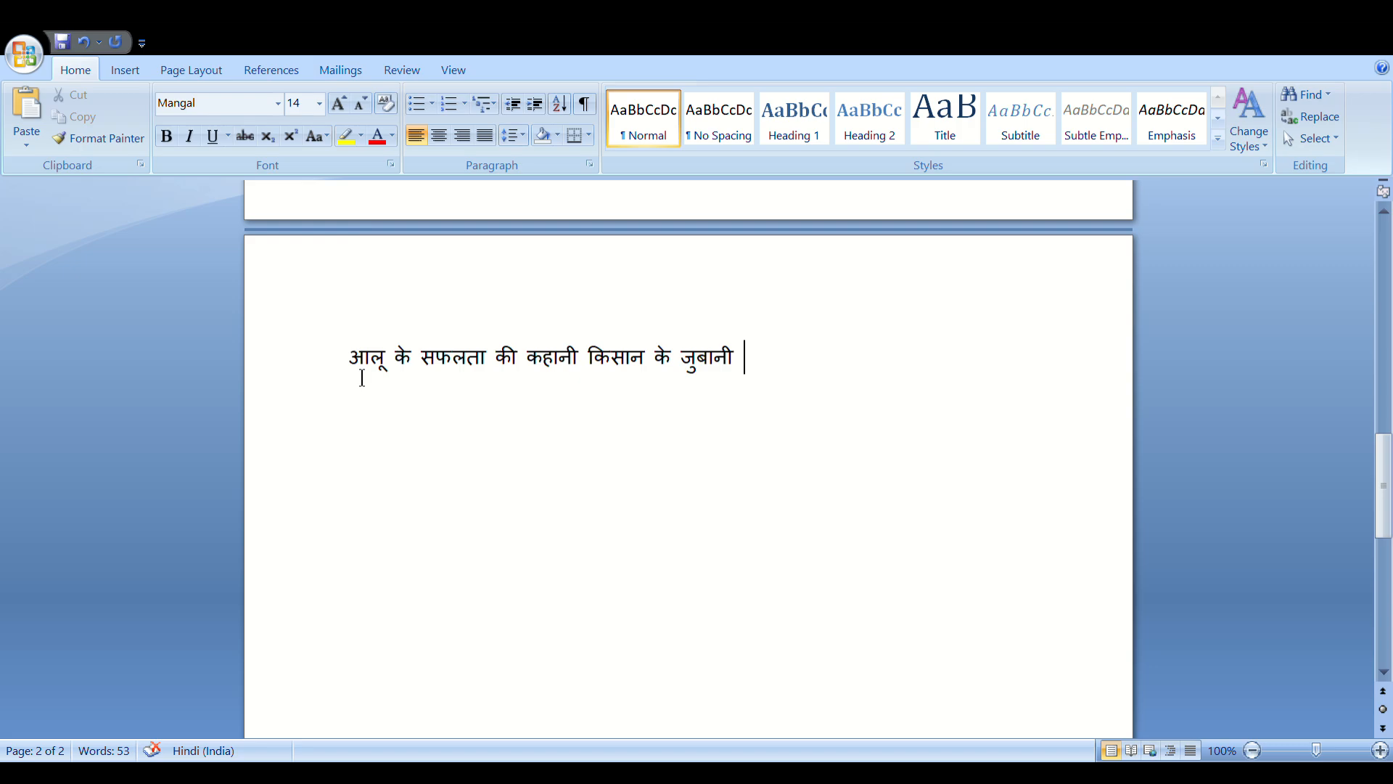
# Start a new paragraph below the heading with the farmer's name in Hindi
pyautogui.press('Return')
pyautogui.write('Merra')
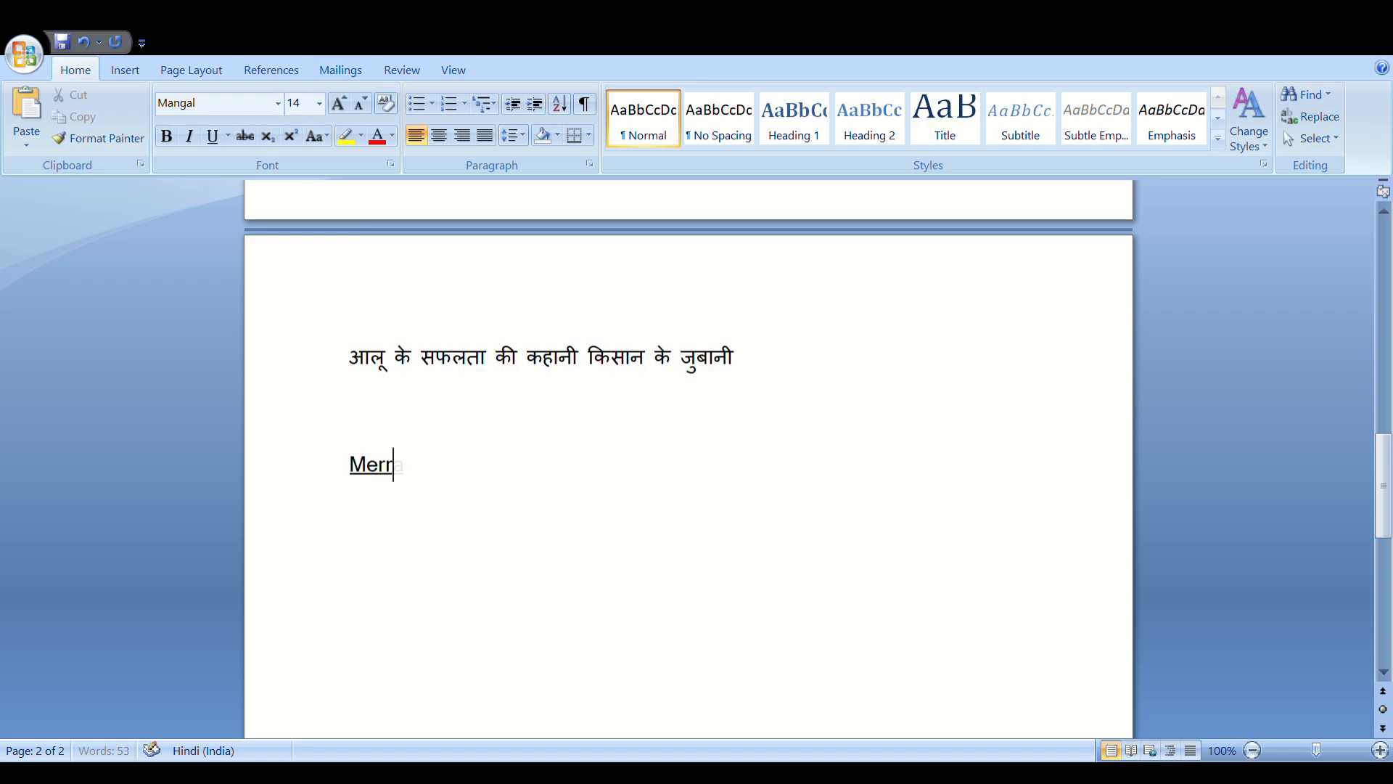
pyautogui.press('BackSpace')
pyautogui.press('BackSpace')
pyautogui.write('ra')
pyautogui.press('space')
pyautogui.press('BackSpace')
pyautogui.press('BackSpace')
pyautogui.press('BackSpace')
pyautogui.press('BackSpace')
pyautogui.press('BackSpace')
pyautogui.press('space')
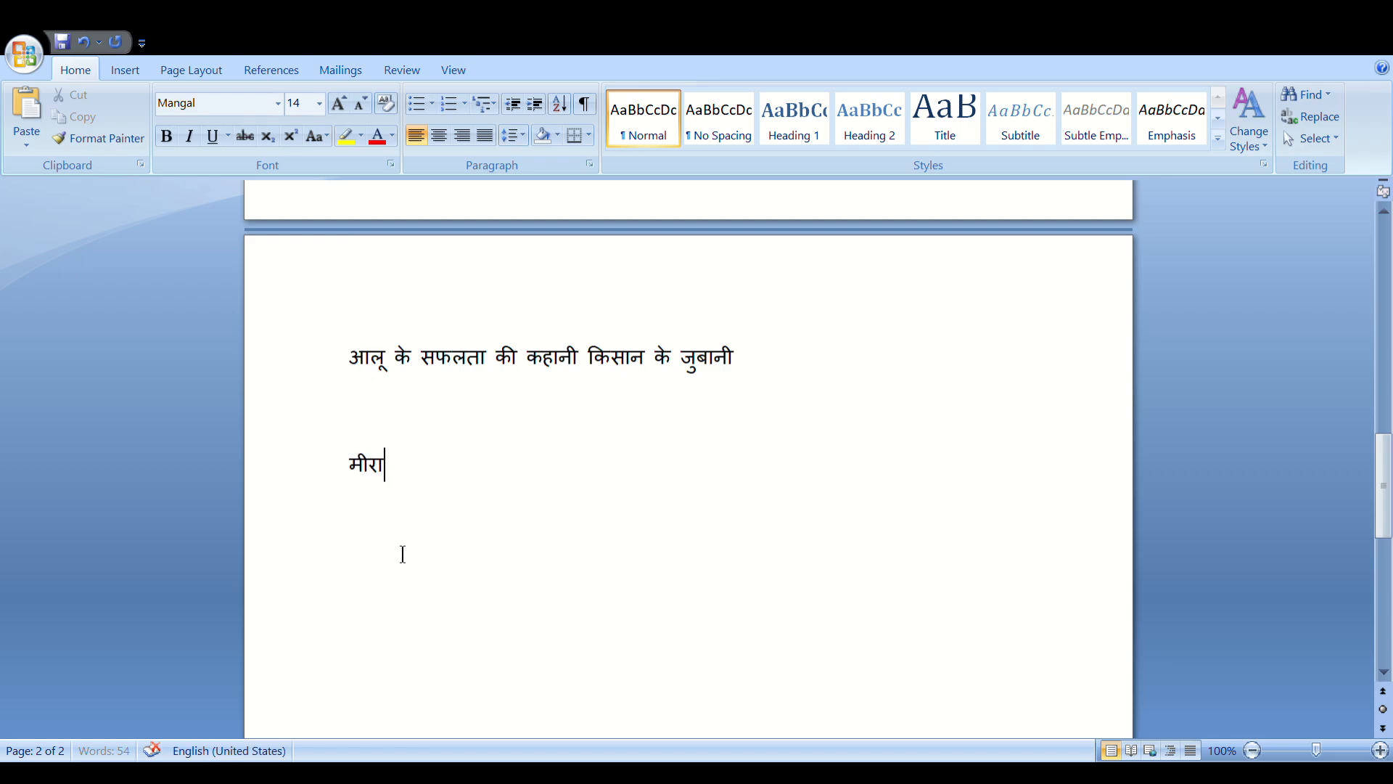
pyautogui.press('space')
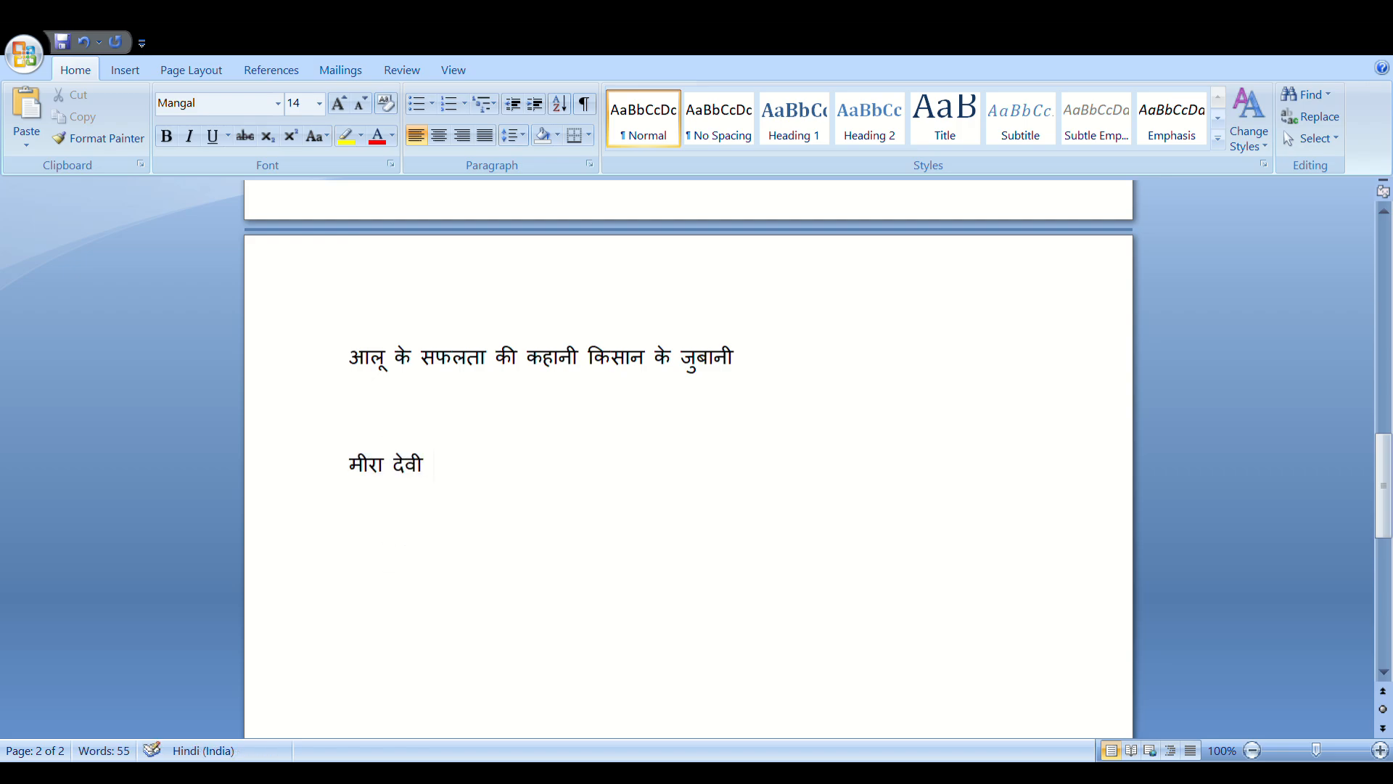
# Continue in Hindi: she is 47 years old, lives in the village, and owns 2 बीघा of land
pyautogui.write('jo')
pyautogui.press('space')
pyautogui.write('ki')
pyautogui.press('space')
pyautogui.write('47')
pyautogui.write('w')
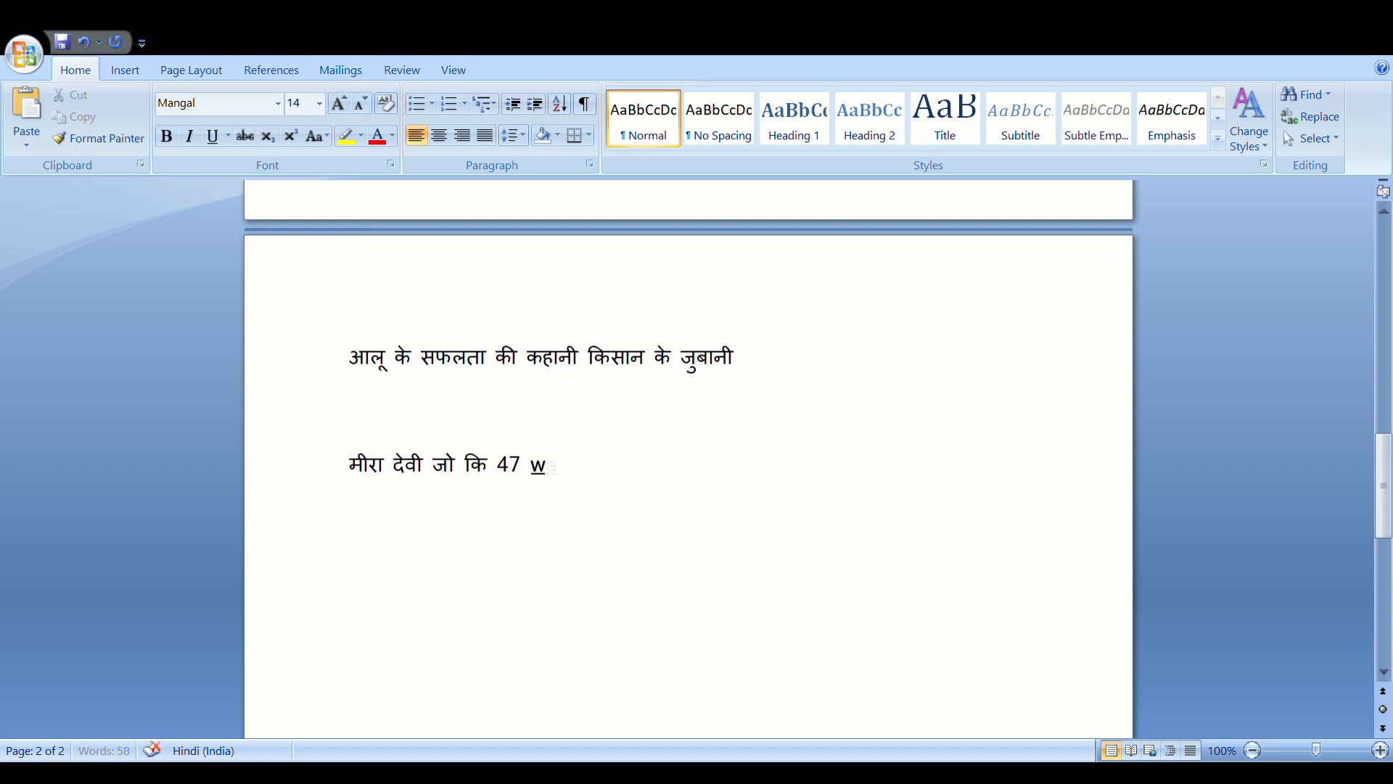
pyautogui.write('arsh ki hain aur ')
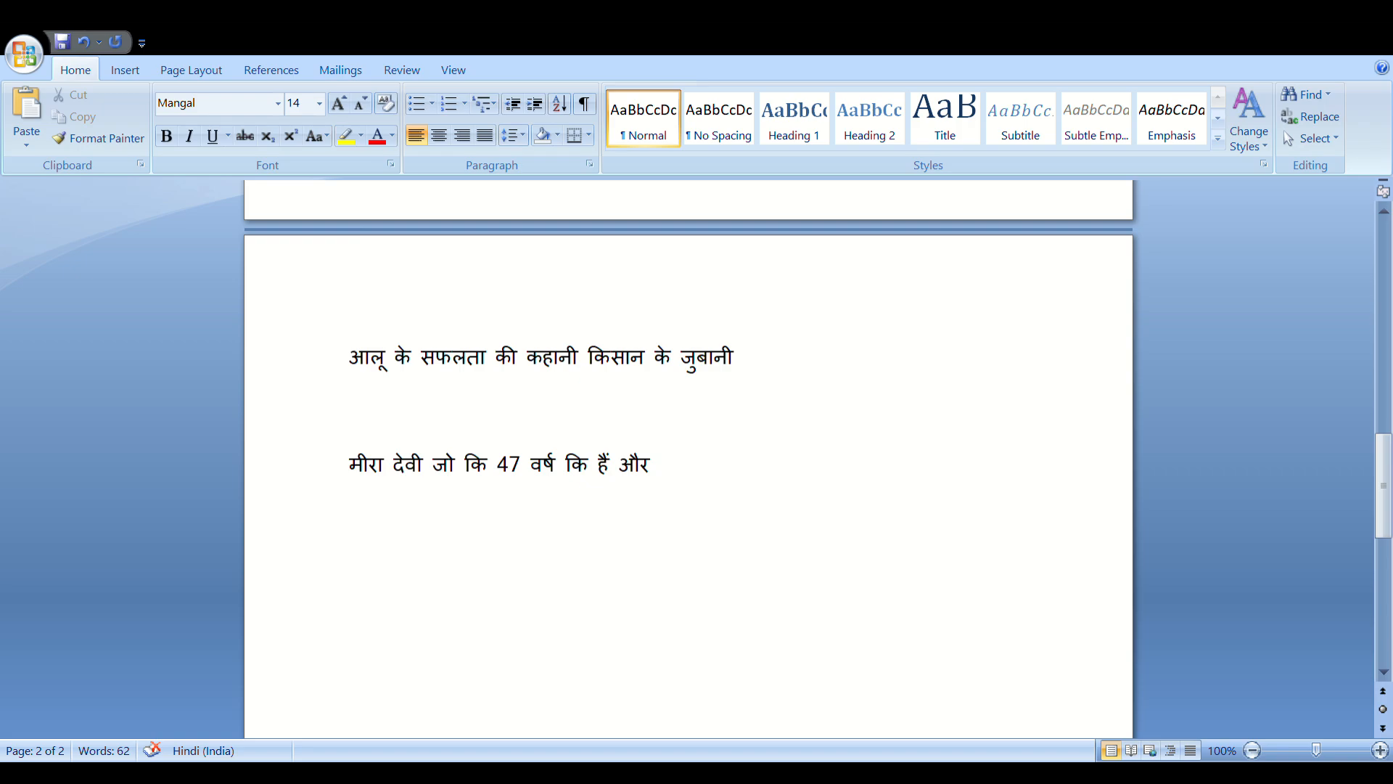
pyautogui.write('charokafri')
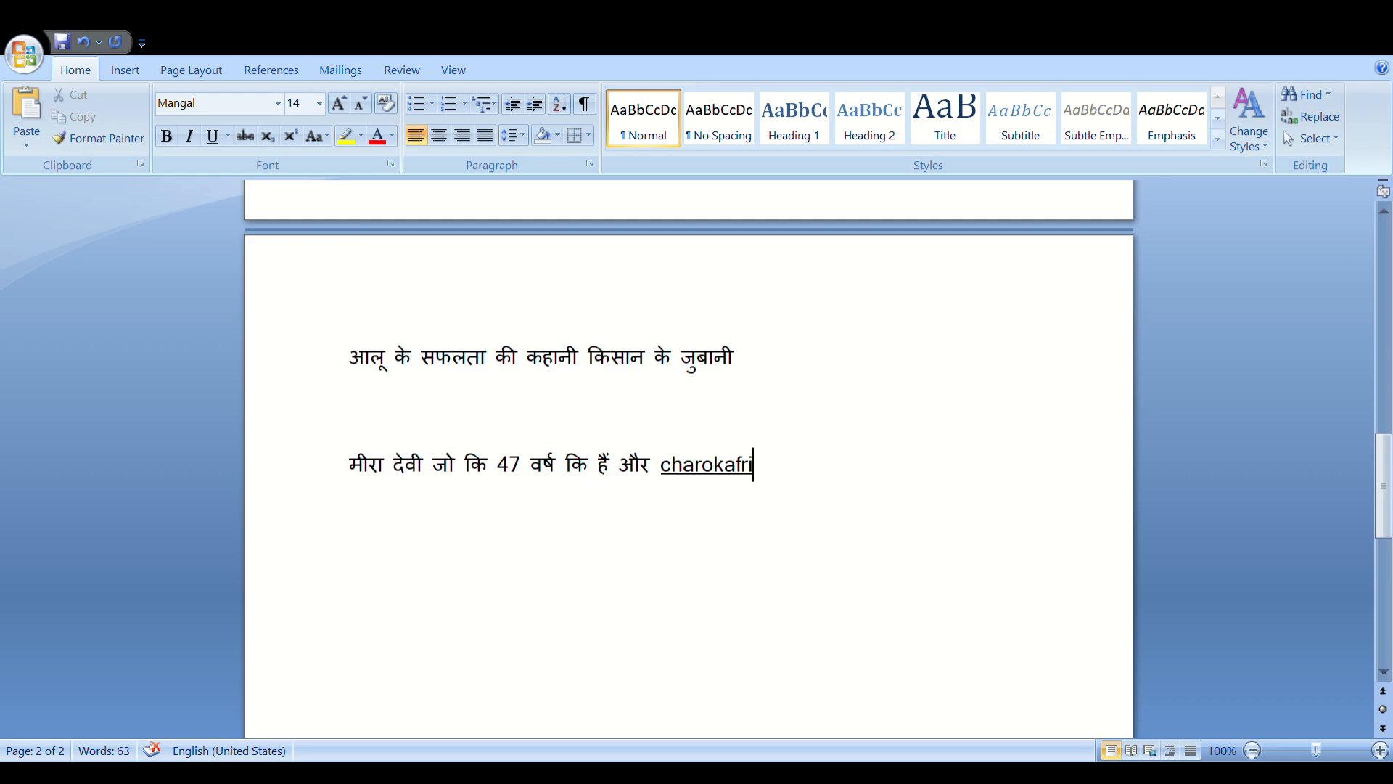
pyautogui.write(' gaon me rah')
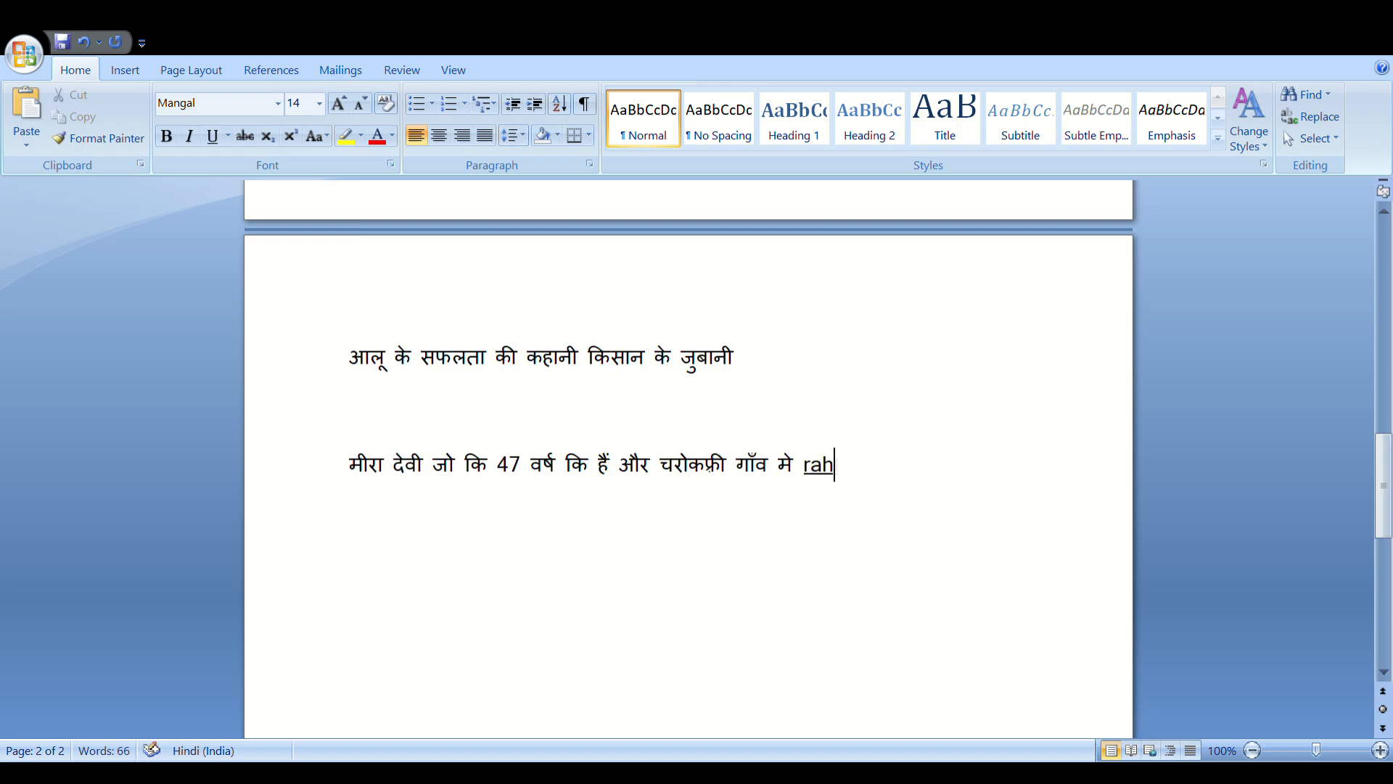
pyautogui.write('ti hain ')
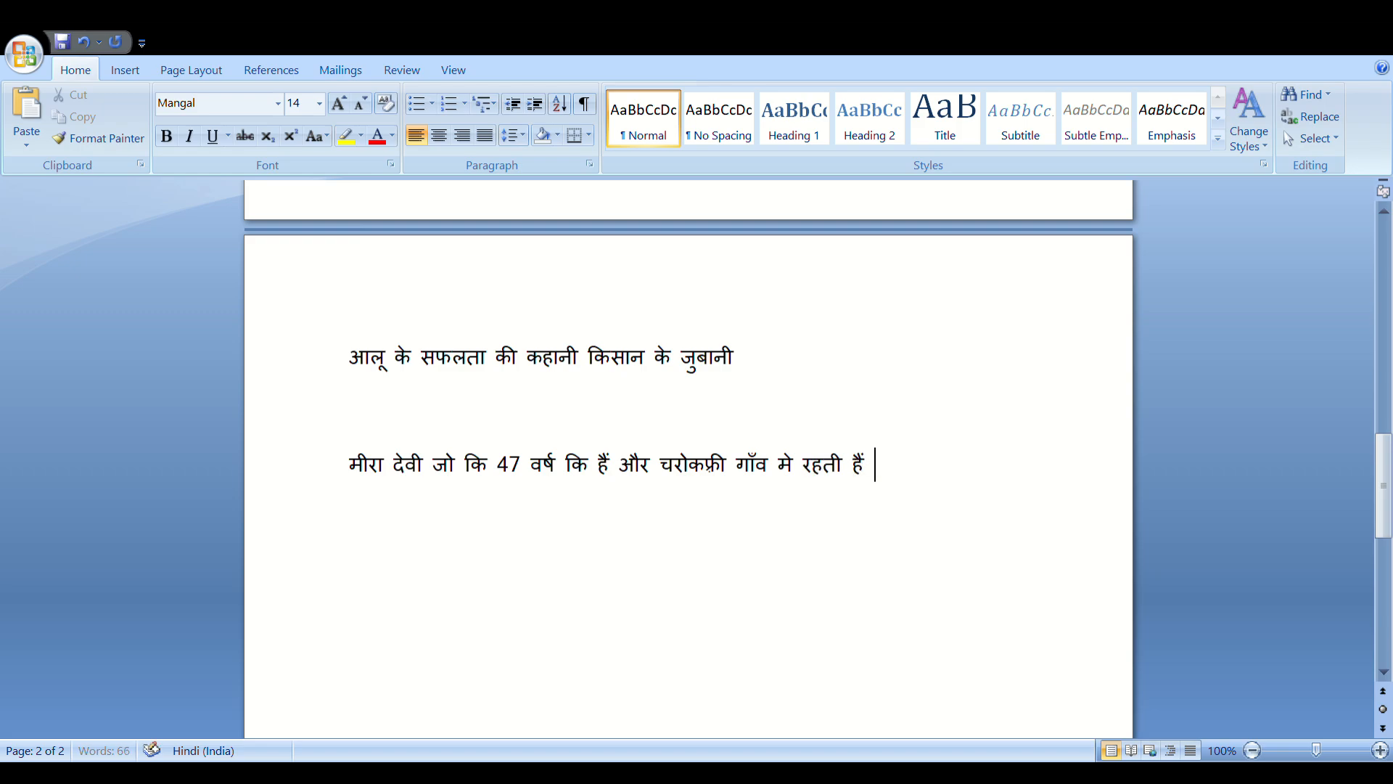
pyautogui.write('inke paas ')
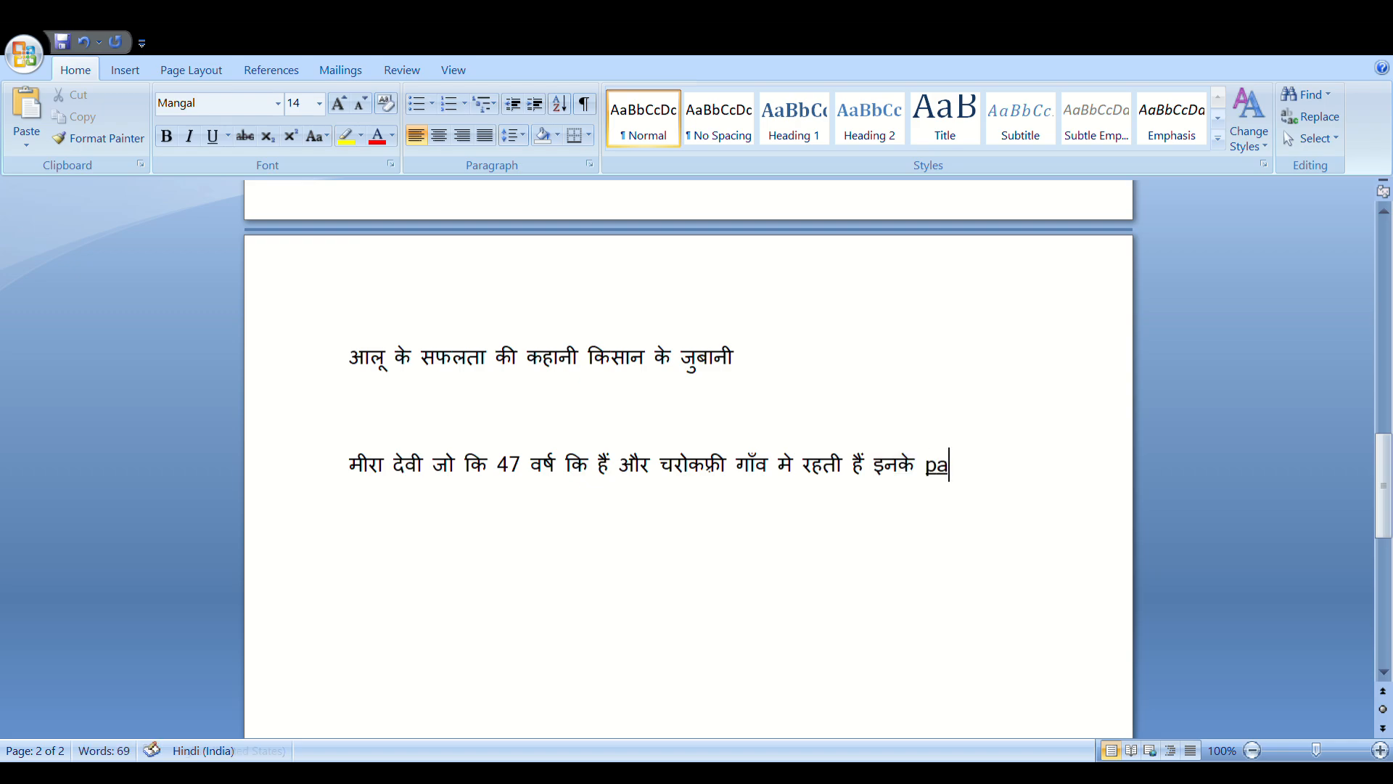
pyautogui.write('kul ')
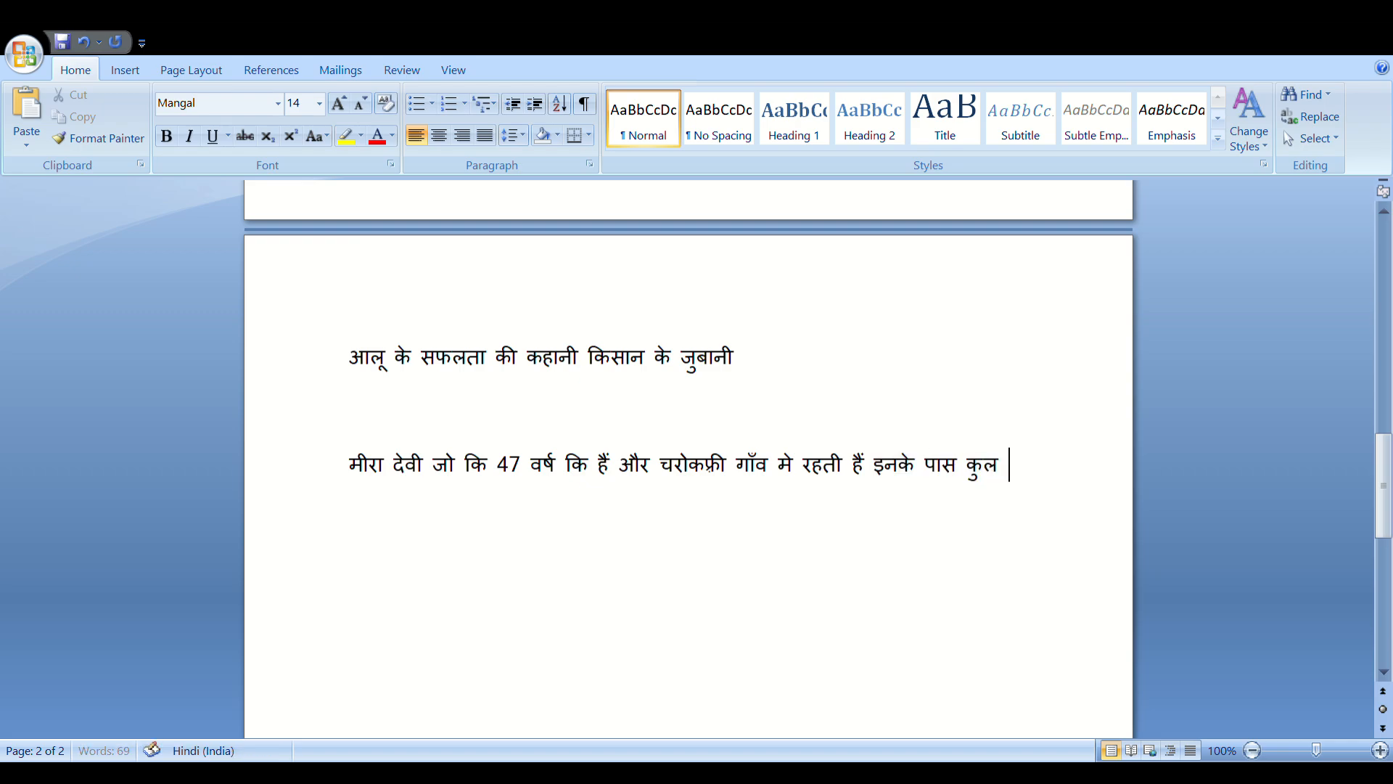
pyautogui.write('2 bigha jammen')
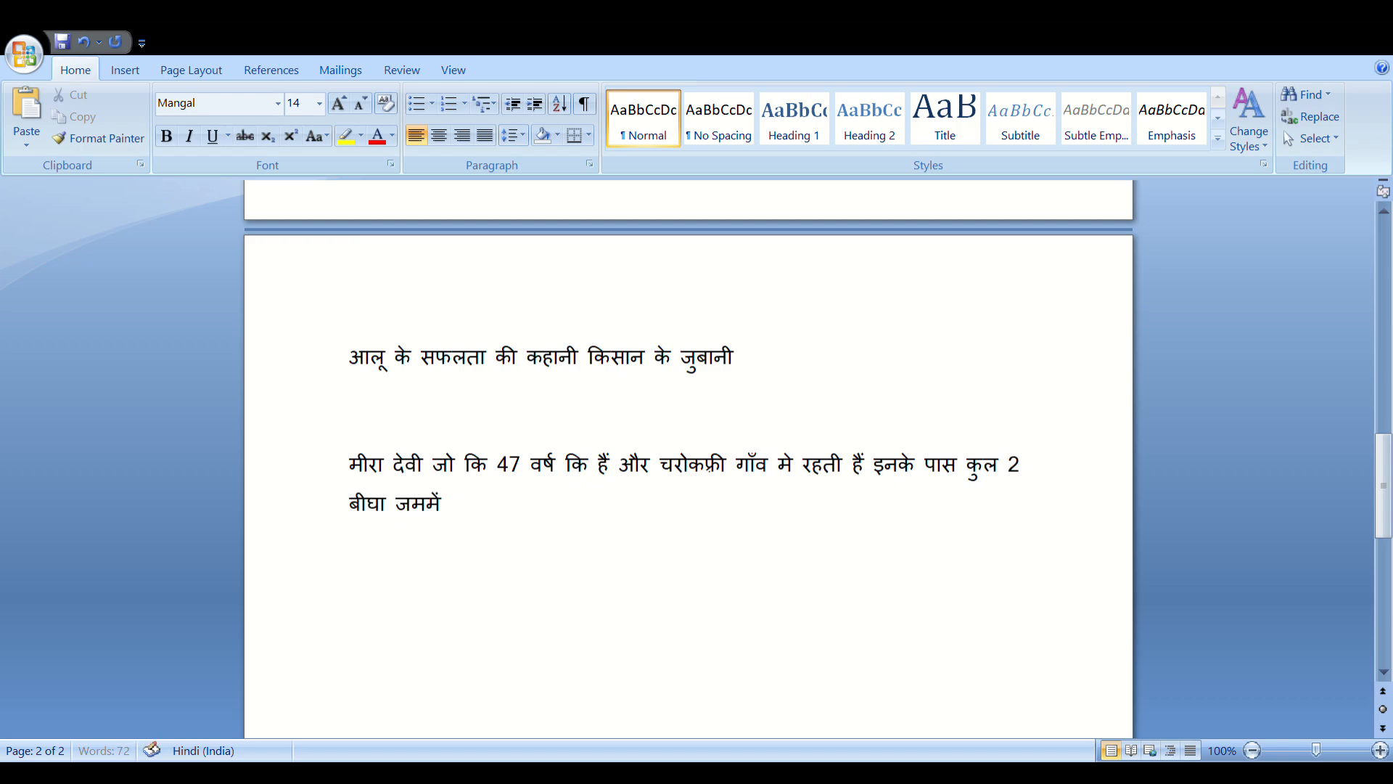
pyautogui.press('BackSpace')
pyautogui.press('BackSpace')
pyautogui.press('BackSpace')
pyautogui.press('BackSpace')
pyautogui.press('BackSpace')
pyautogui.press('BackSpace')
# Add her potato farming on 1 बीघा via the water organisation, then start the 'इनकी कुल पैदावार' line
pyautogui.write('jameen')
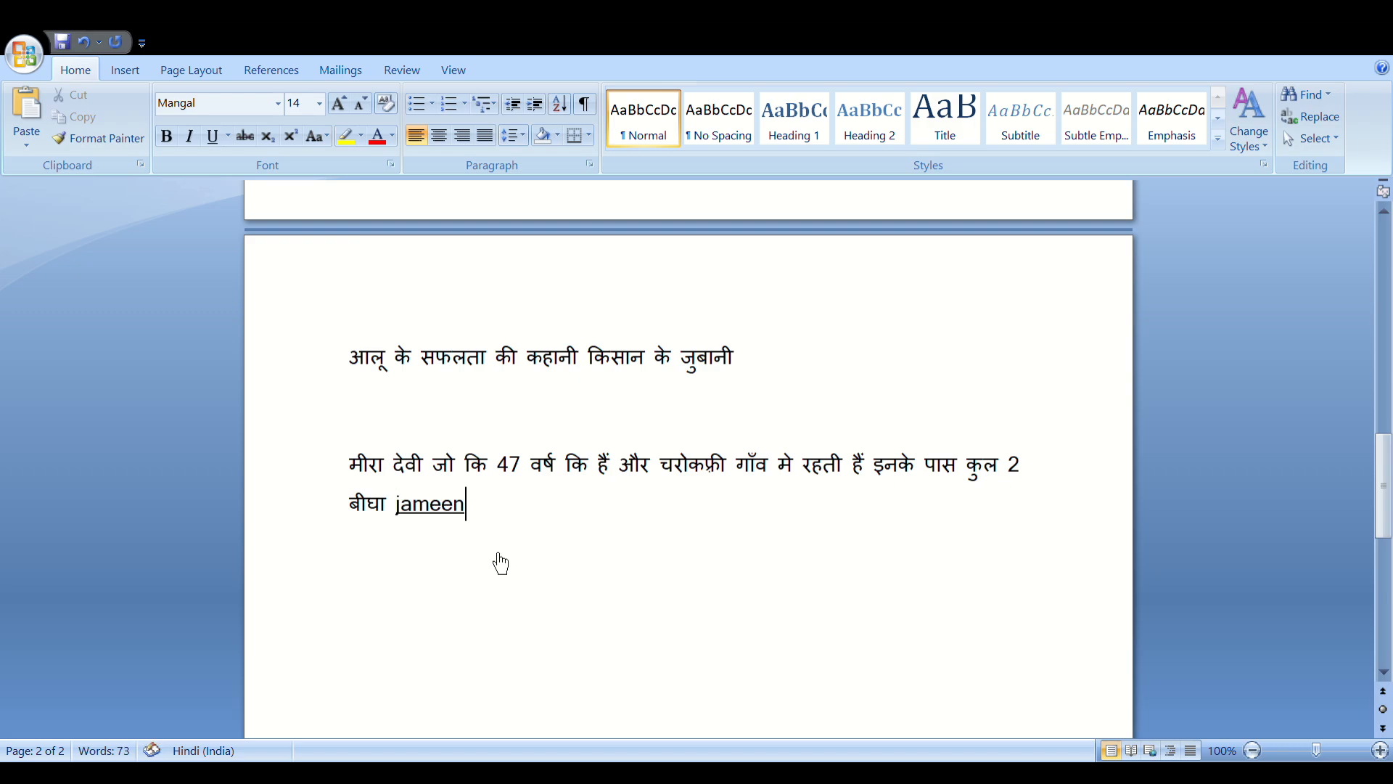
pyautogui.write(' hain jis pa')
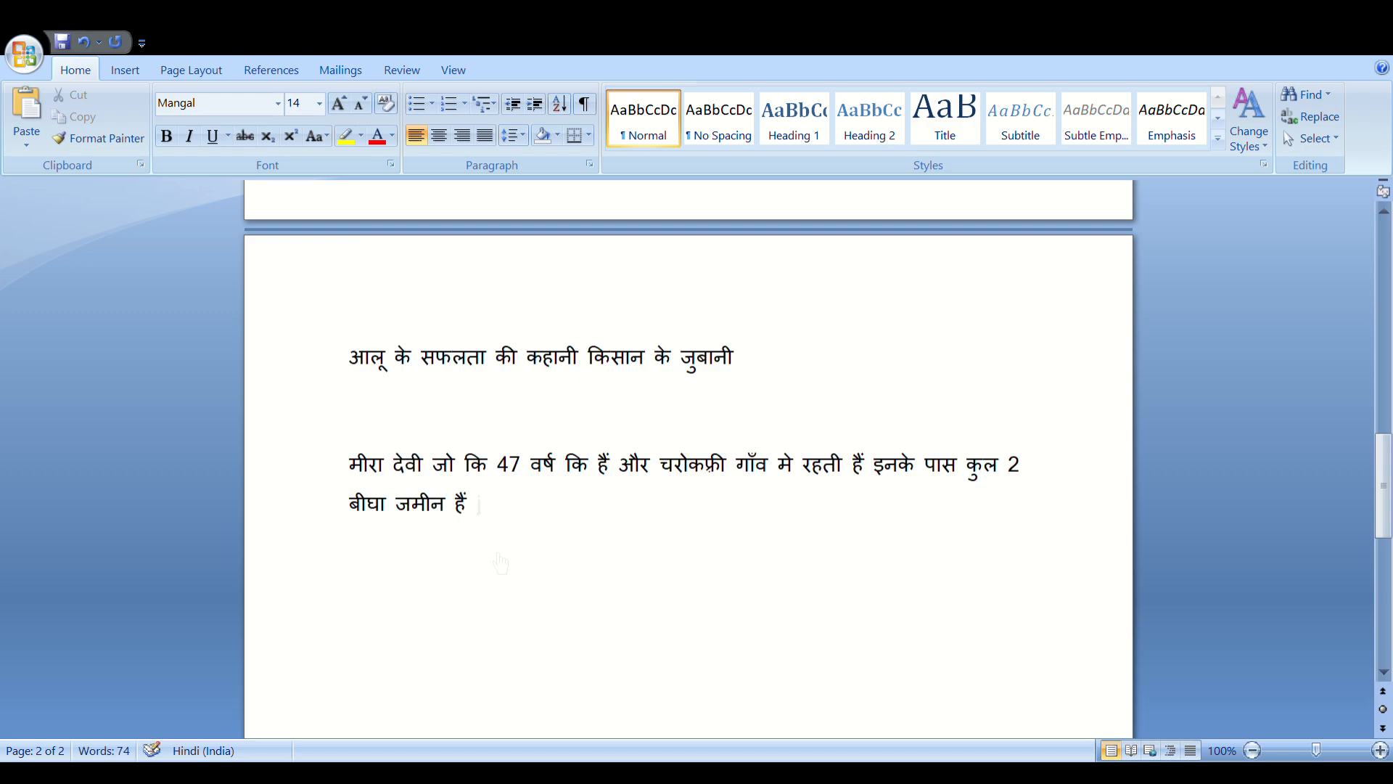
pyautogui.write('r ye khet karti')
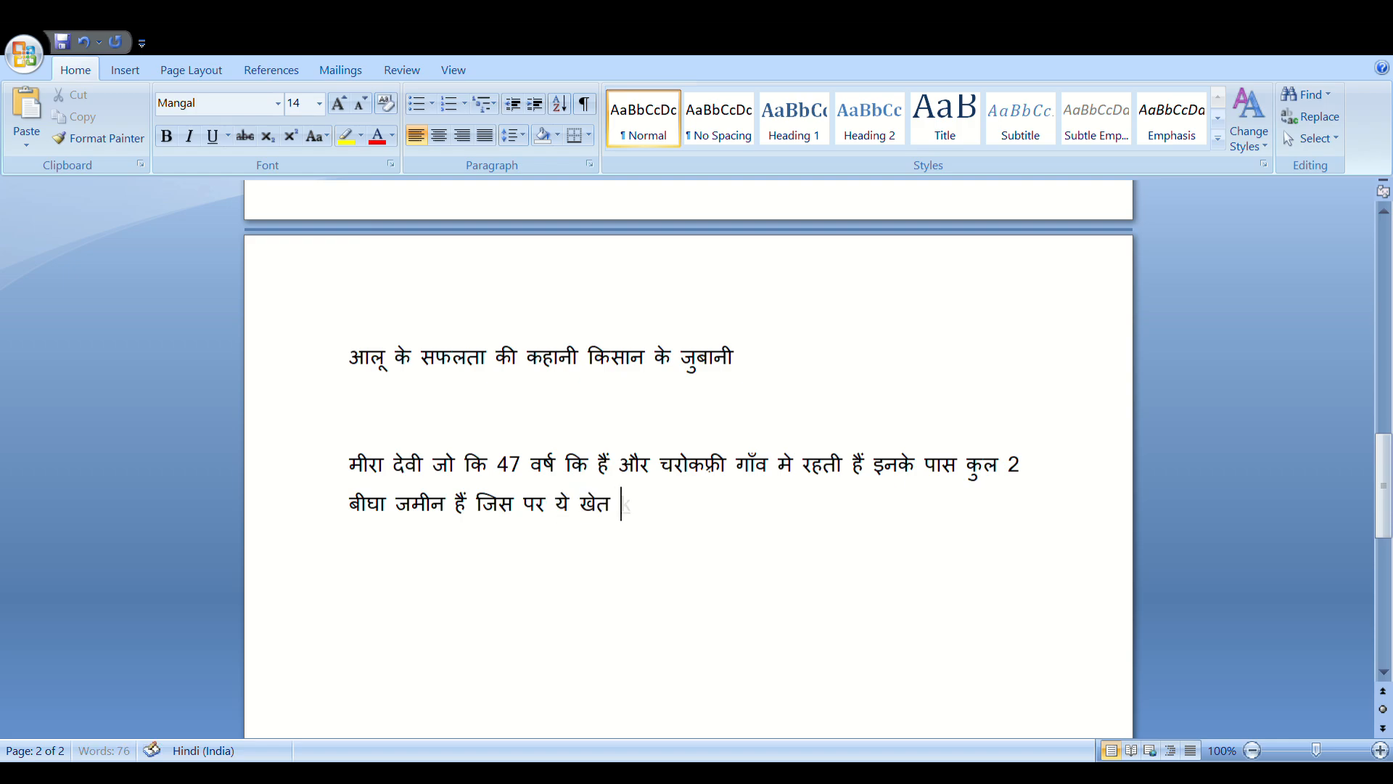
pyautogui.write(' hain ')
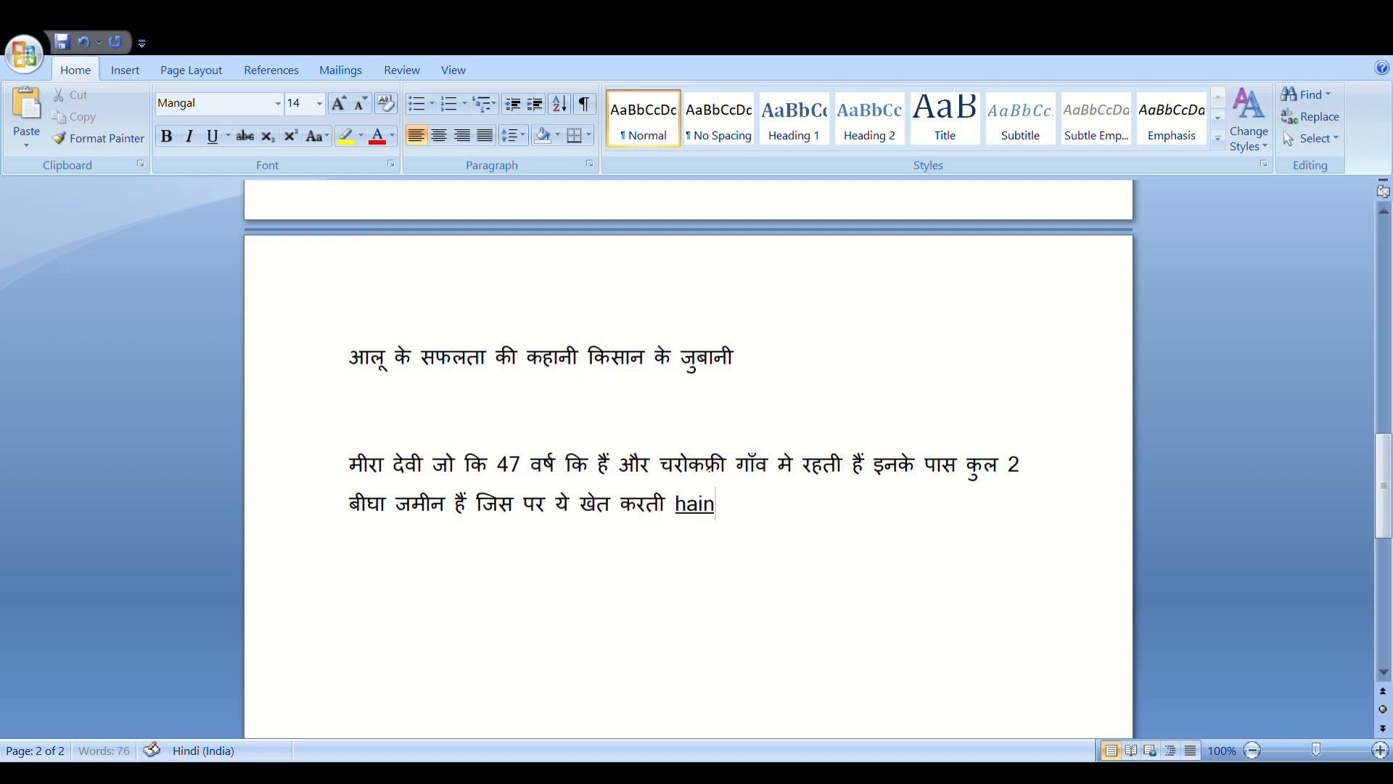
pyautogui.write('is baar ')
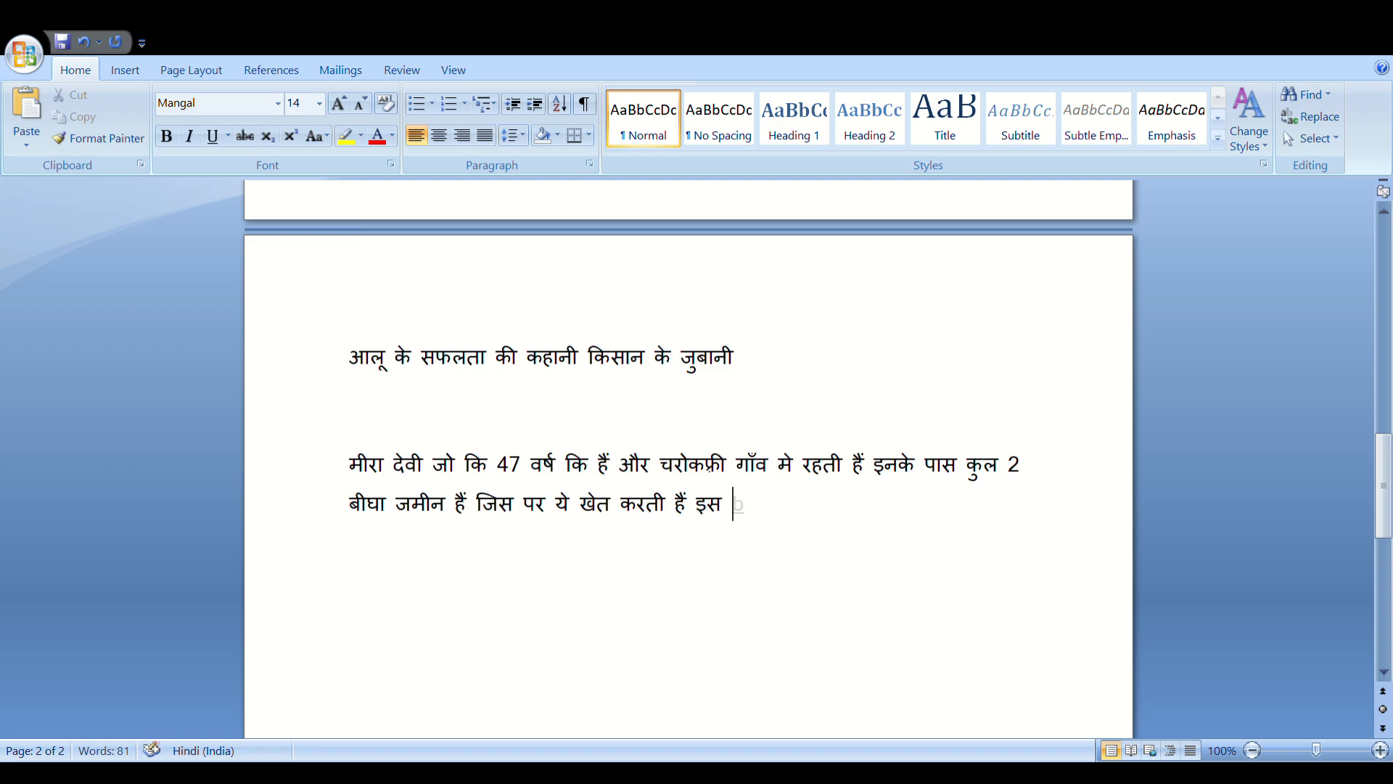
pyautogui.write('pani')
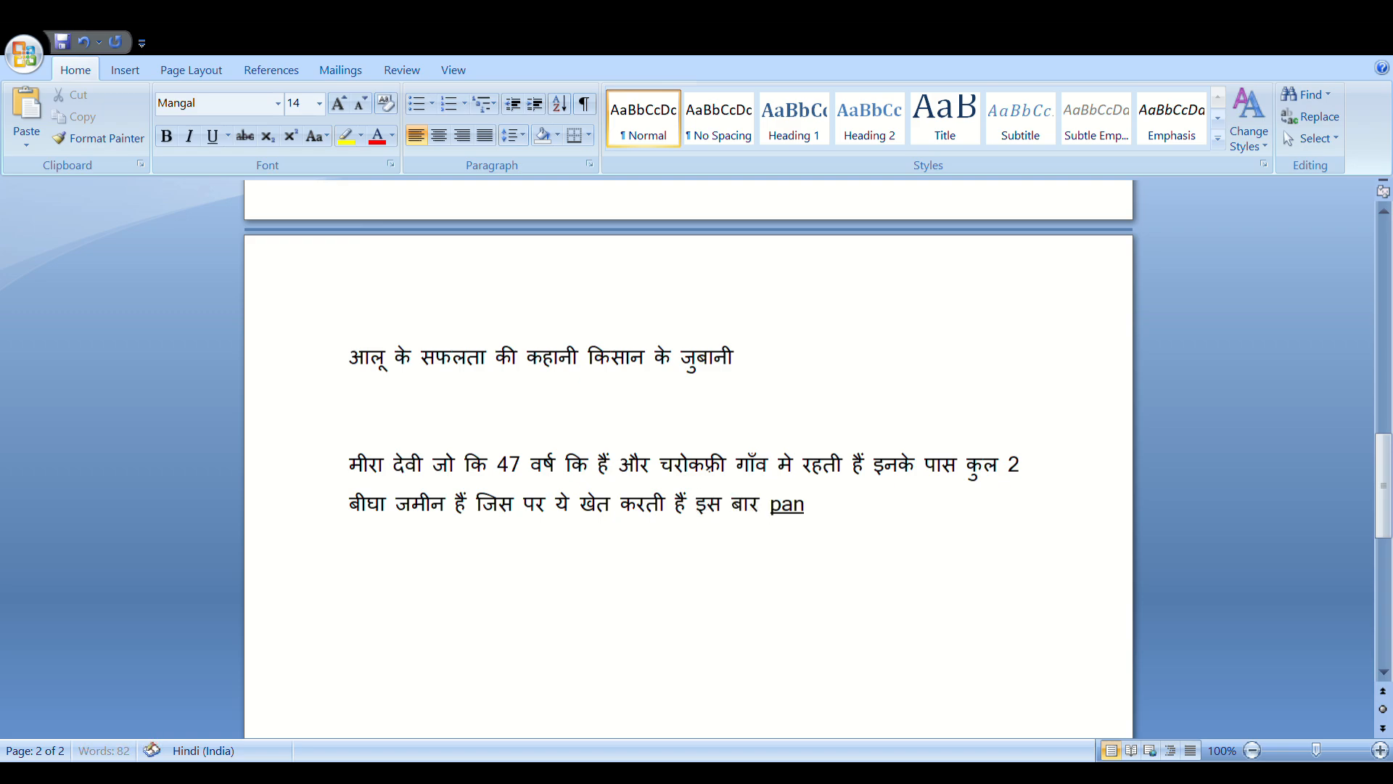
pyautogui.press('BackSpace')
pyautogui.press('BackSpace')
pyautogui.press('BackSpace')
pyautogui.press('BackSpace')
pyautogui.write('pani')
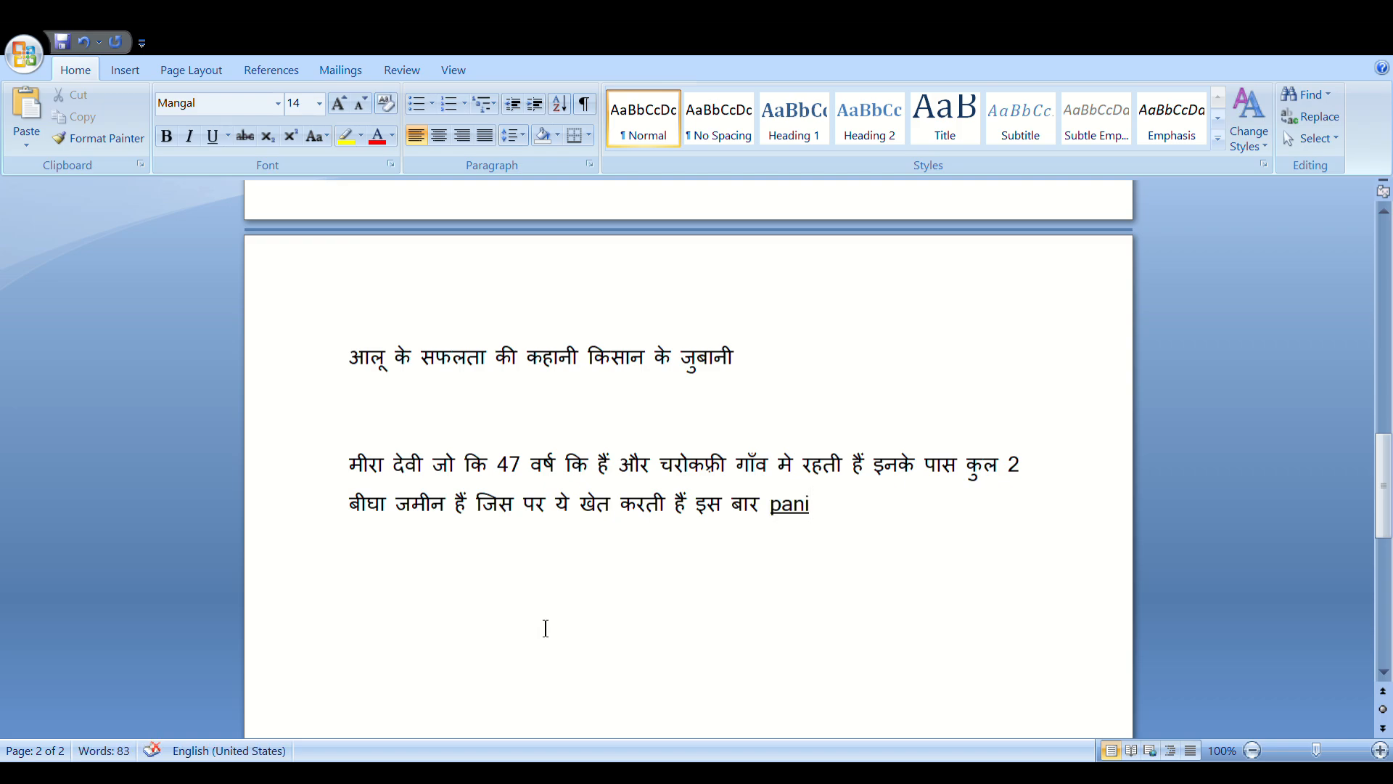
pyautogui.press('BackSpace')
pyautogui.press('BackSpace')
pyautogui.press('BackSpace')
pyautogui.press('BackSpace')
pyautogui.write('पानी sans')
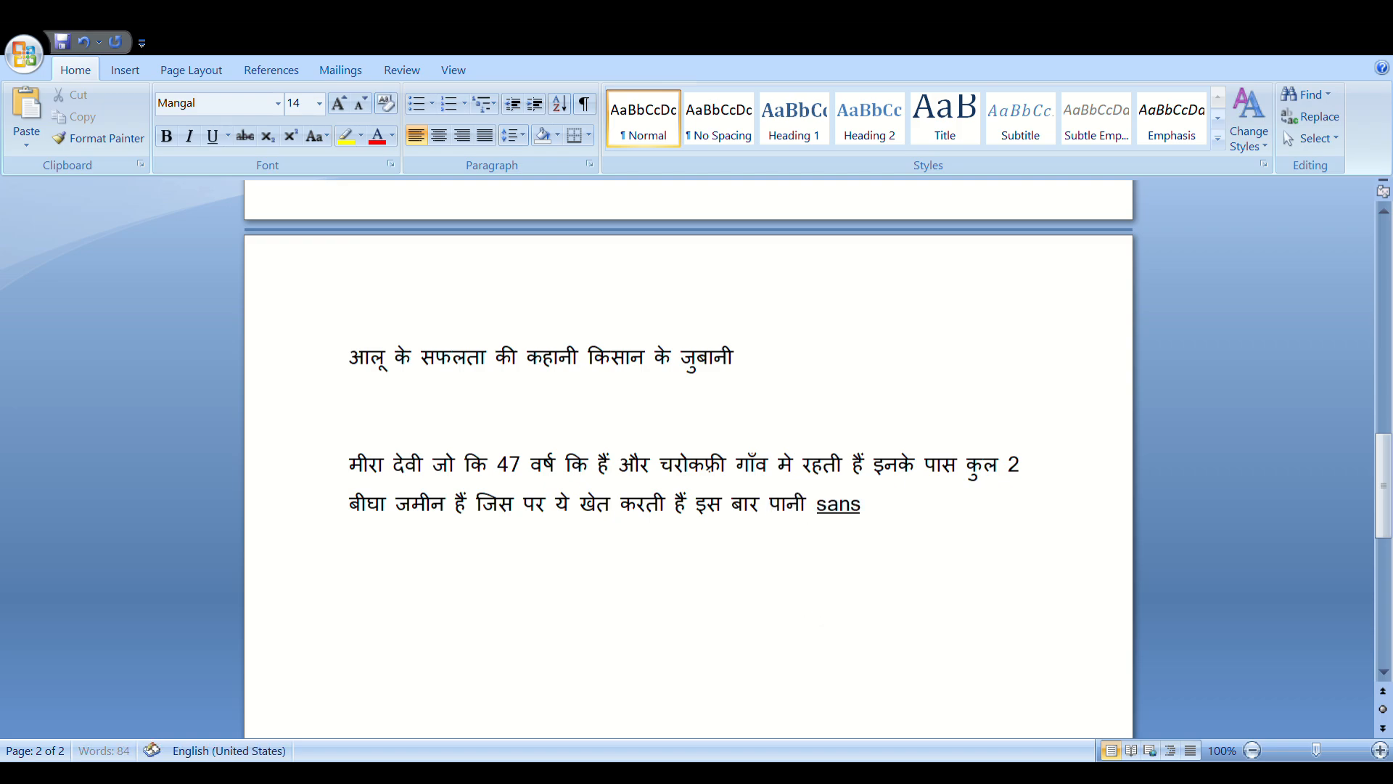
pyautogui.write('tha ke madh')
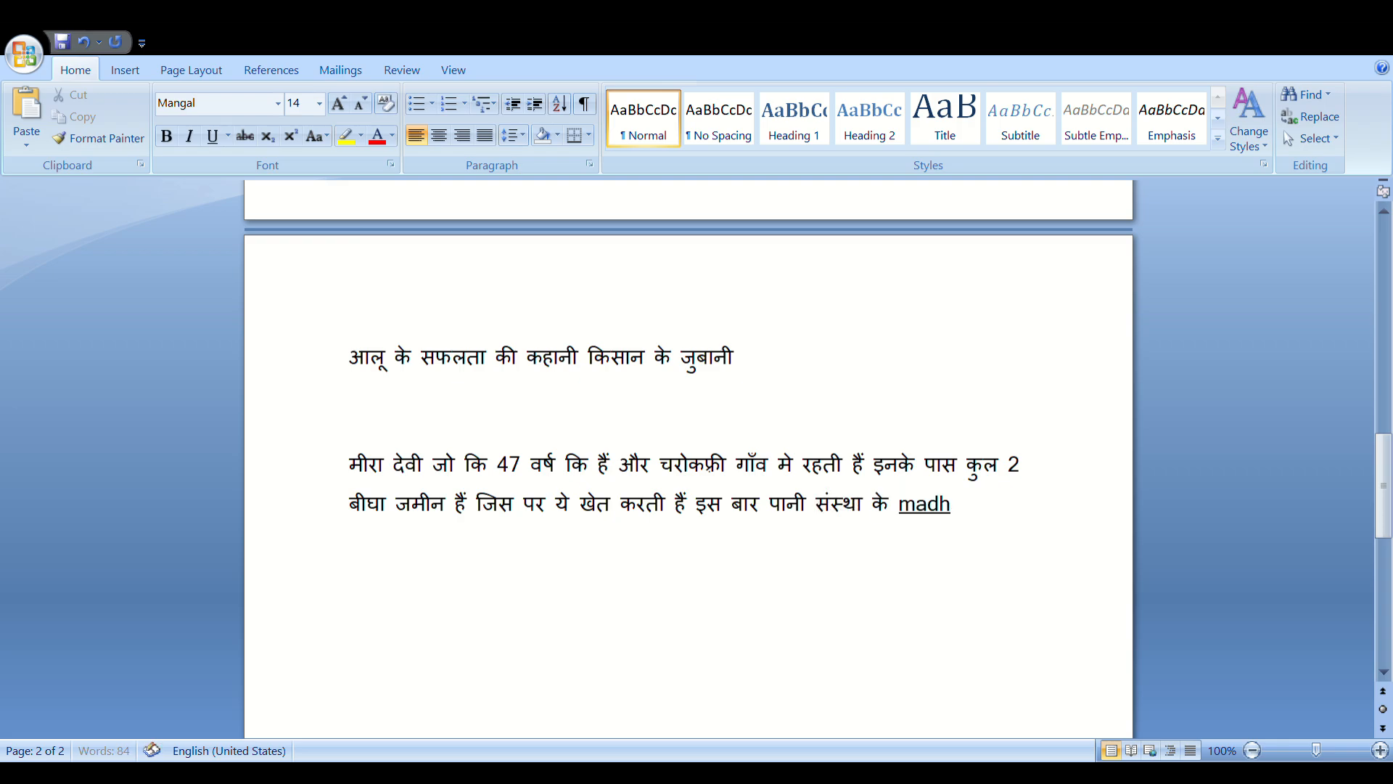
pyautogui.write('yam se .')
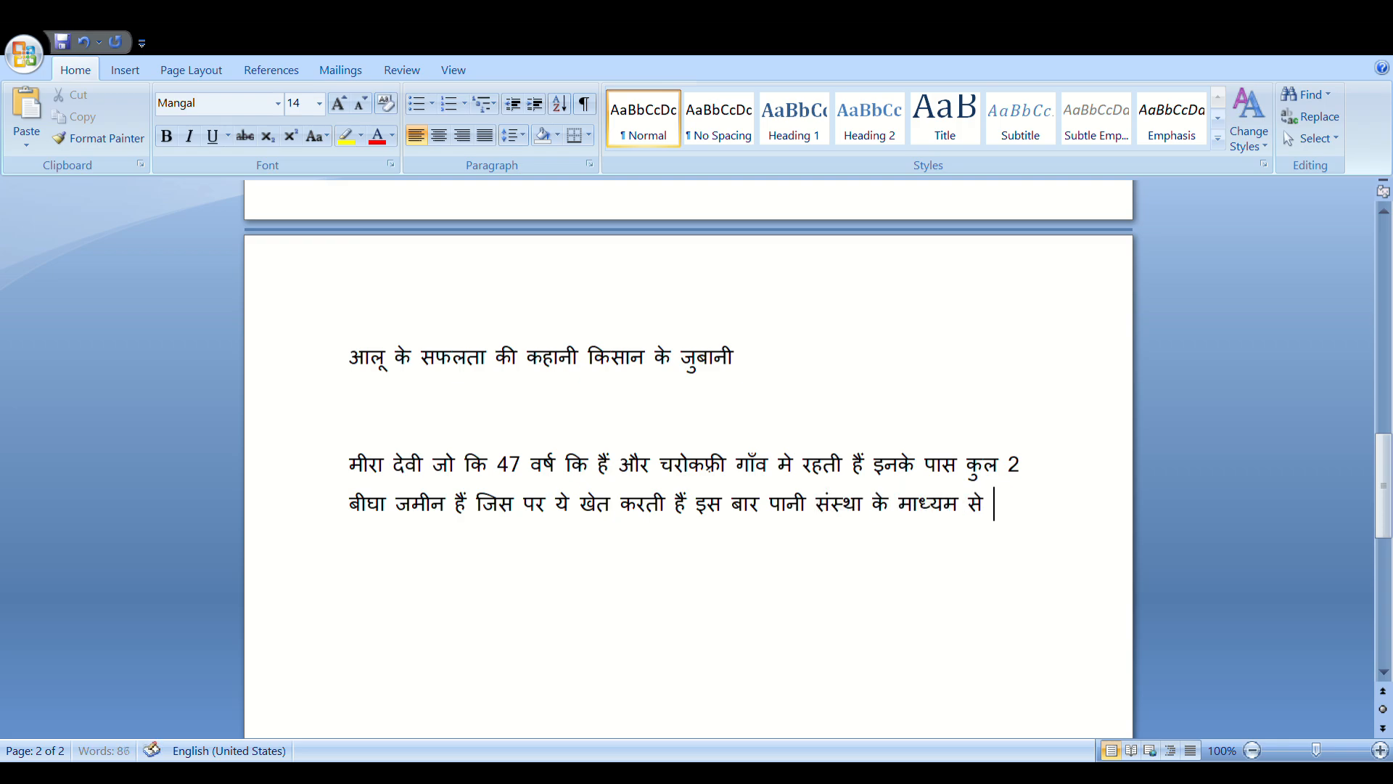
pyautogui.write('inhone aalu ki')
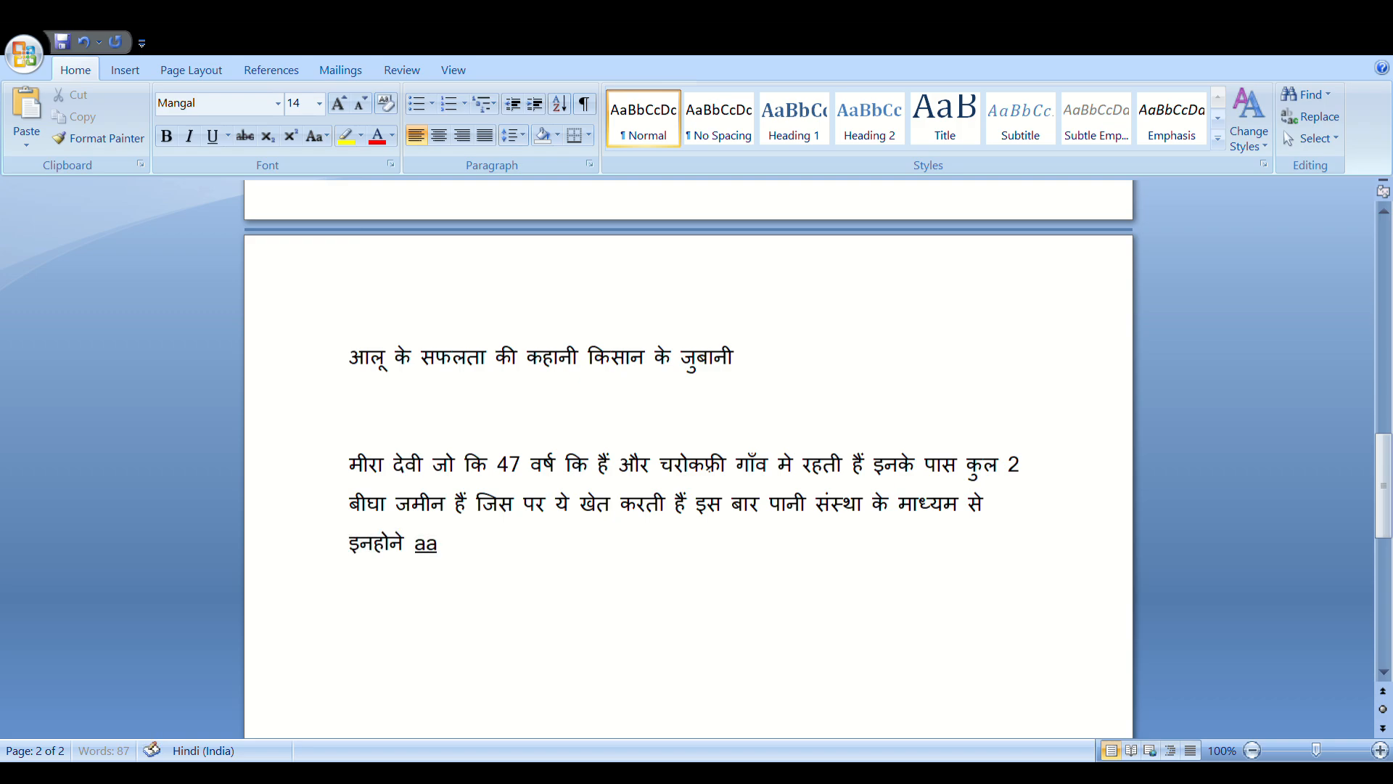
pyautogui.write(' khe')
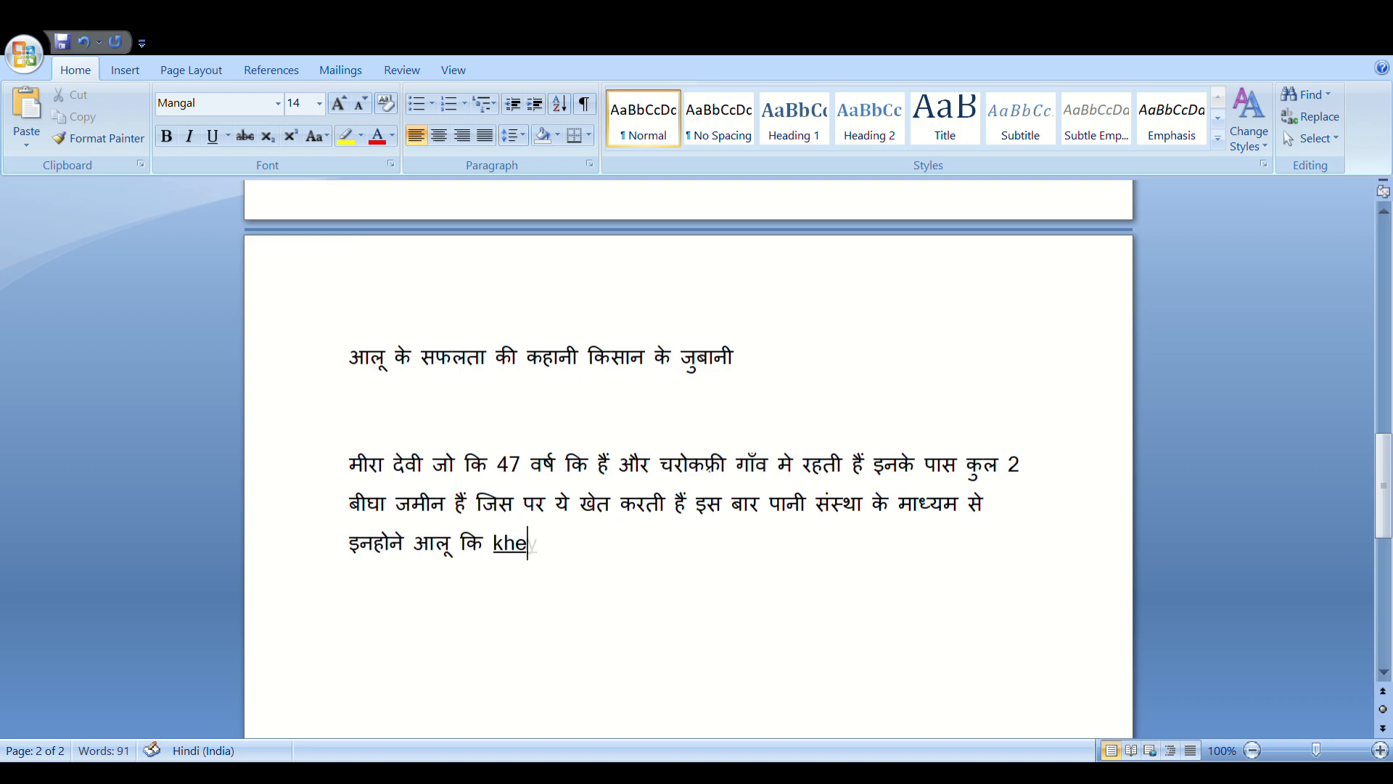
pyautogui.write('ye ki 1 bi')
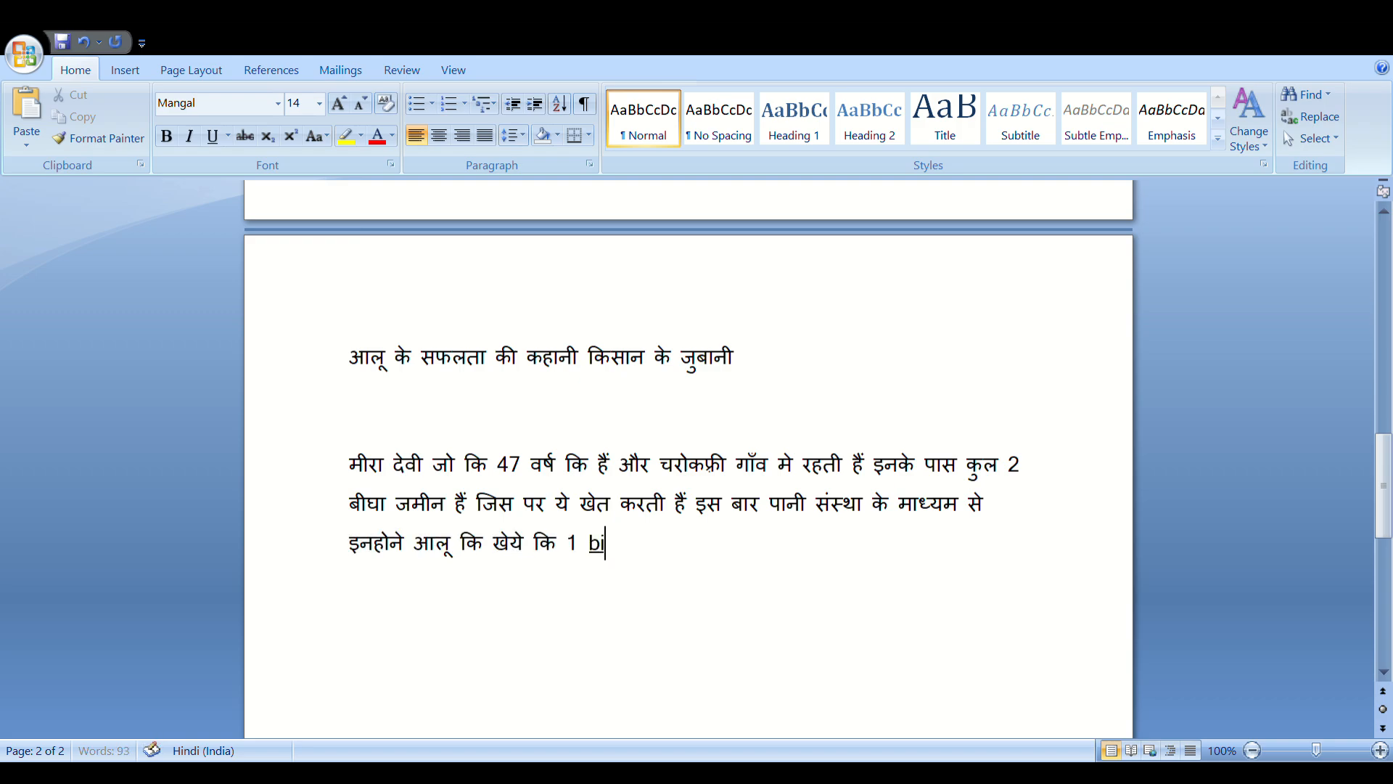
pyautogui.write('gha khet me')
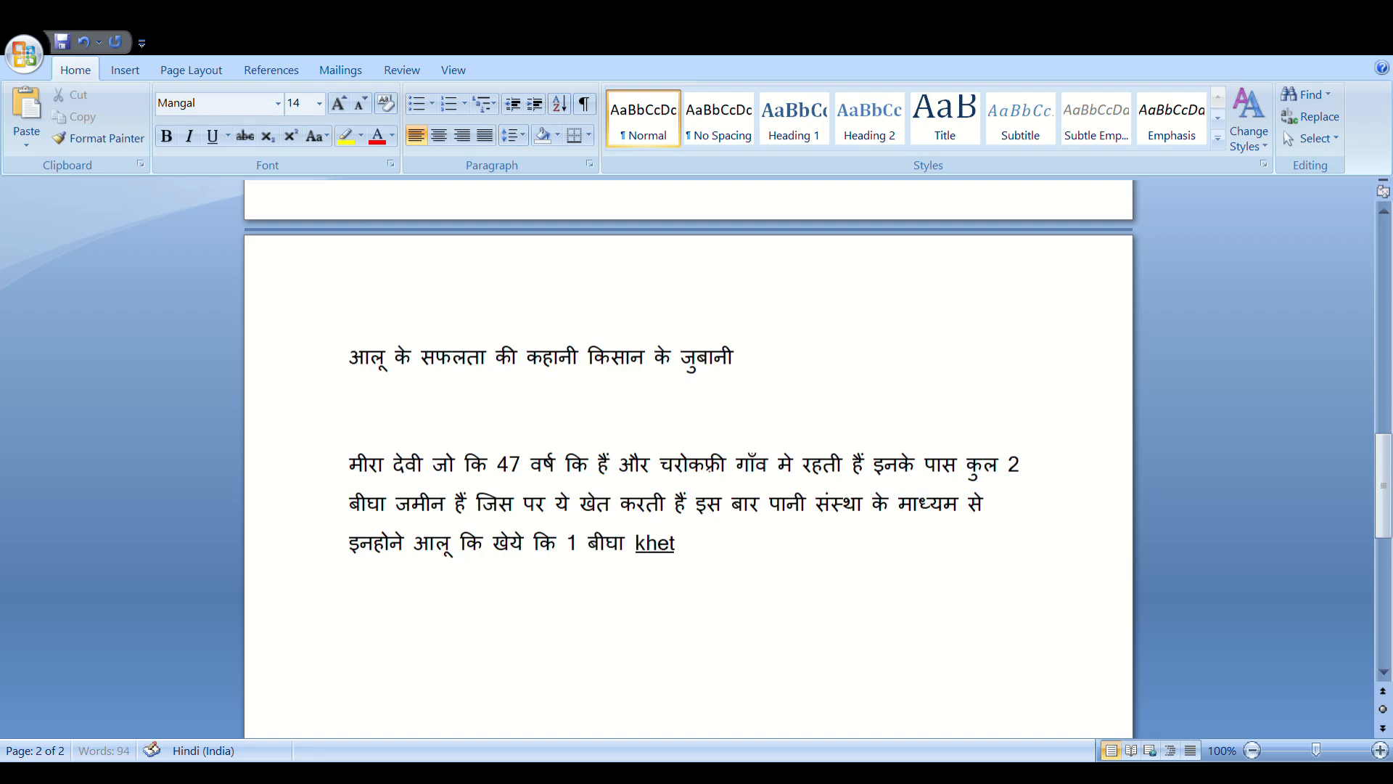
pyautogui.press('BackSpace')
pyautogui.press('BackSpace')
pyautogui.press('BackSpace')
pyautogui.write('me')
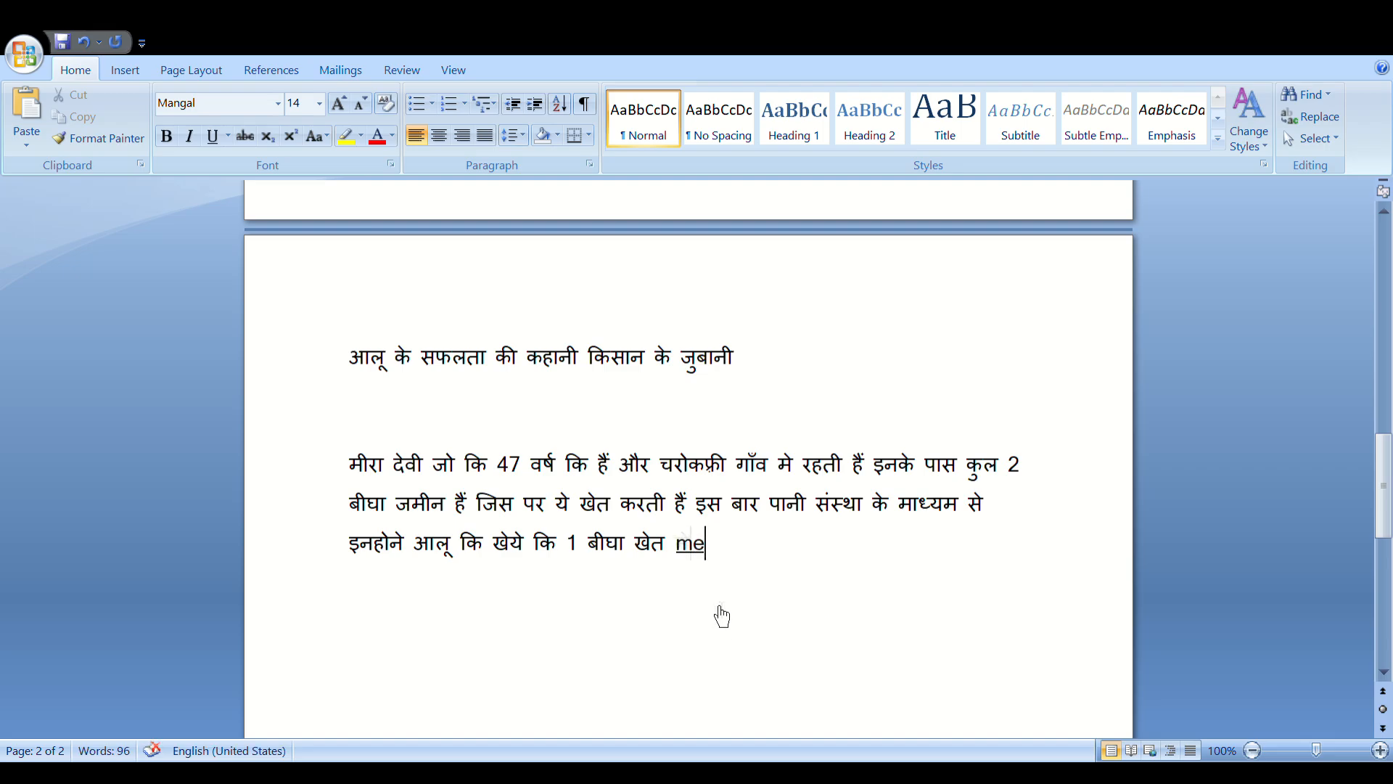
pyautogui.press('Return')
pyautogui.press('Return')
pyautogui.write('inki kul paidwar')
# Complete the yield line: पैदावार का विवरण 4 कुंतल, कुल लागत 1000 रूपीस
pyautogui.press('BackSpace')
pyautogui.press('BackSpace')
pyautogui.press('BackSpace')
pyautogui.press('BackSpace')
pyautogui.press('BackSpace')
pyautogui.write('paidawaar')
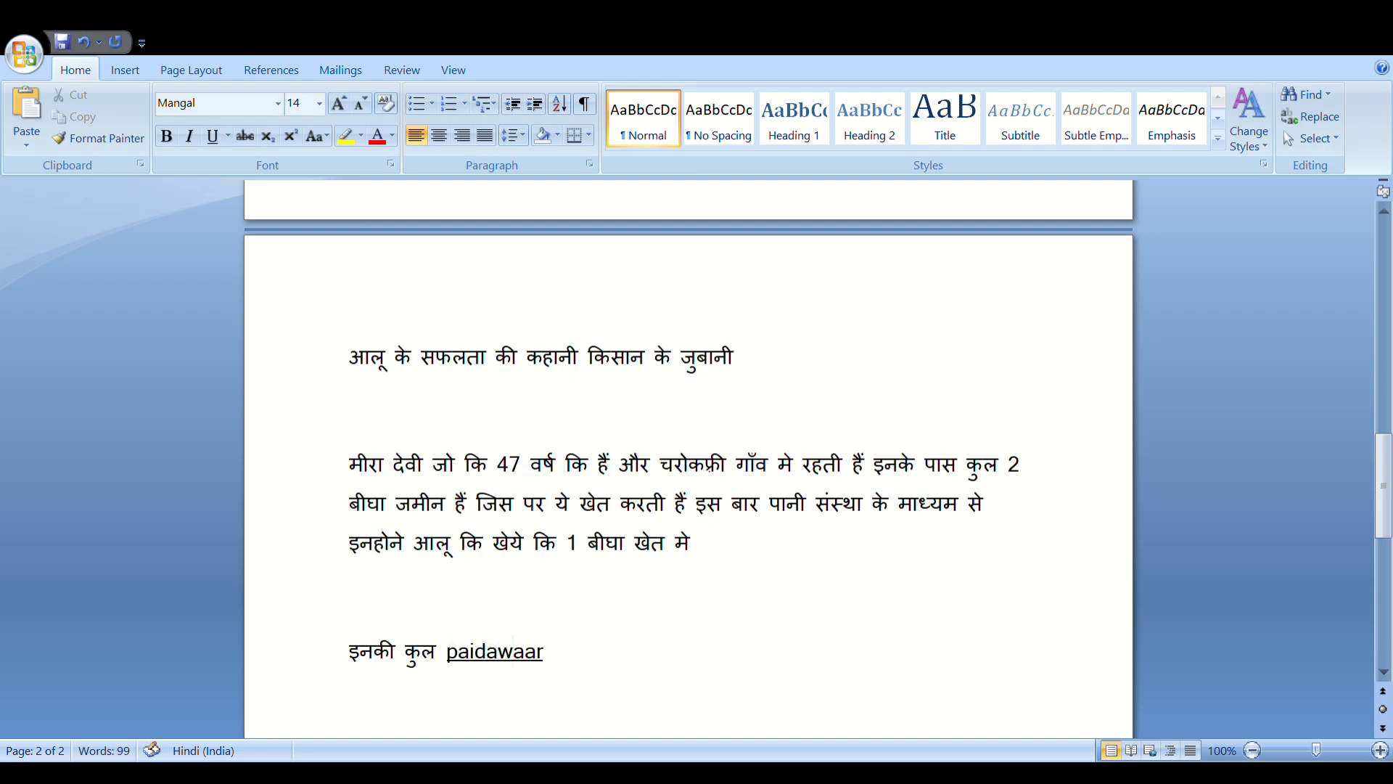
pyautogui.write(' ka vivran ')
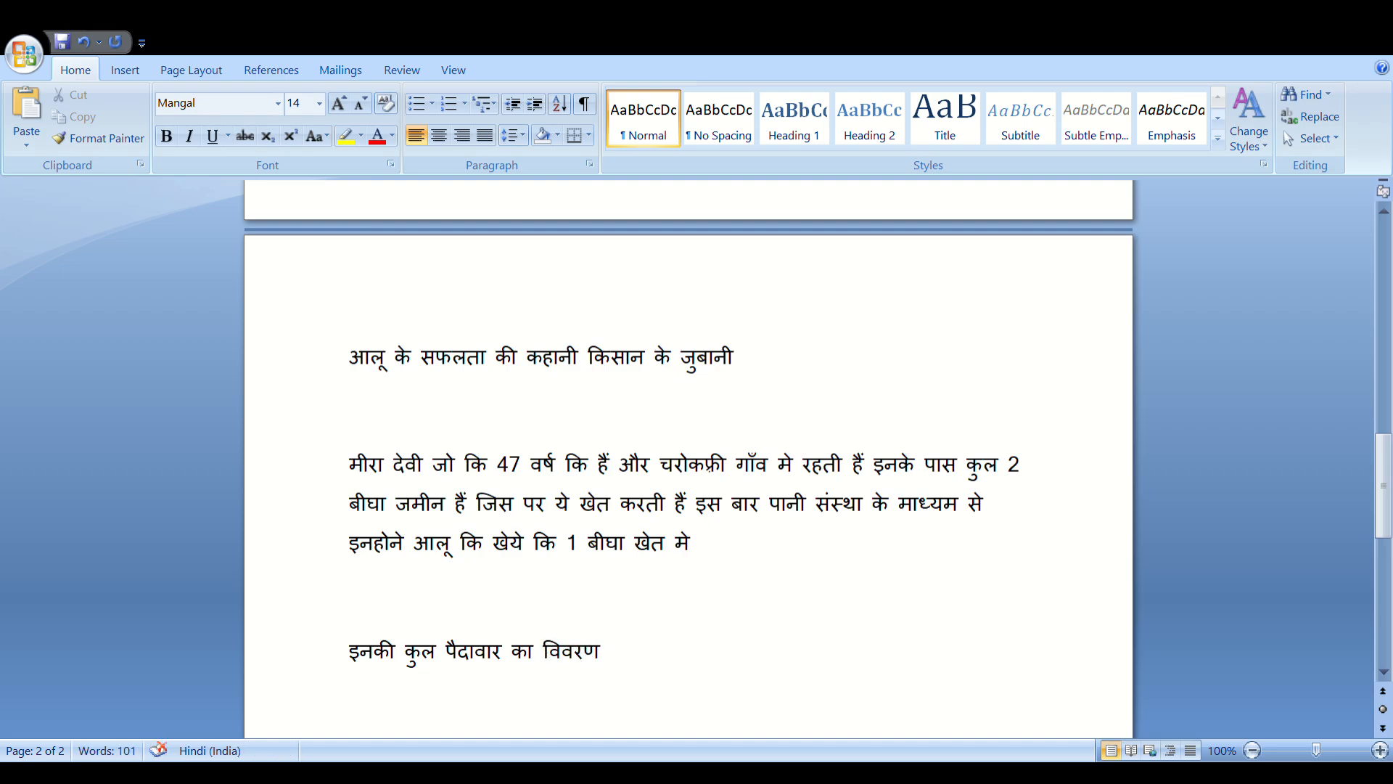
pyautogui.write('4 kunta')
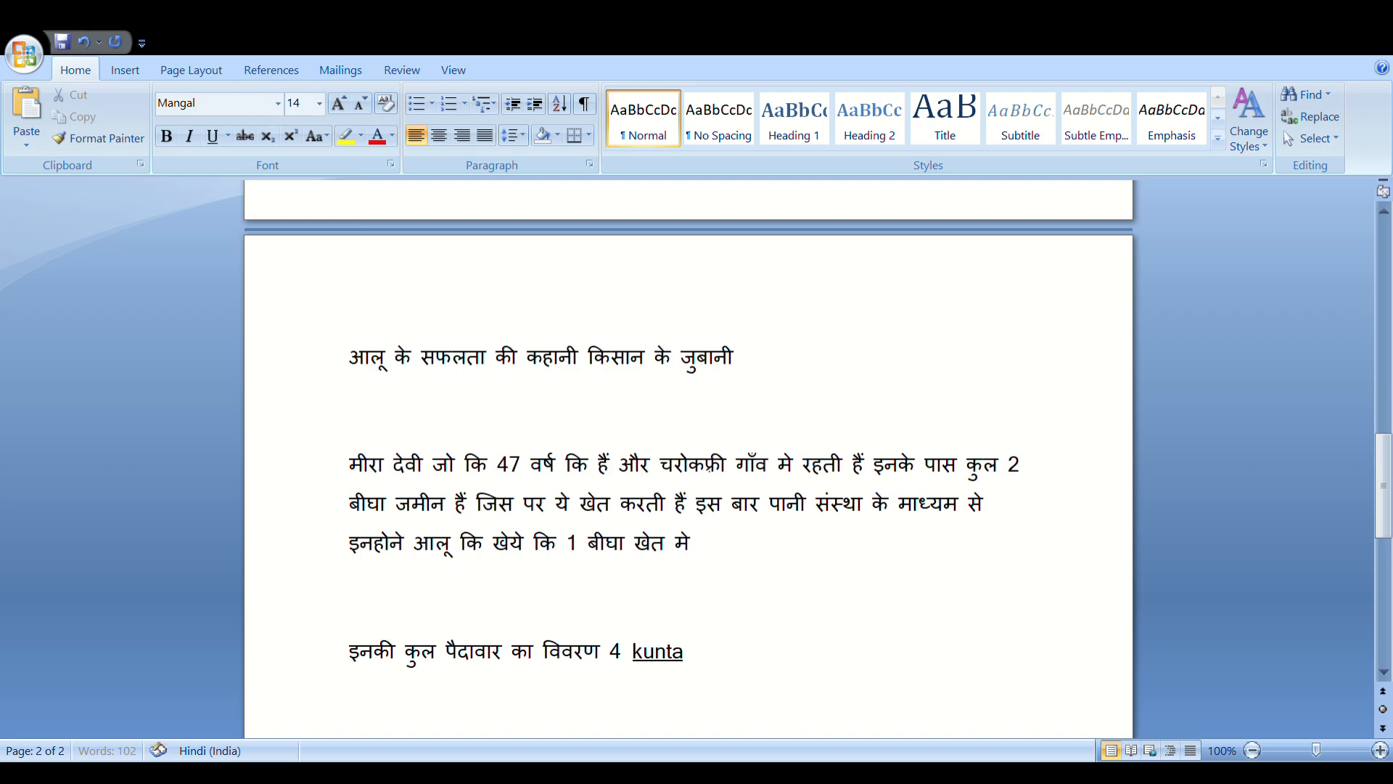
pyautogui.press('BackSpace')
pyautogui.press('BackSpace')
pyautogui.press('BackSpace')
pyautogui.press('BackSpace')
pyautogui.press('BackSpace')
pyautogui.press('BackSpace')
pyautogui.write('kuntal kul lagat 1 ')
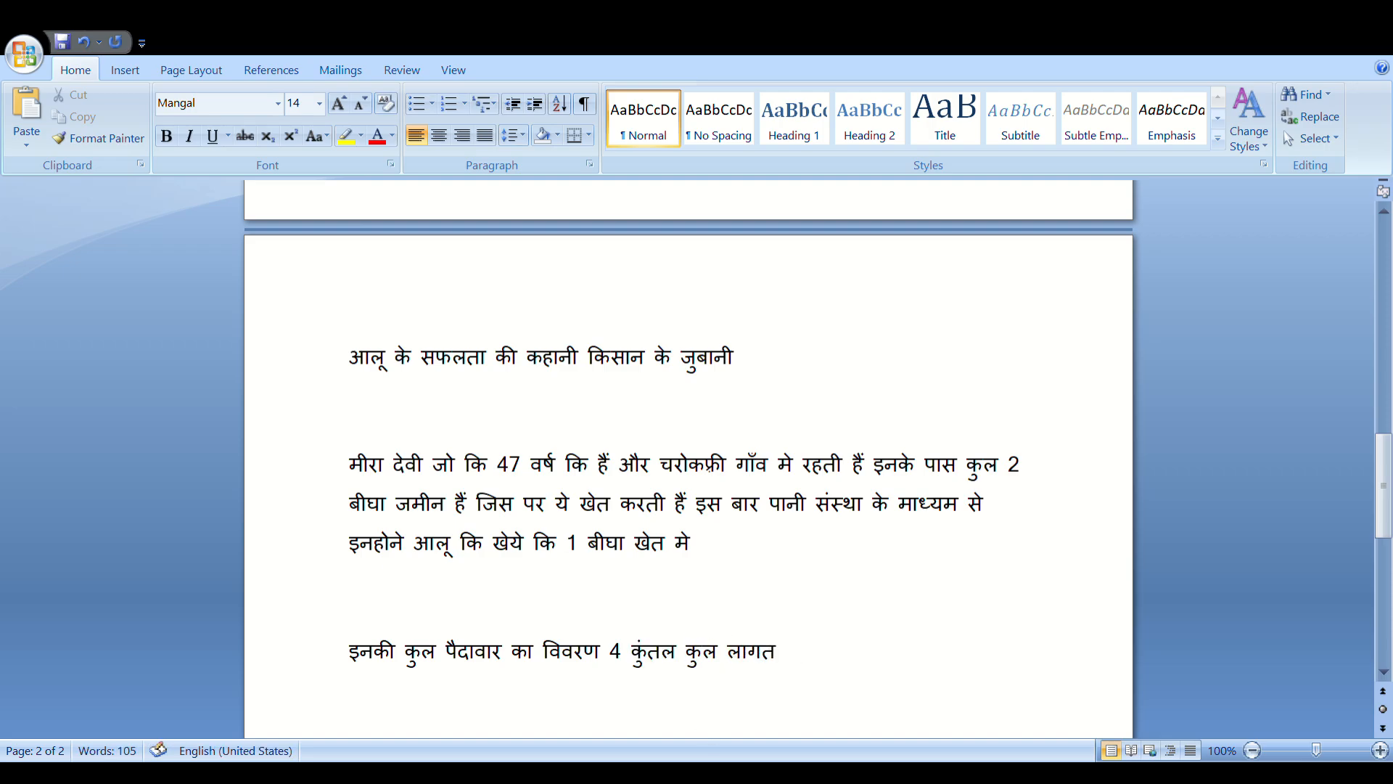
pyautogui.write('000 ')
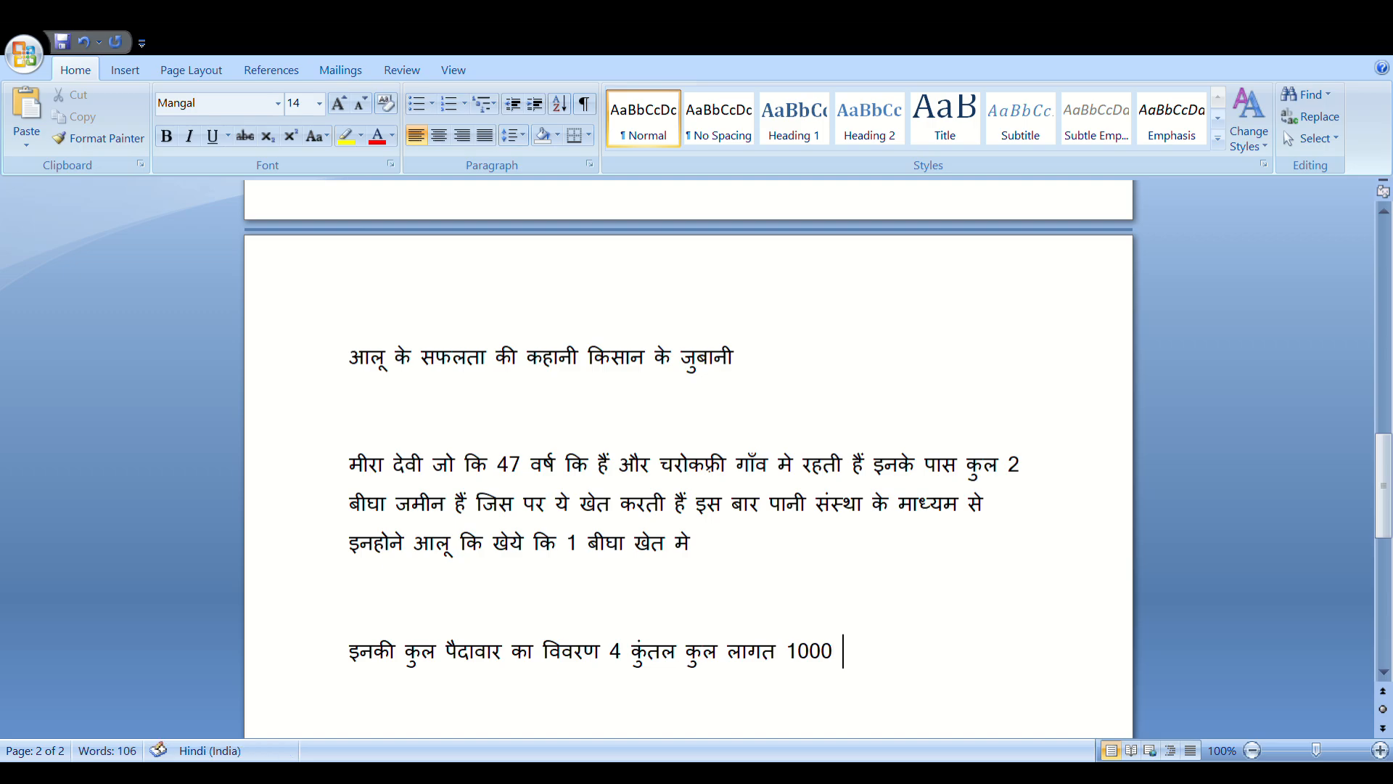
pyautogui.write('rupees')
pyautogui.moveTo(1387, 480); pyautogui.dragTo(1388, 488)
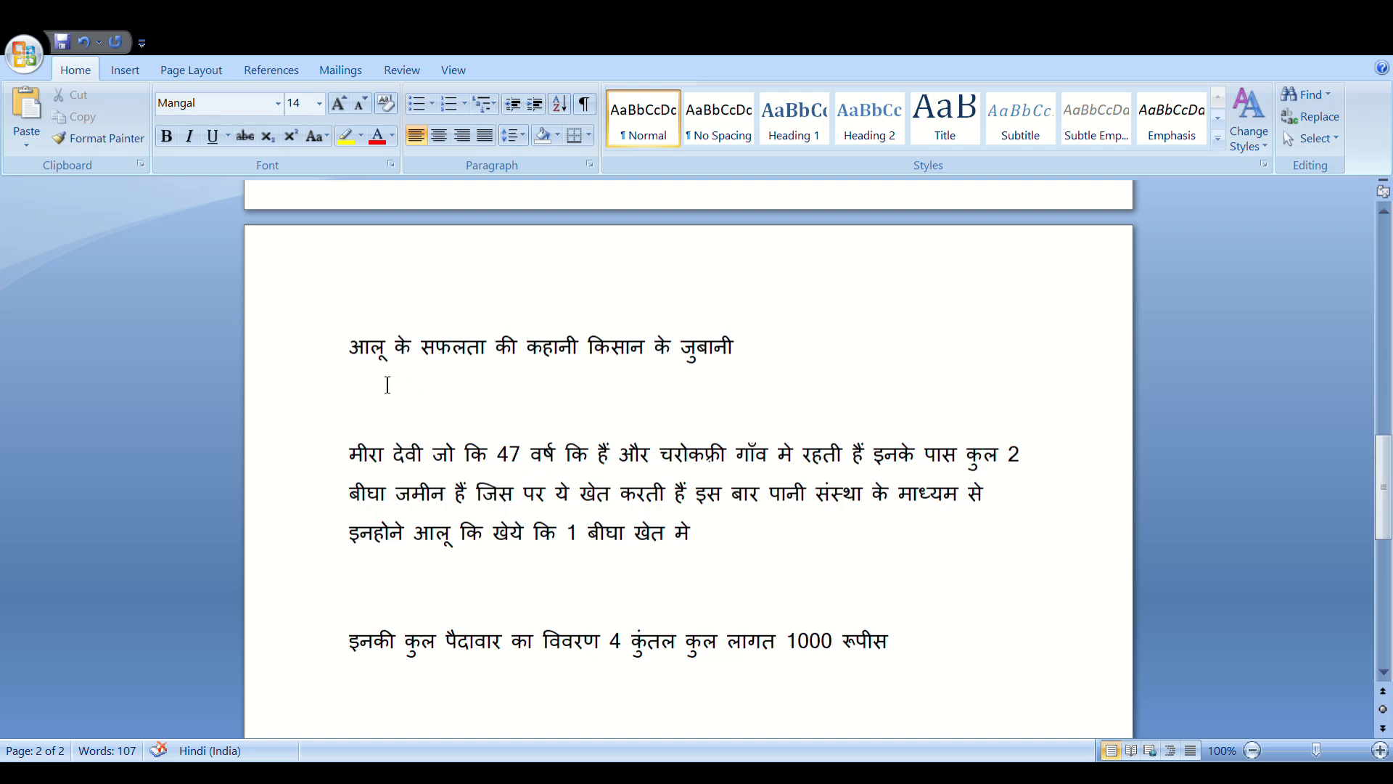
pyautogui.moveTo(364, 370); pyautogui.dragTo(728, 353)
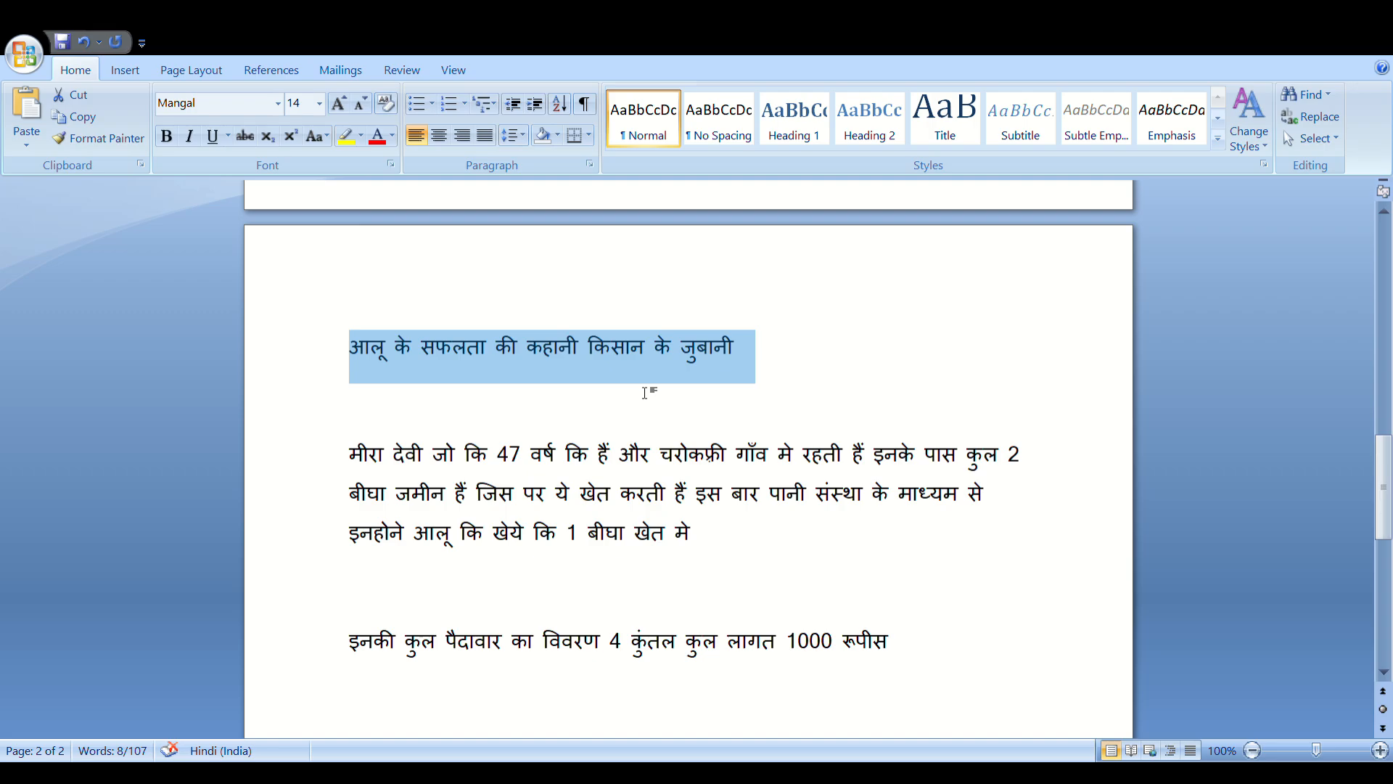
# Format the Hindi heading bold, centred, italic, underlined and red, growing the font twice to 18
pyautogui.click(167, 142)
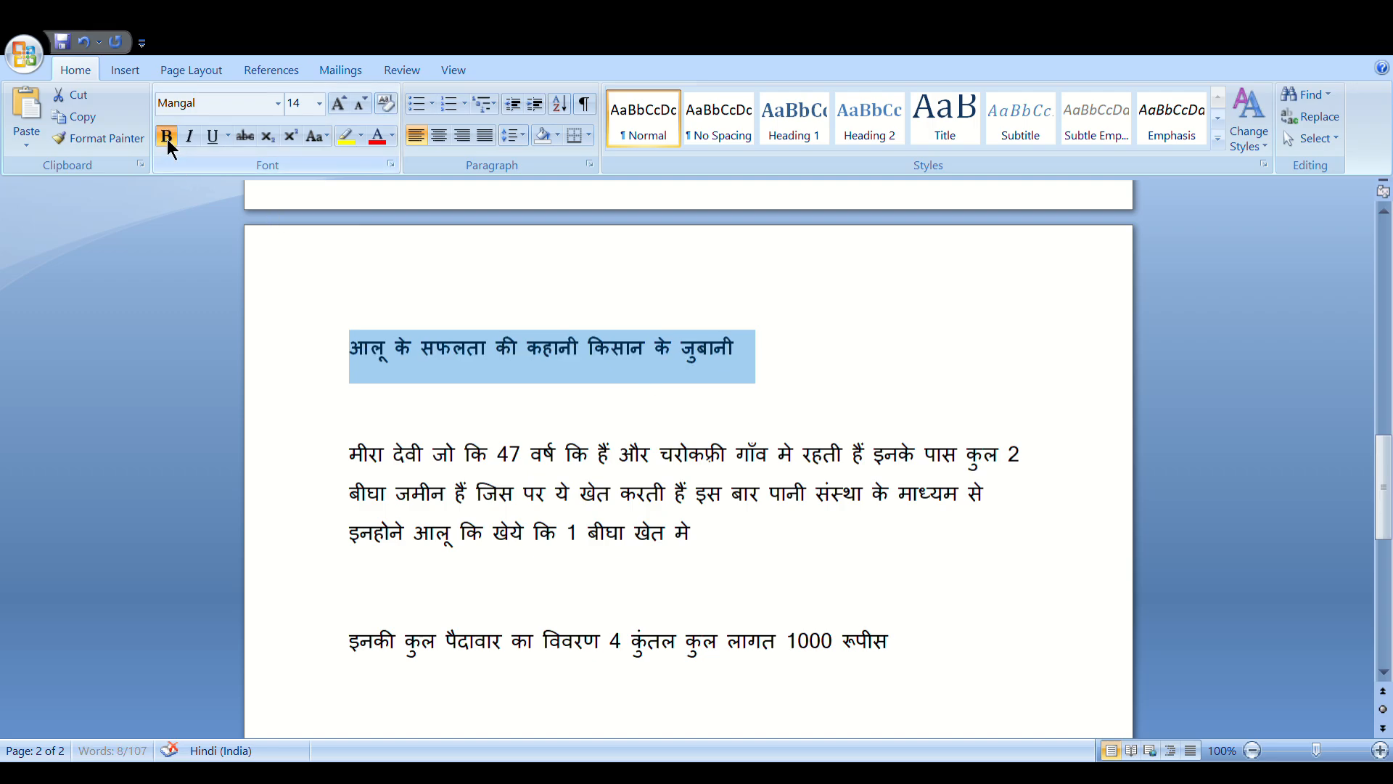
pyautogui.click(440, 145)
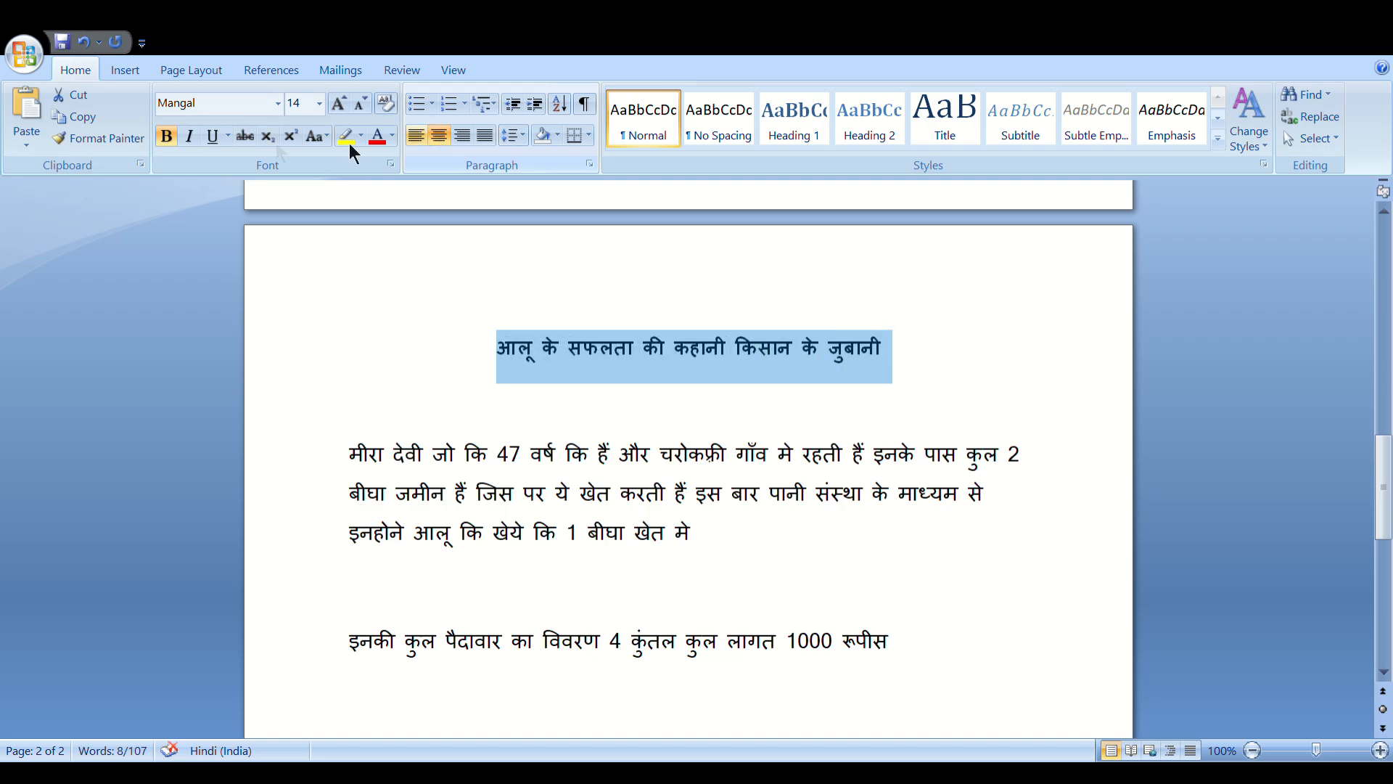
pyautogui.click(188, 137)
pyautogui.click(207, 139)
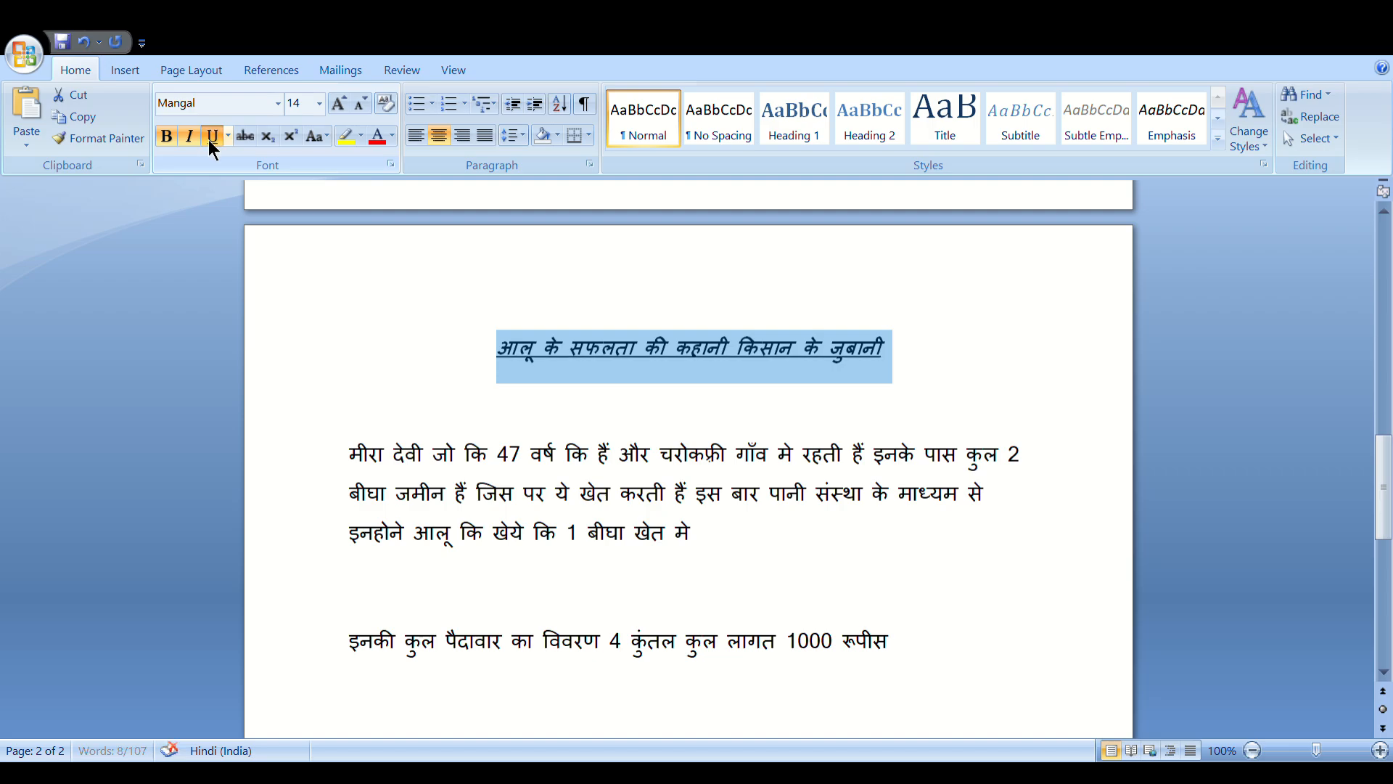
pyautogui.click(393, 141)
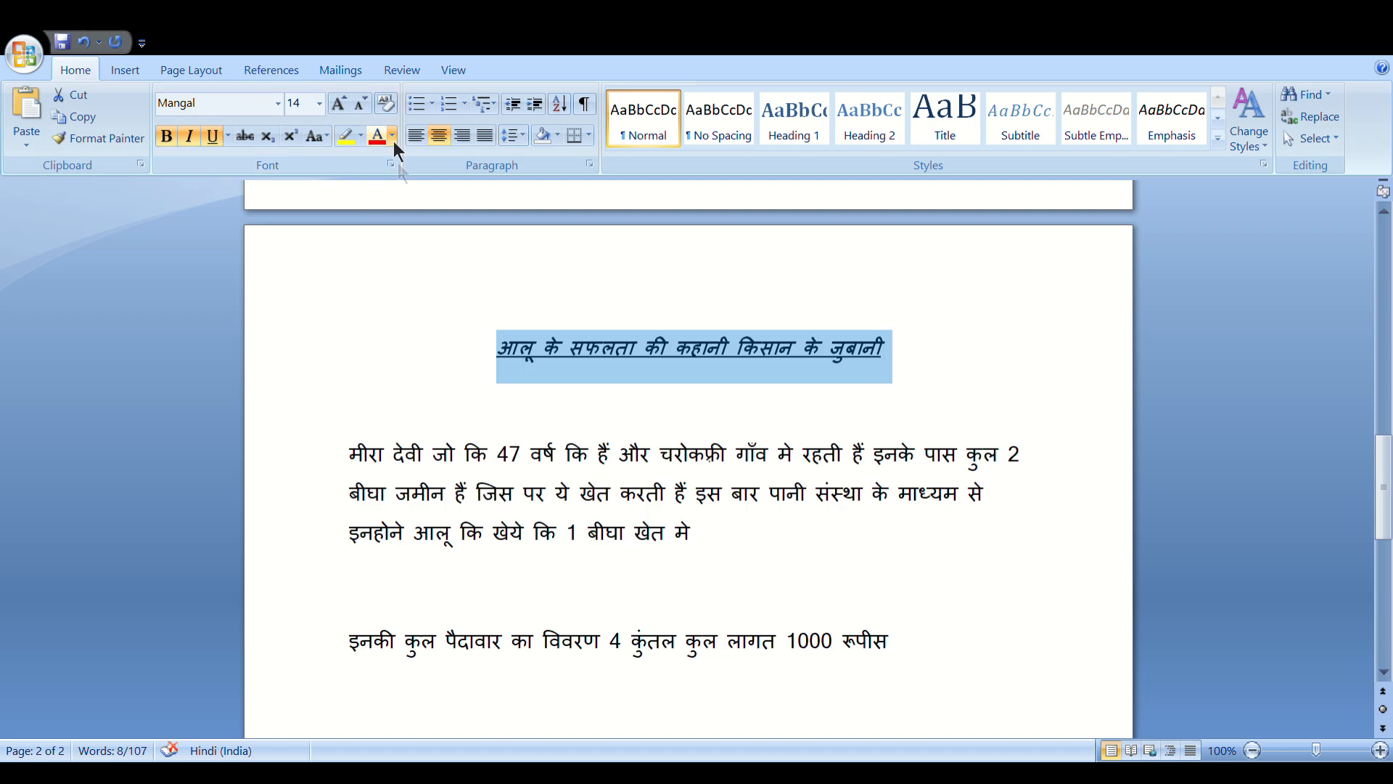
pyautogui.click(411, 254)
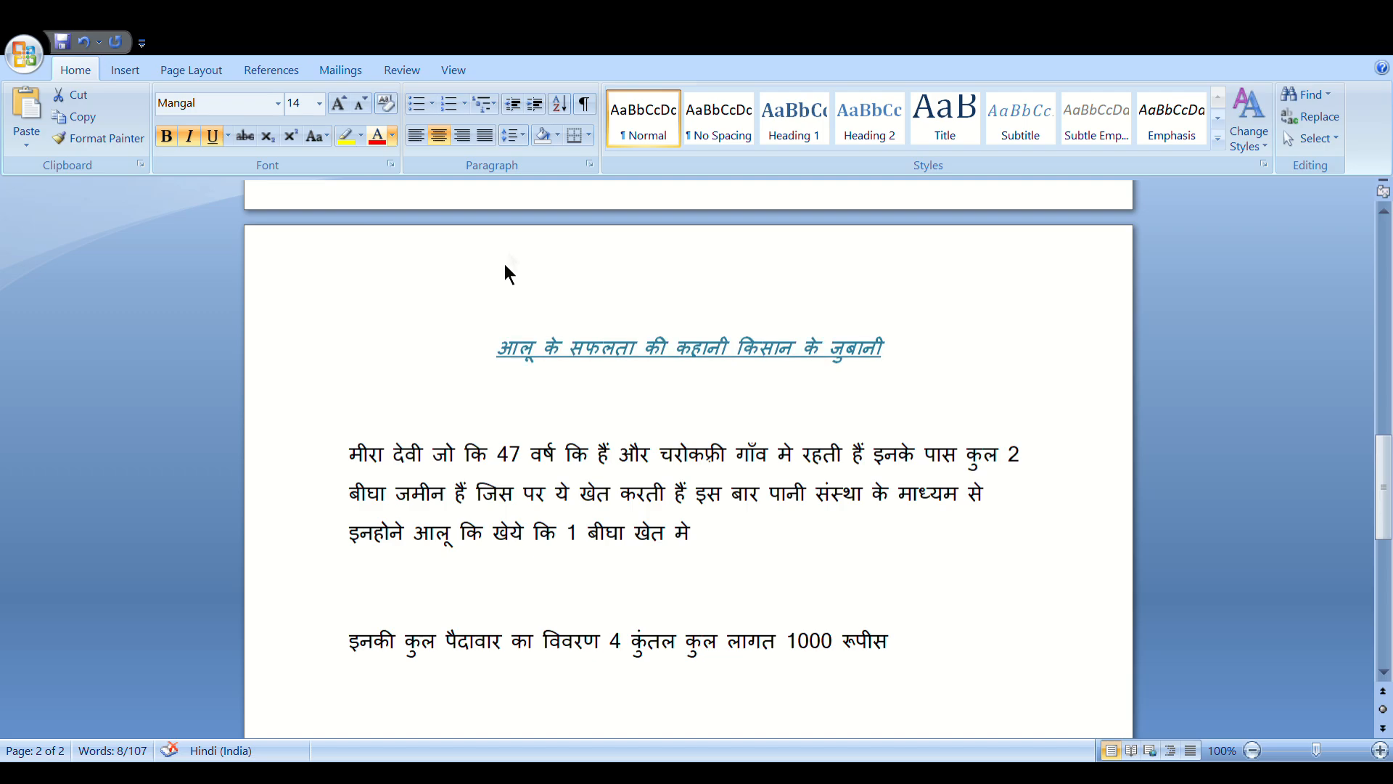
pyautogui.click(465, 264)
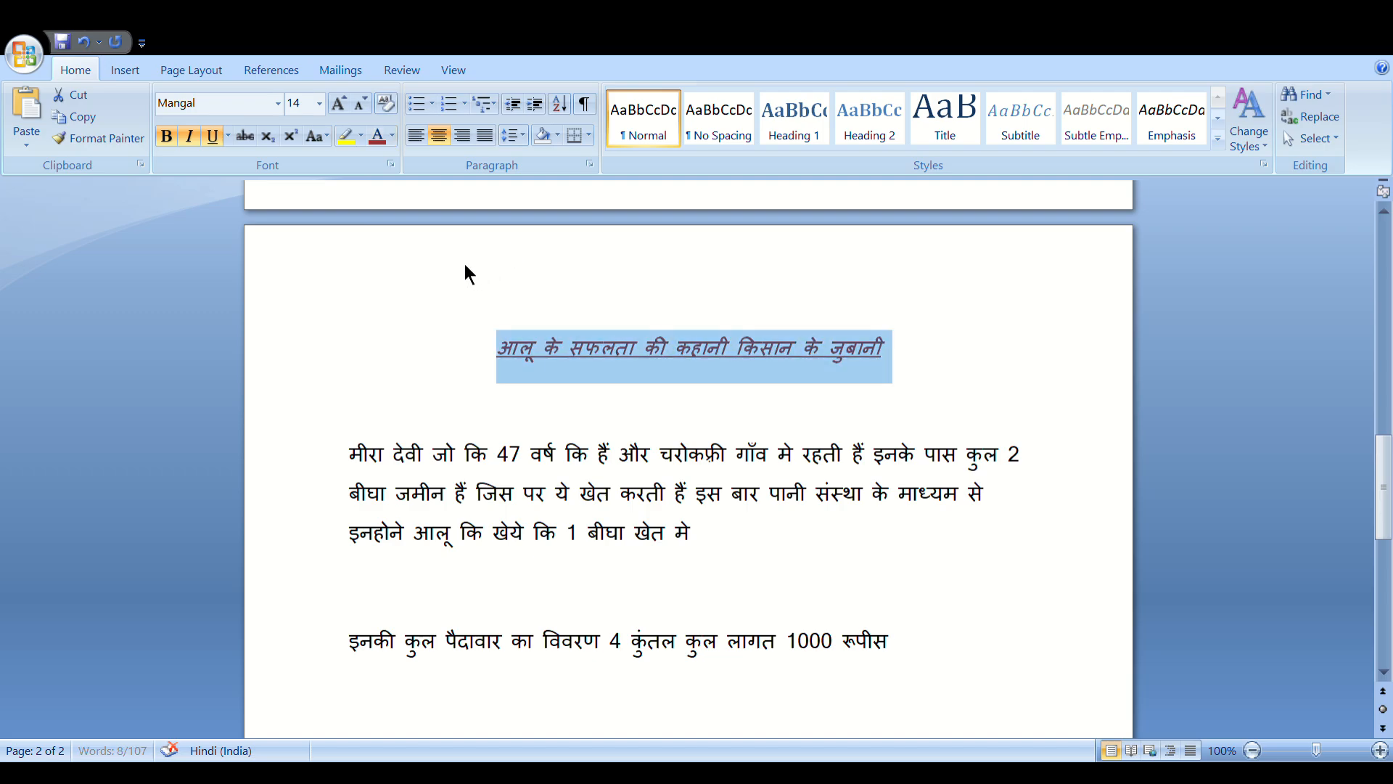
pyautogui.click(341, 98)
pyautogui.click(341, 98)
pyautogui.click(1028, 396)
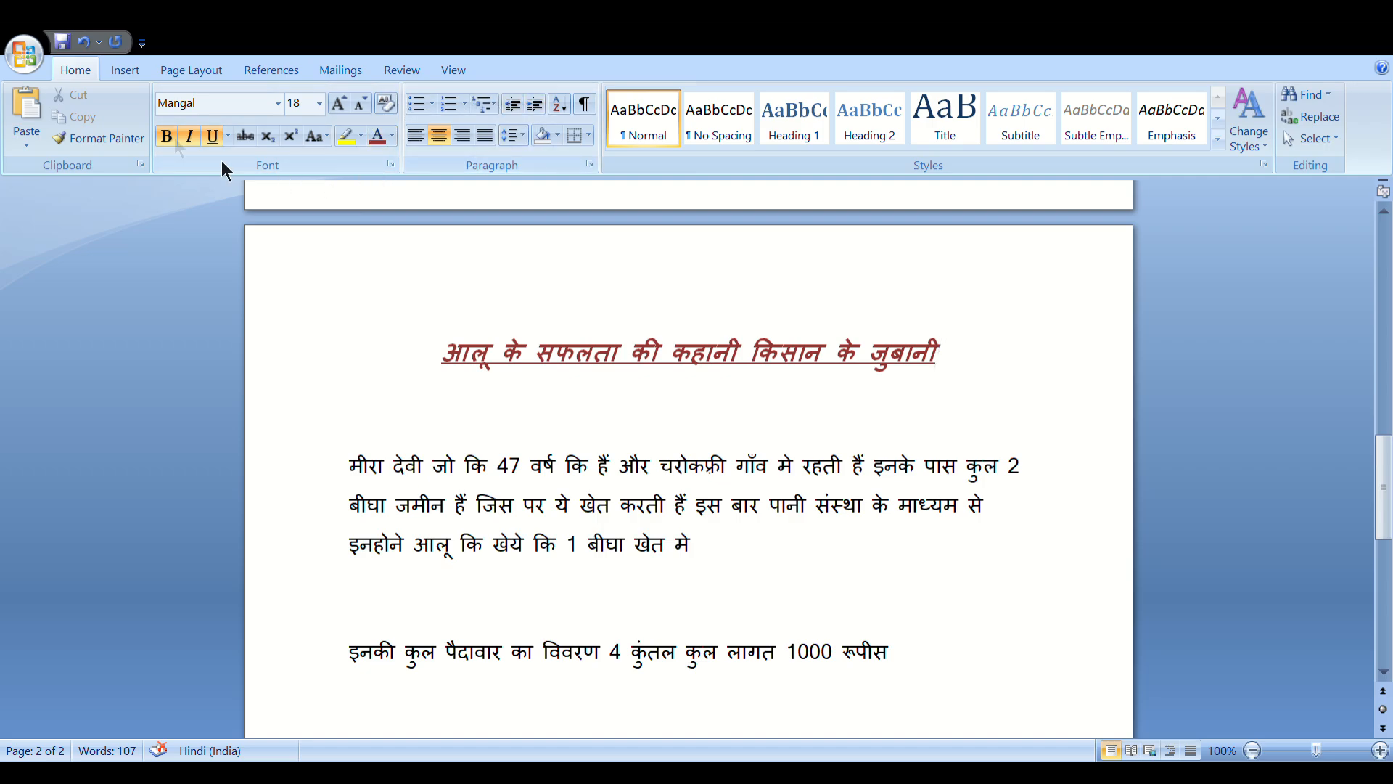
# Choose Picture on the Insert tab to add an image to the story page
pyautogui.click(124, 77)
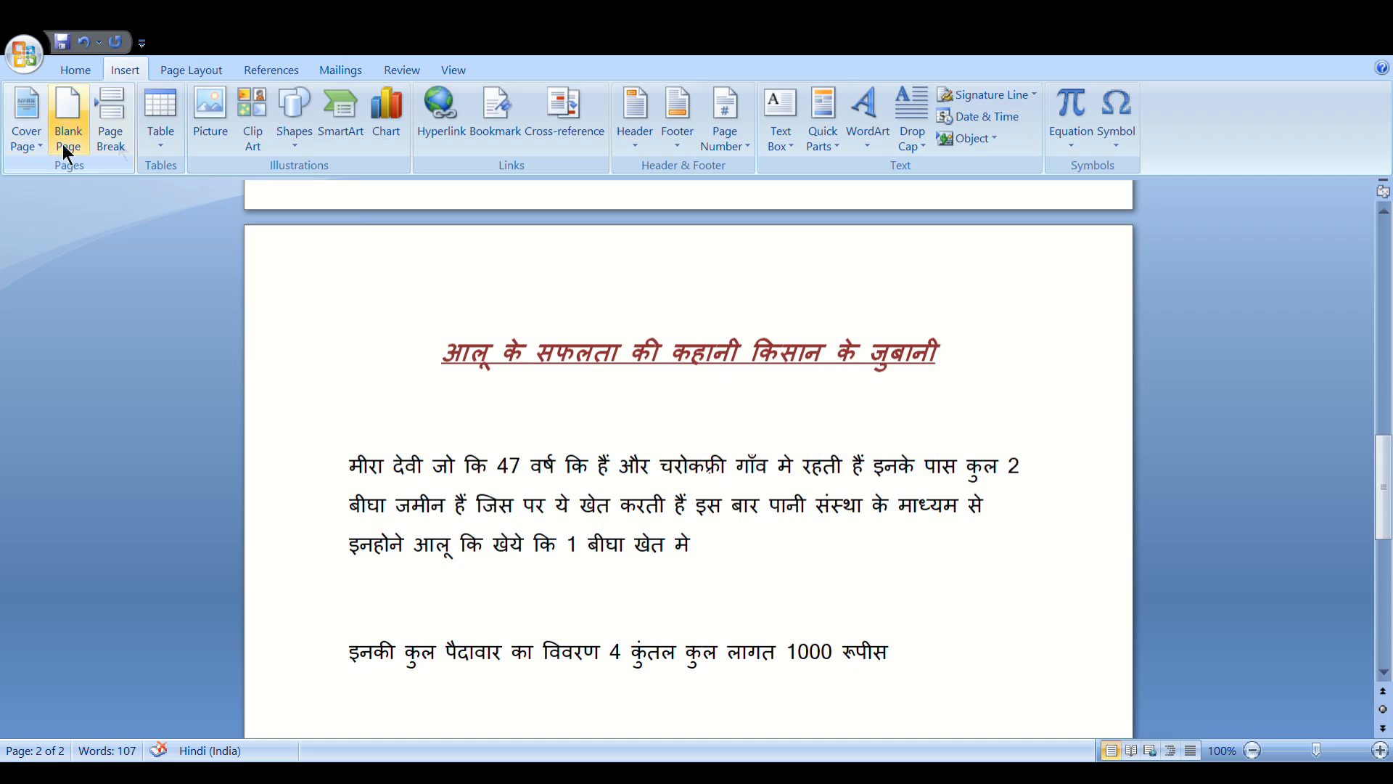
pyautogui.click(200, 135)
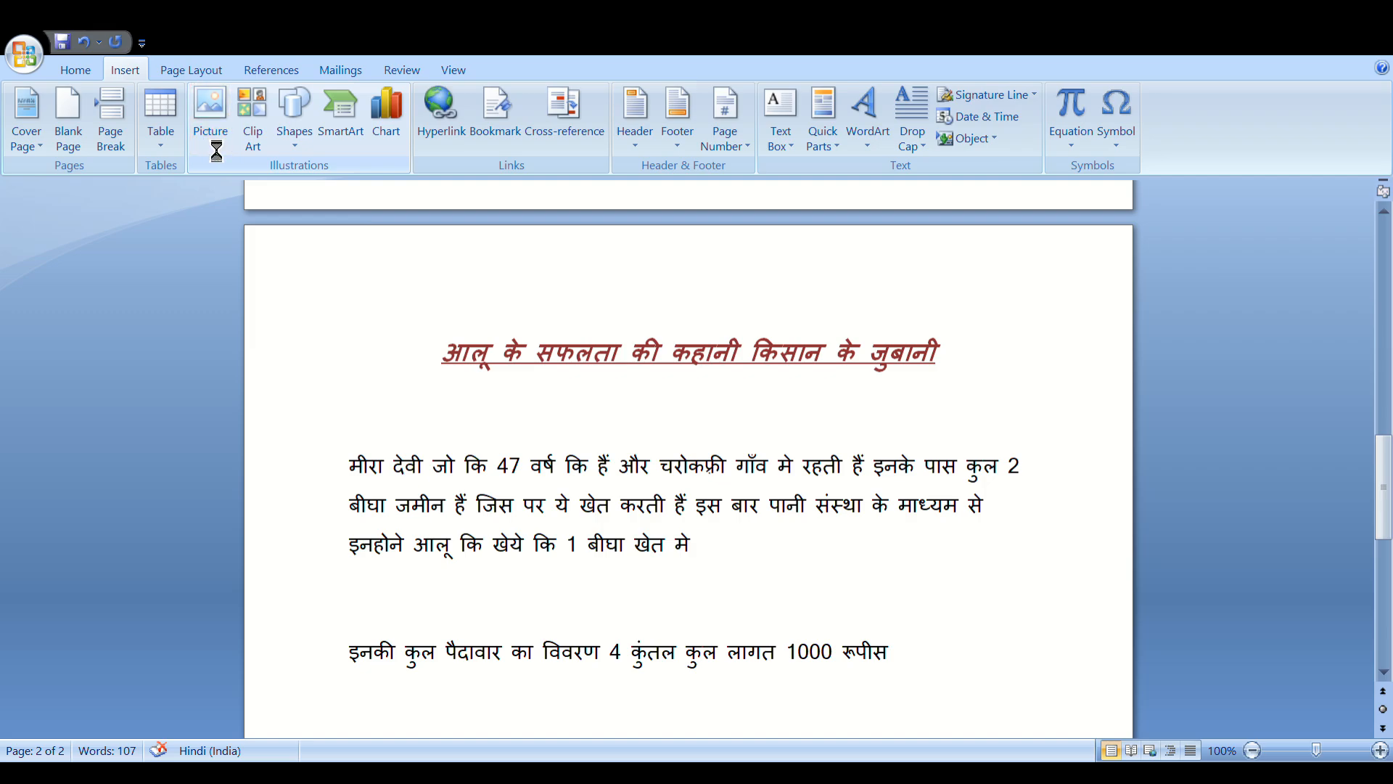